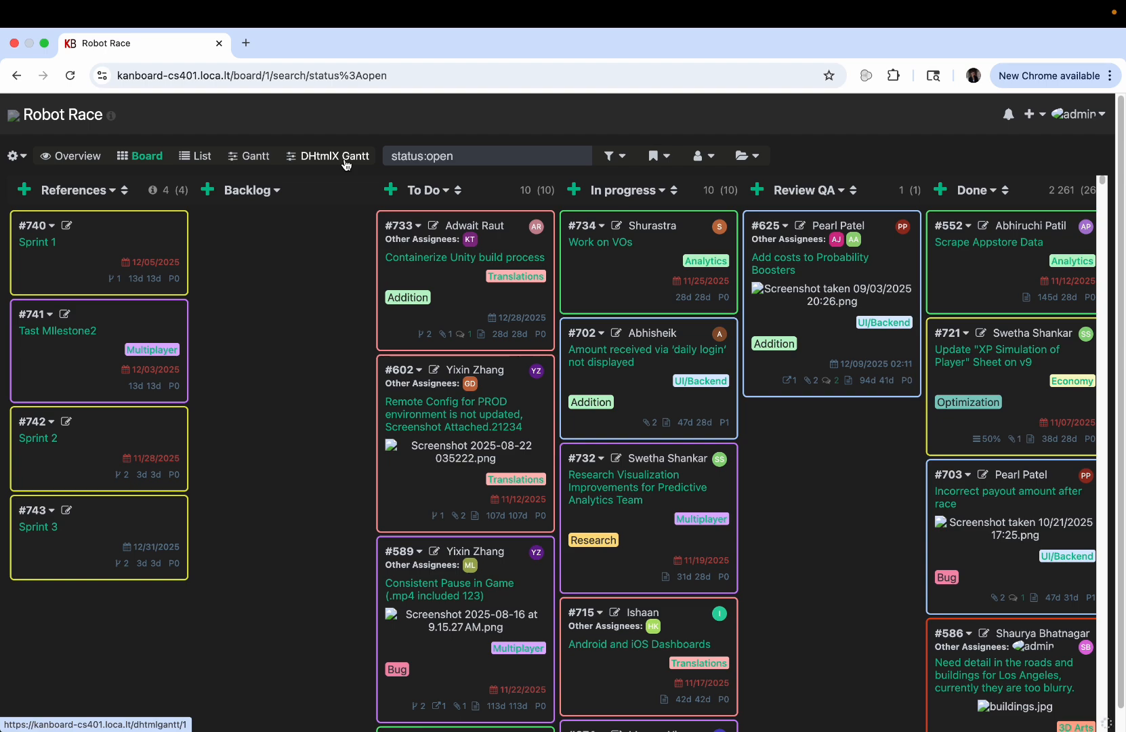
Step: Open the project's DHtmlX Gantt chart and look through its list of tasks
click(323, 163)
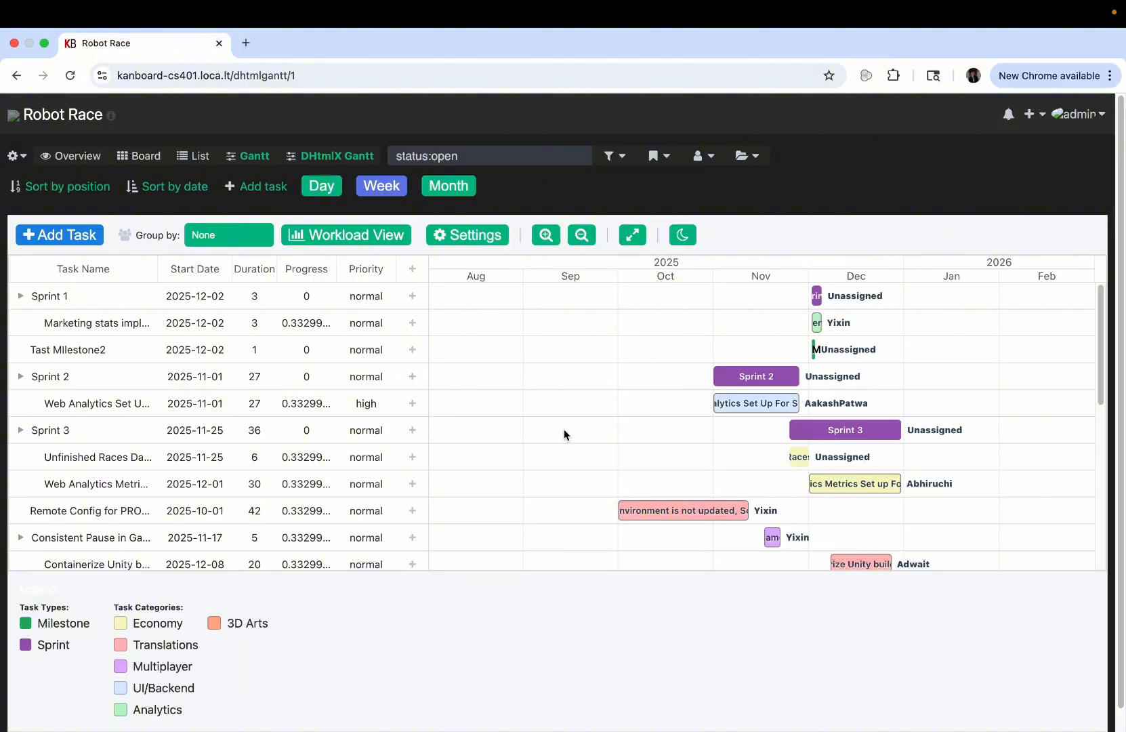
scroll(563, 430, down, 5)
scroll(604, 422, down, 3)
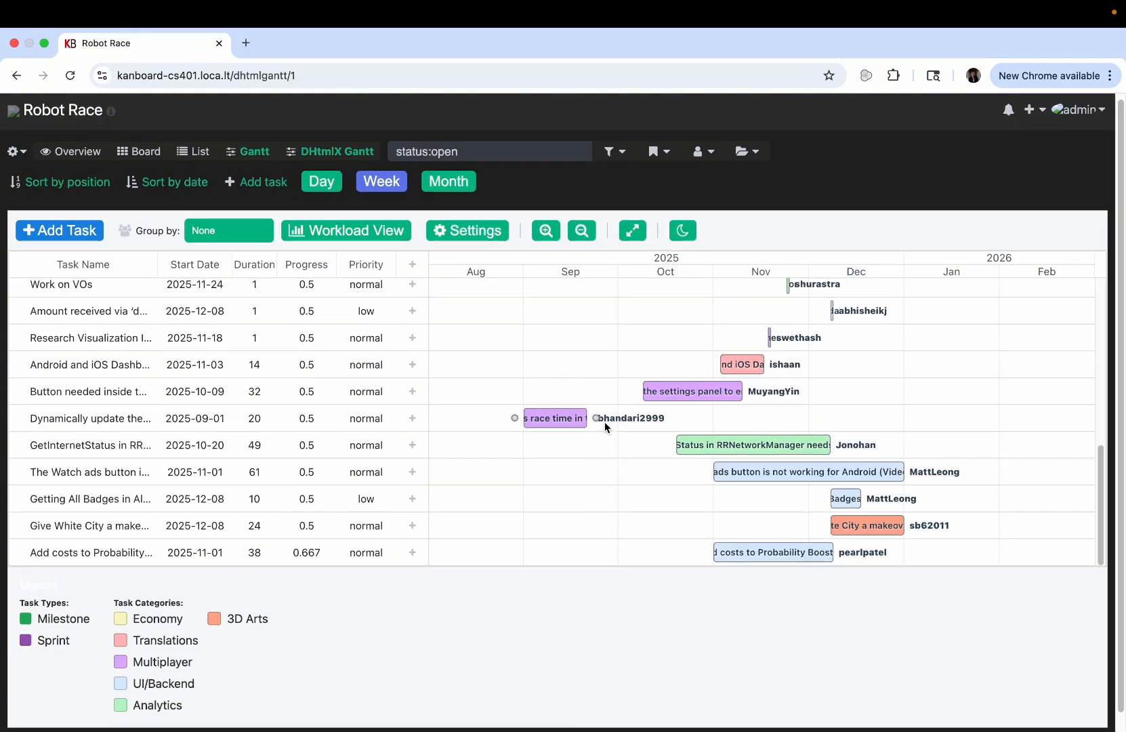
scroll(605, 421, up, 6)
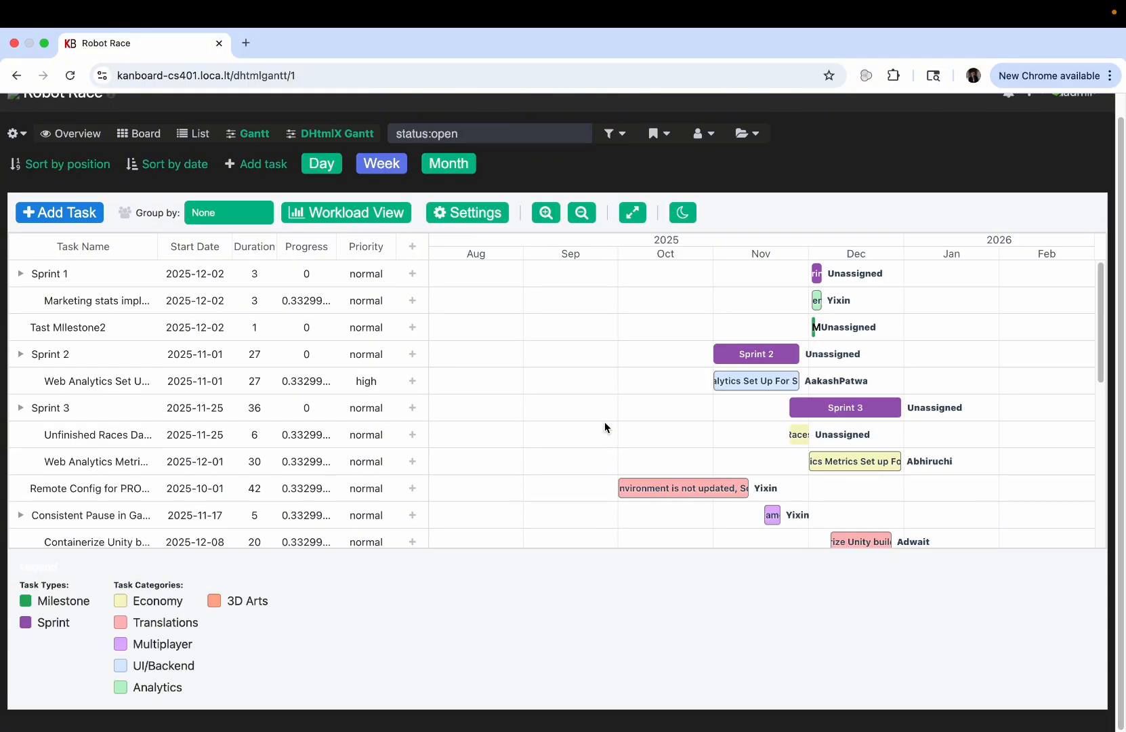
scroll(601, 423, up, 1)
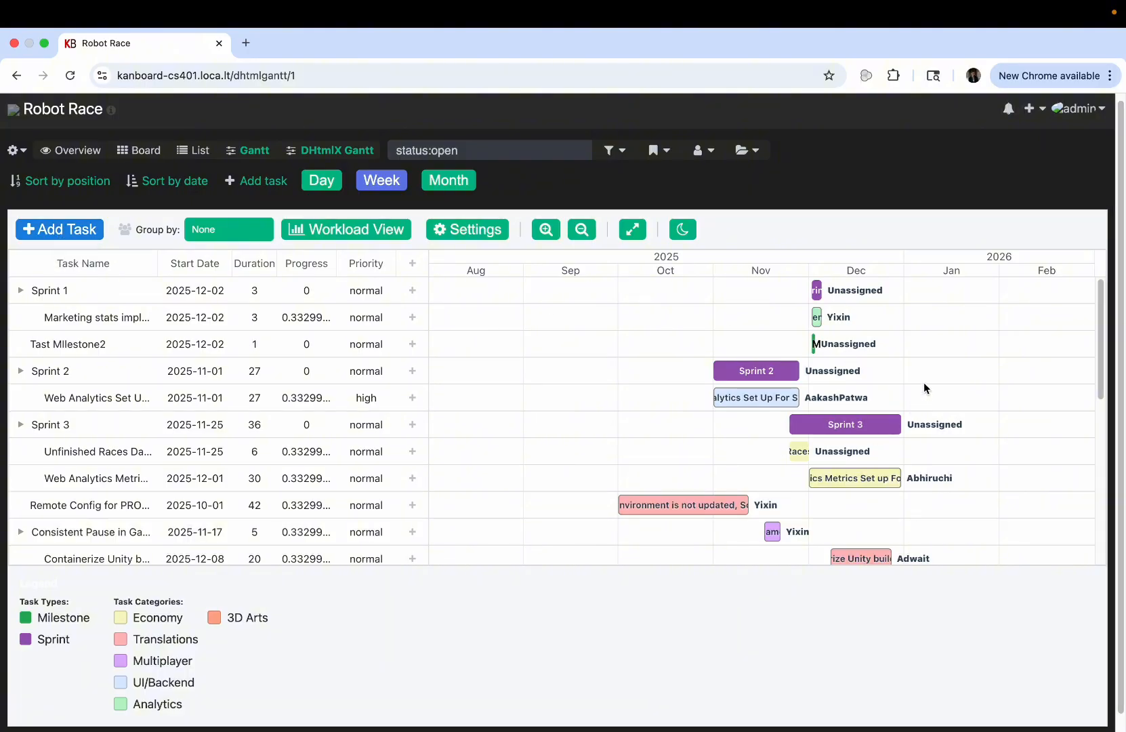
Step: Start a new entry of type Task on the Gantt chart with the description "DEMO TASK 1"
click(48, 228)
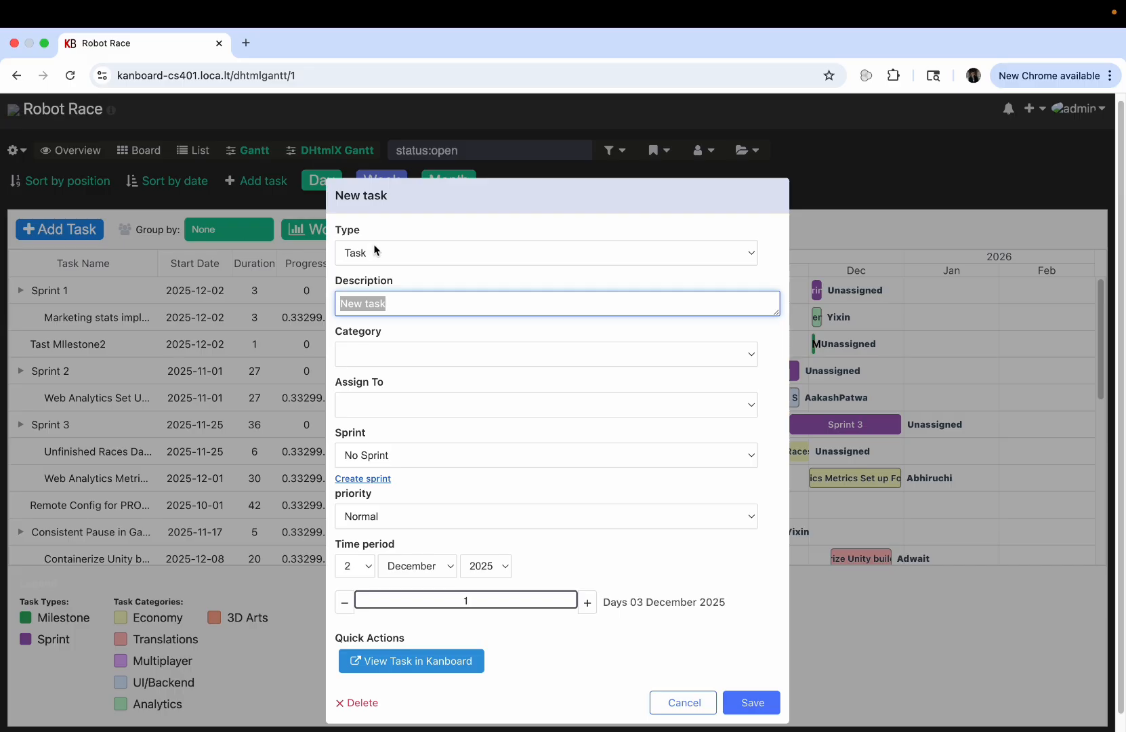
click(401, 252)
click(401, 252)
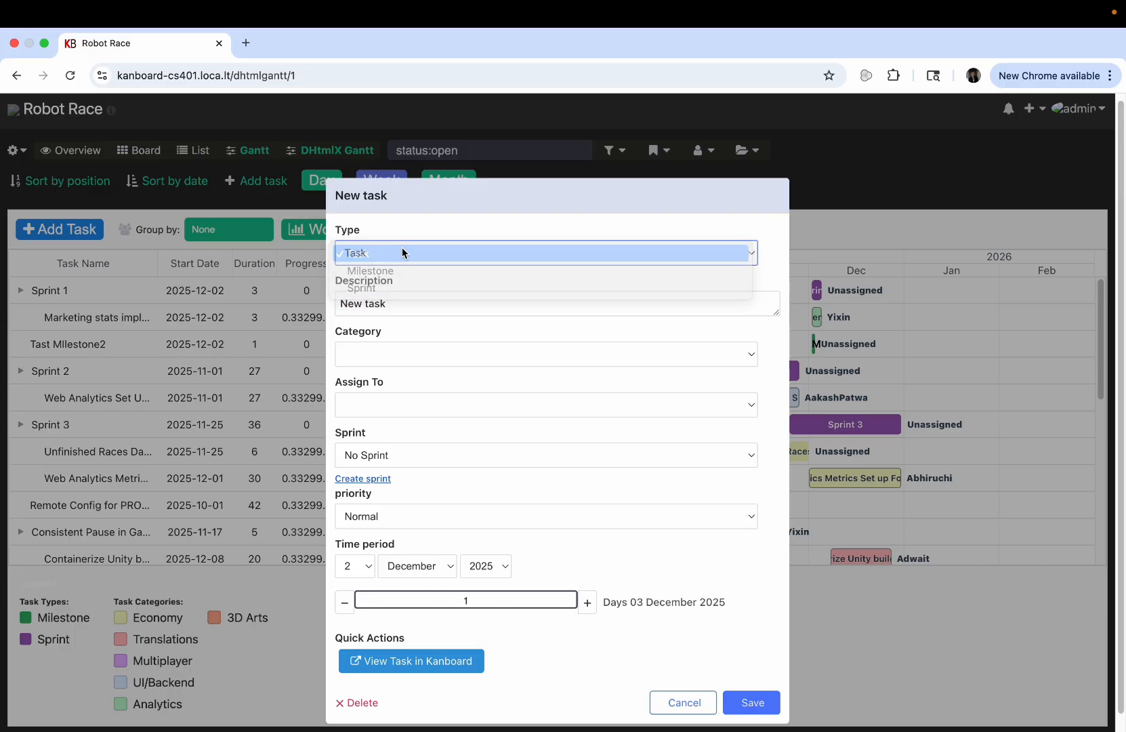
drag(397, 308, 332, 303)
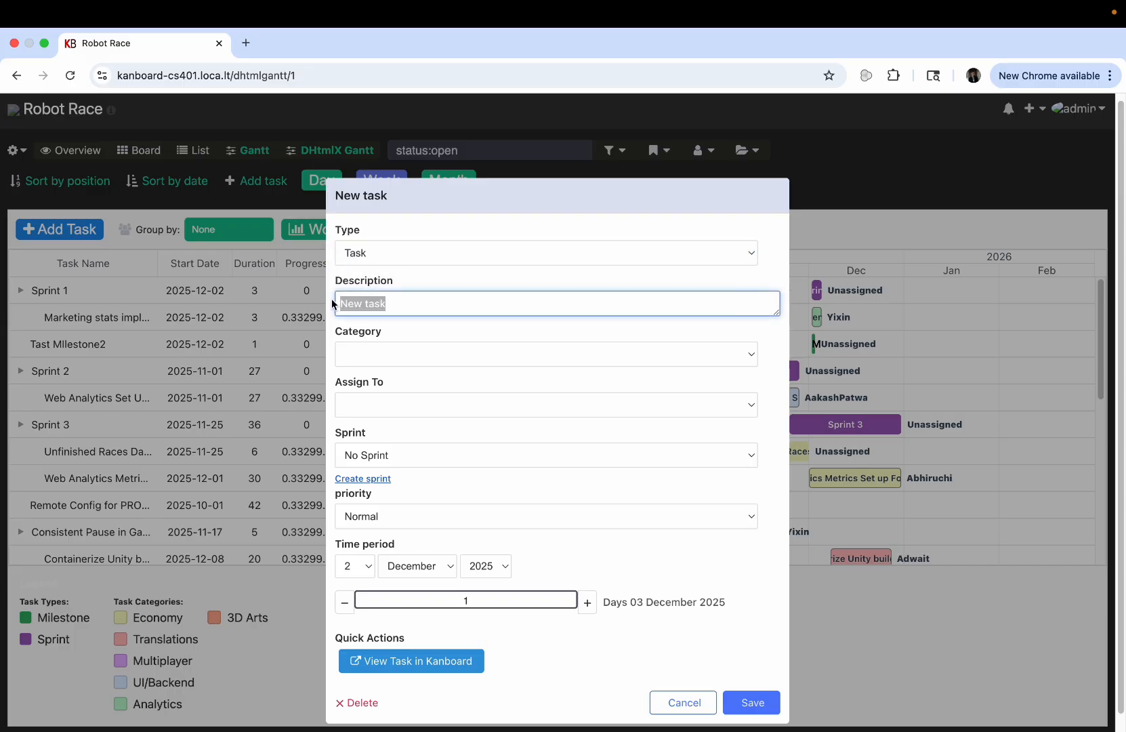
key(BackSpace)
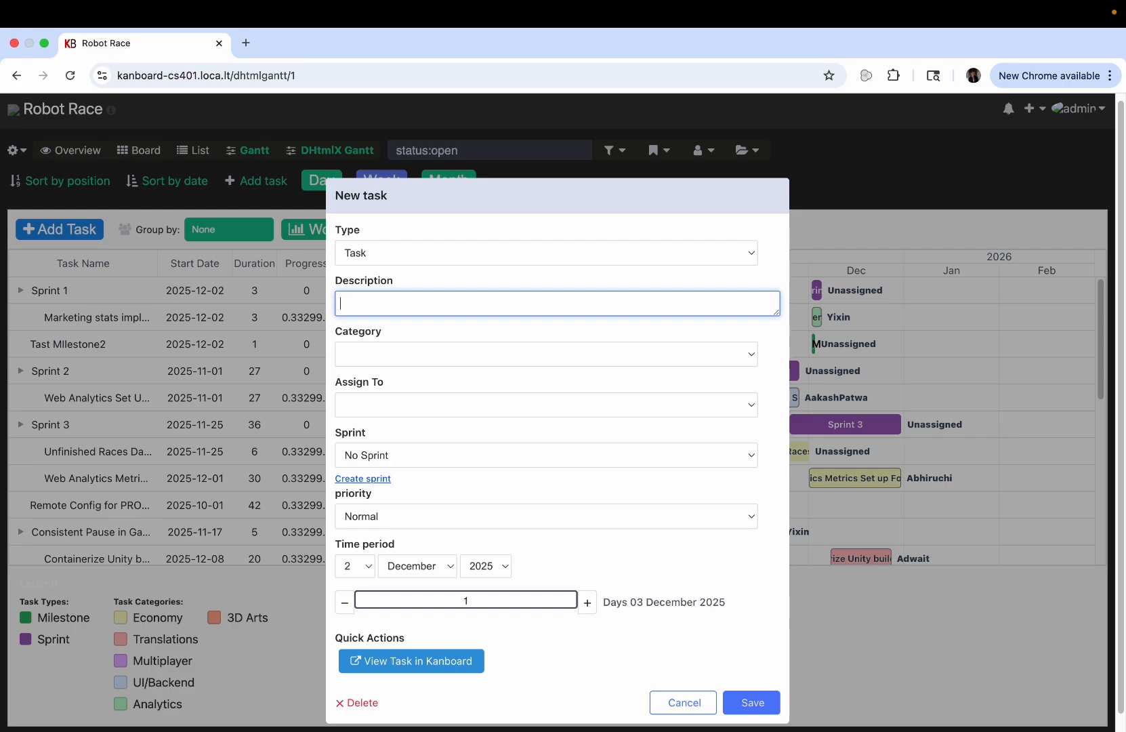
text(DEMO TASK 1)
Step: Set the new task's category to Economy and assign it to a team member
click(434, 360)
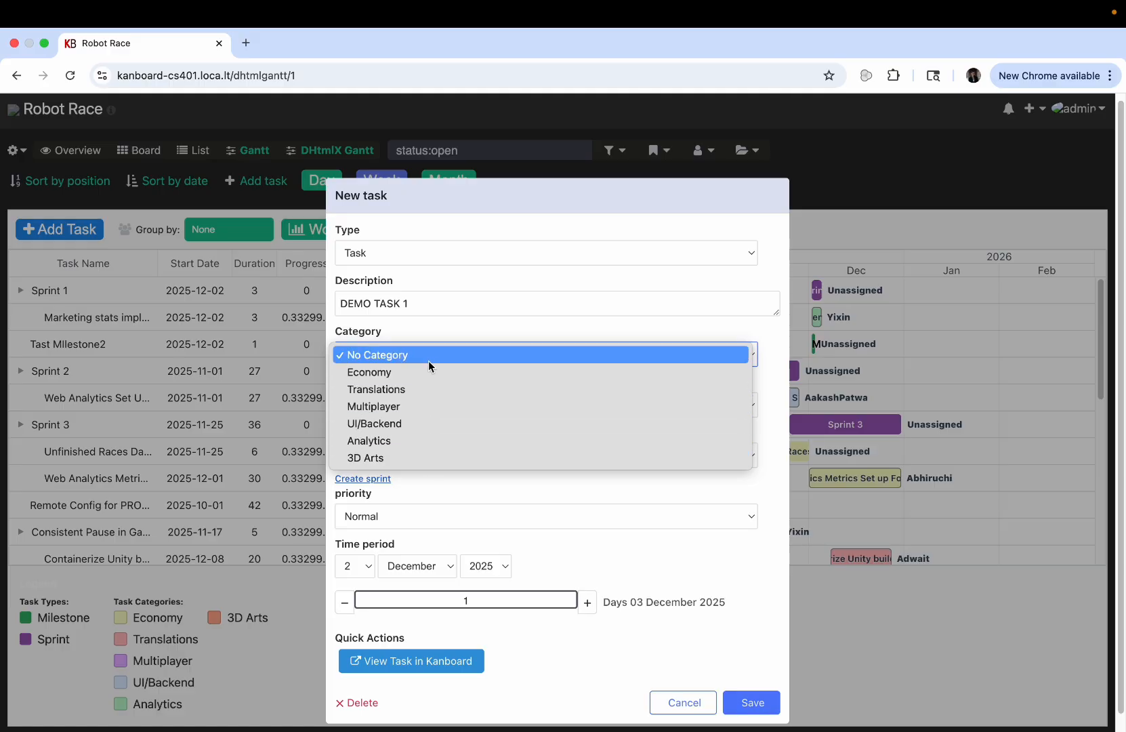
click(425, 372)
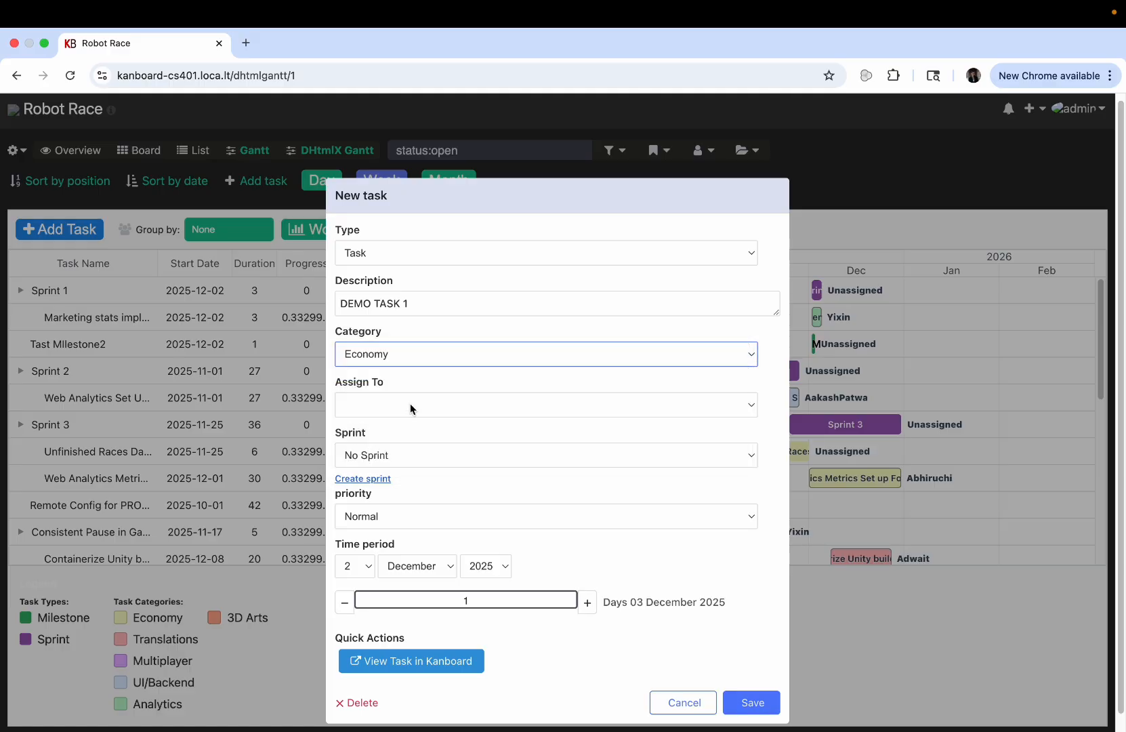
click(410, 405)
scroll(473, 596, down, 5)
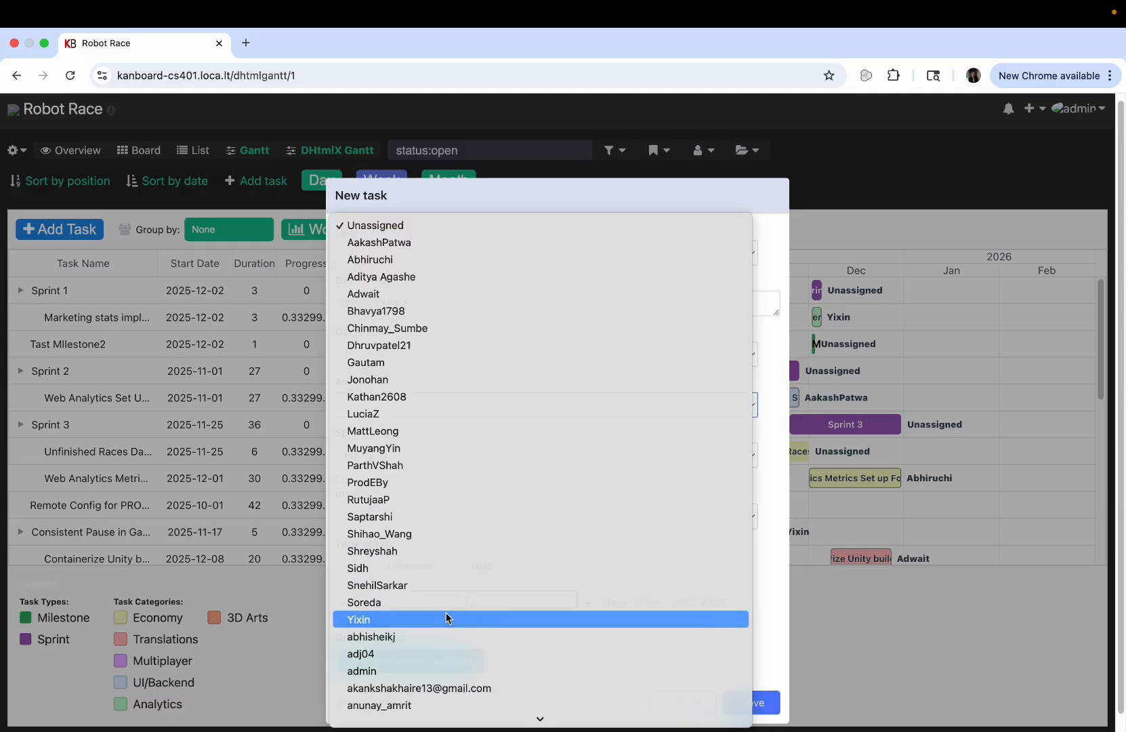
click(446, 618)
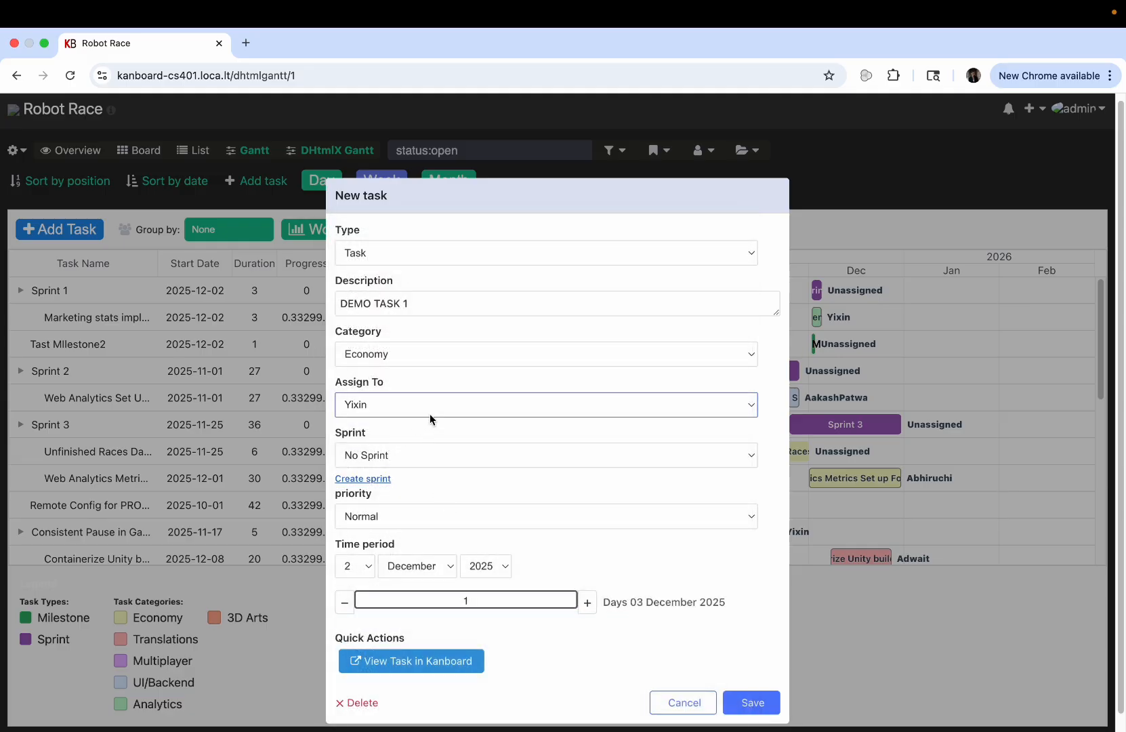
Step: Review the new task's sprint and priority options, keeping No Sprint and Normal priority
click(368, 460)
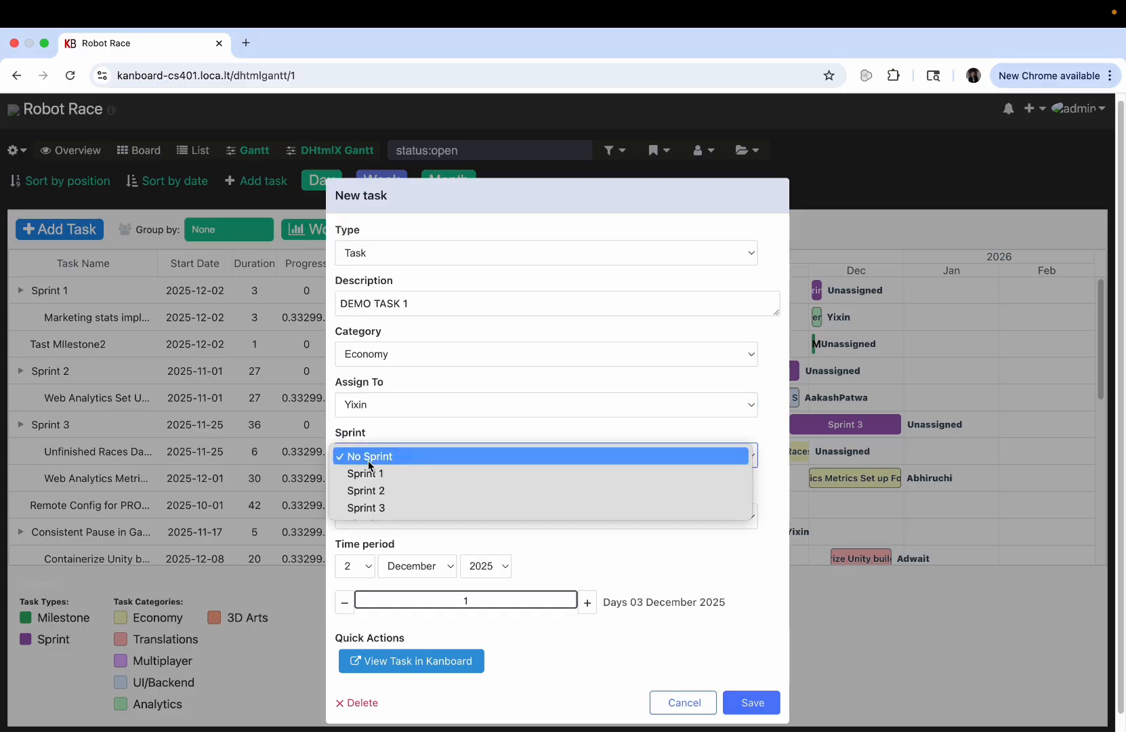
click(397, 442)
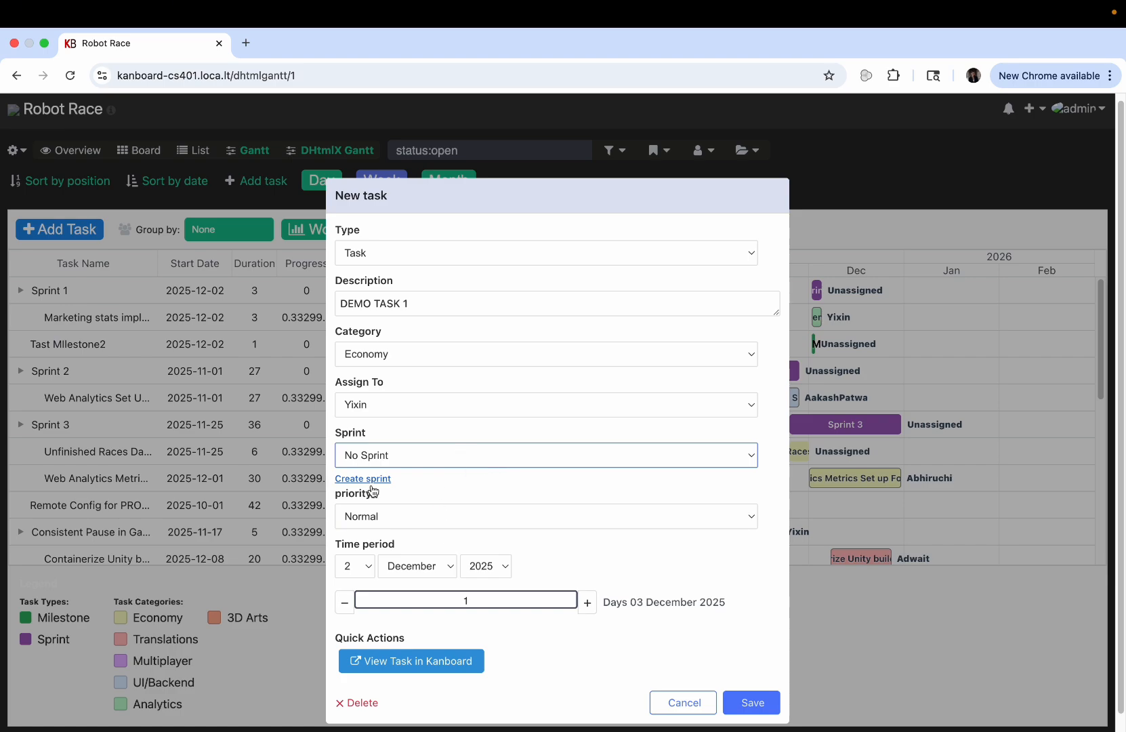
click(443, 522)
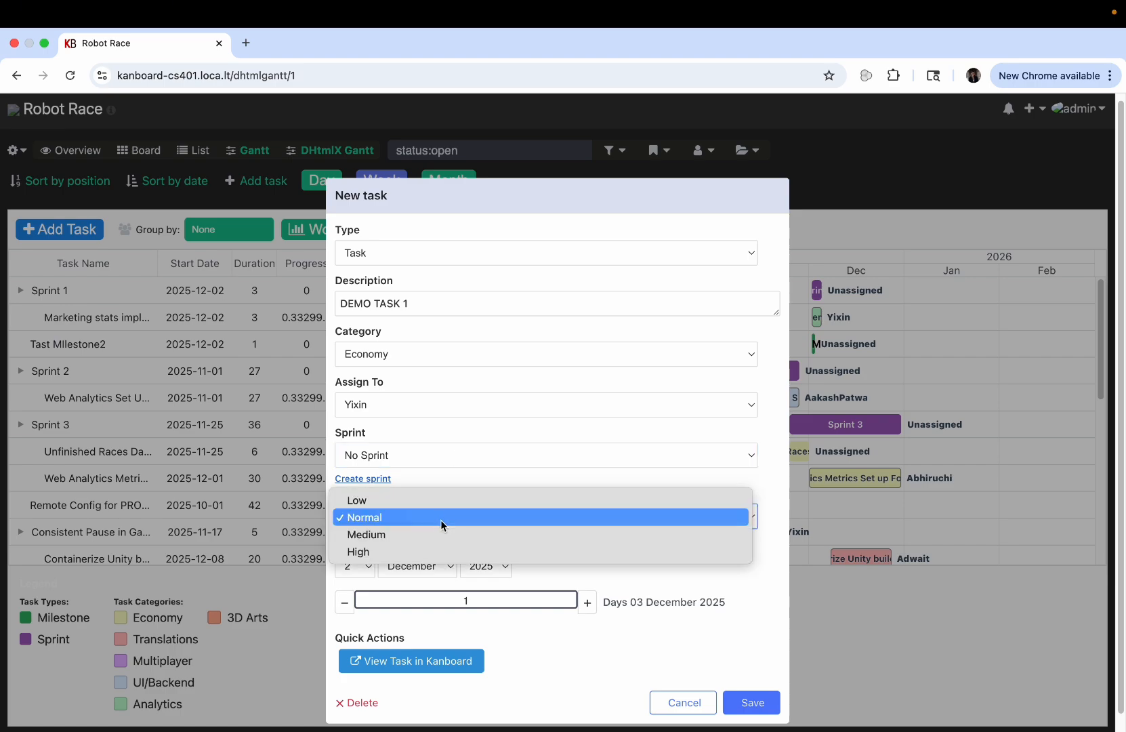
click(441, 520)
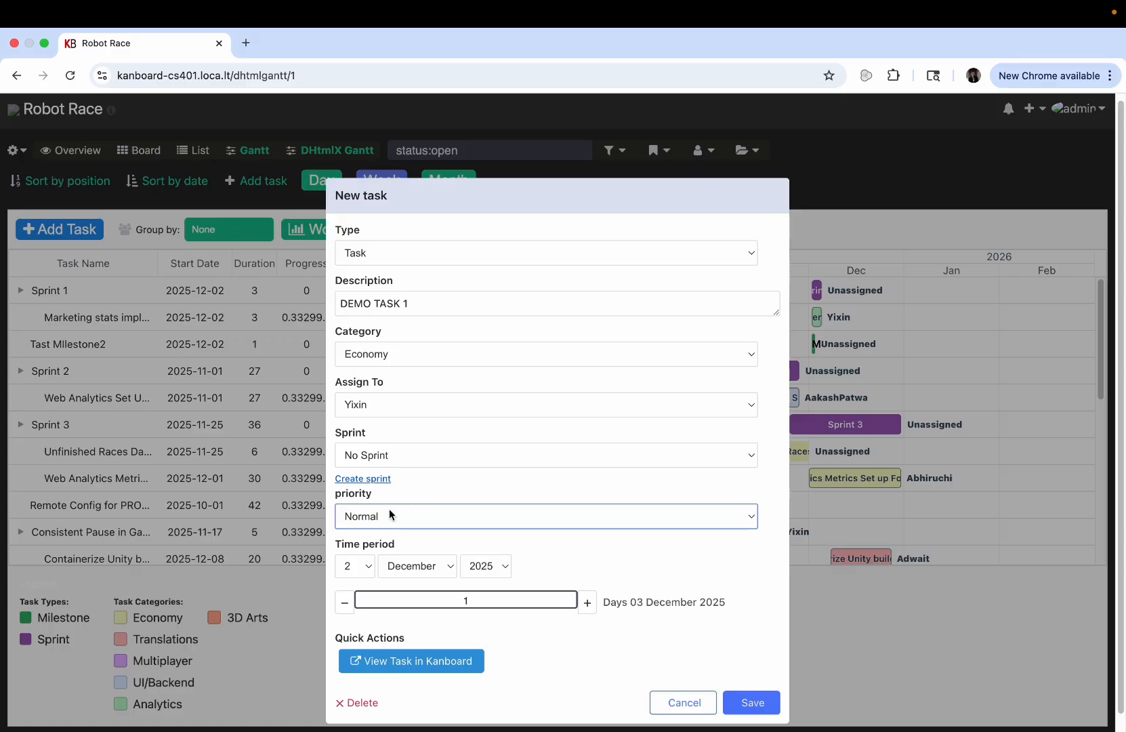
click(422, 521)
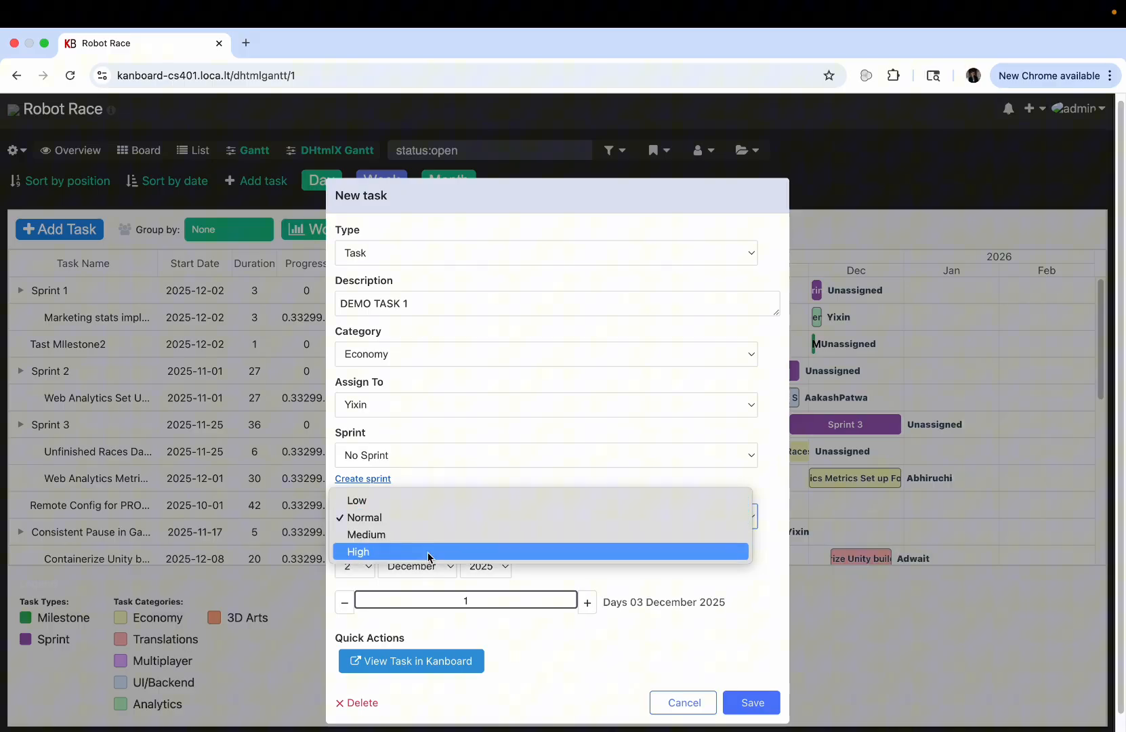
click(418, 517)
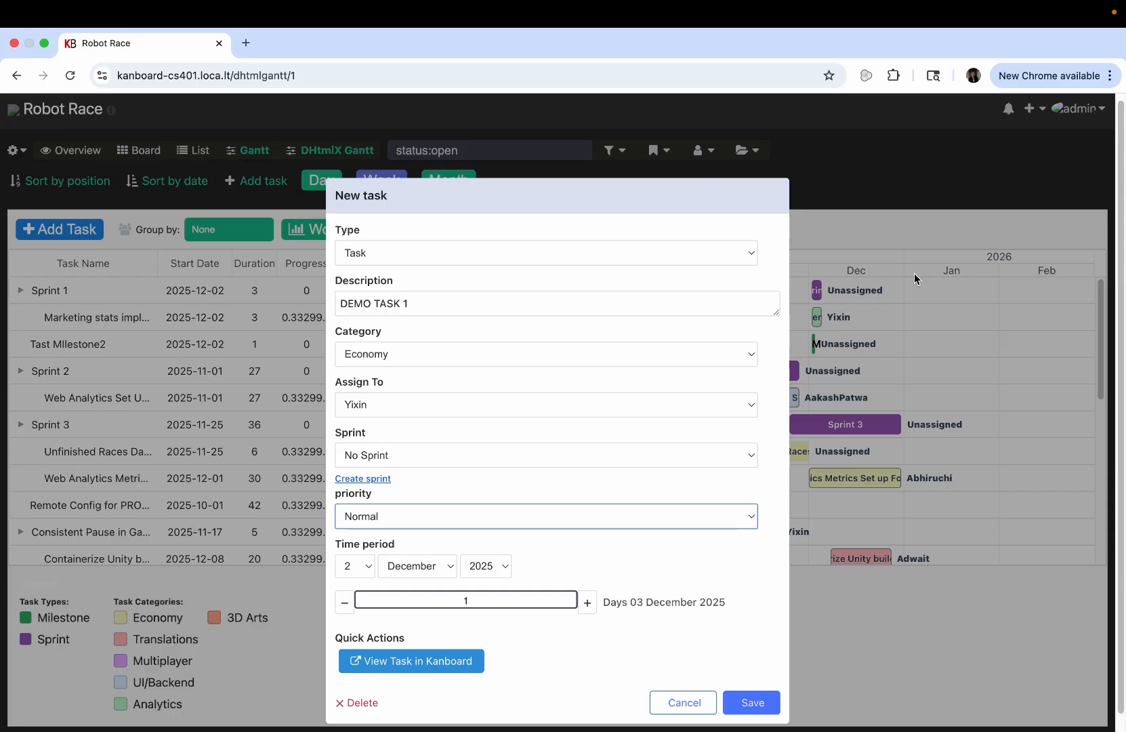
Step: Set the new task's start day to 7 December 2025 with a duration of 15 days and save it
click(357, 574)
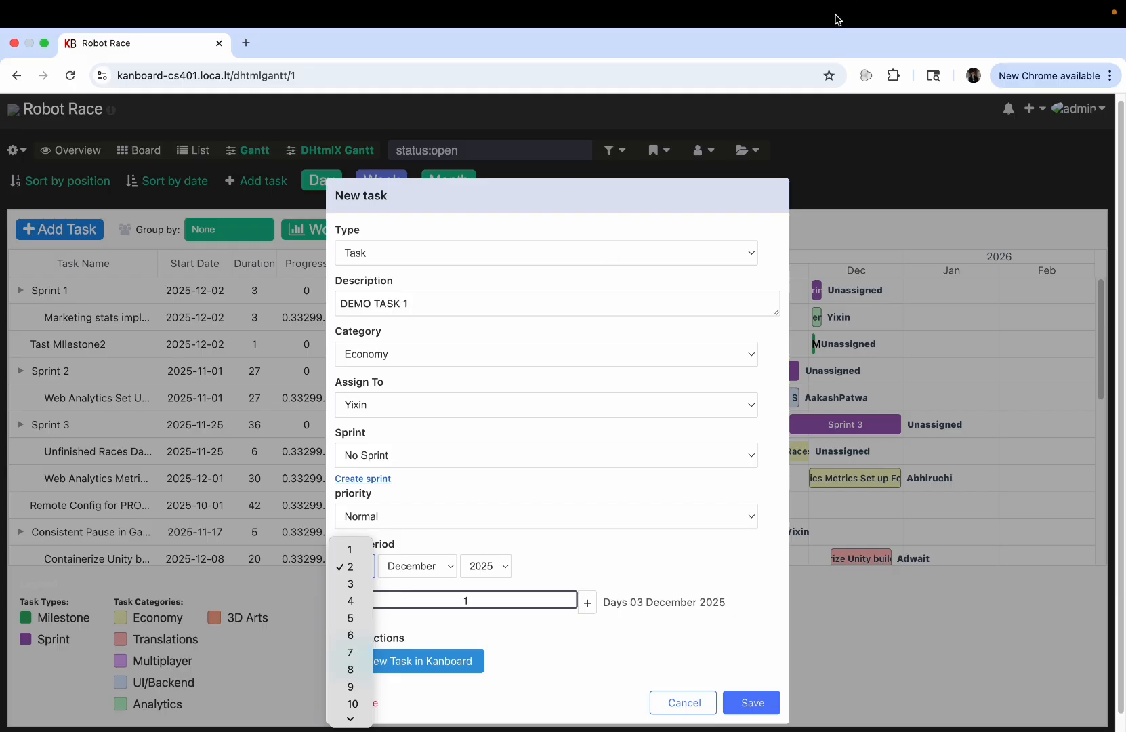
click(349, 654)
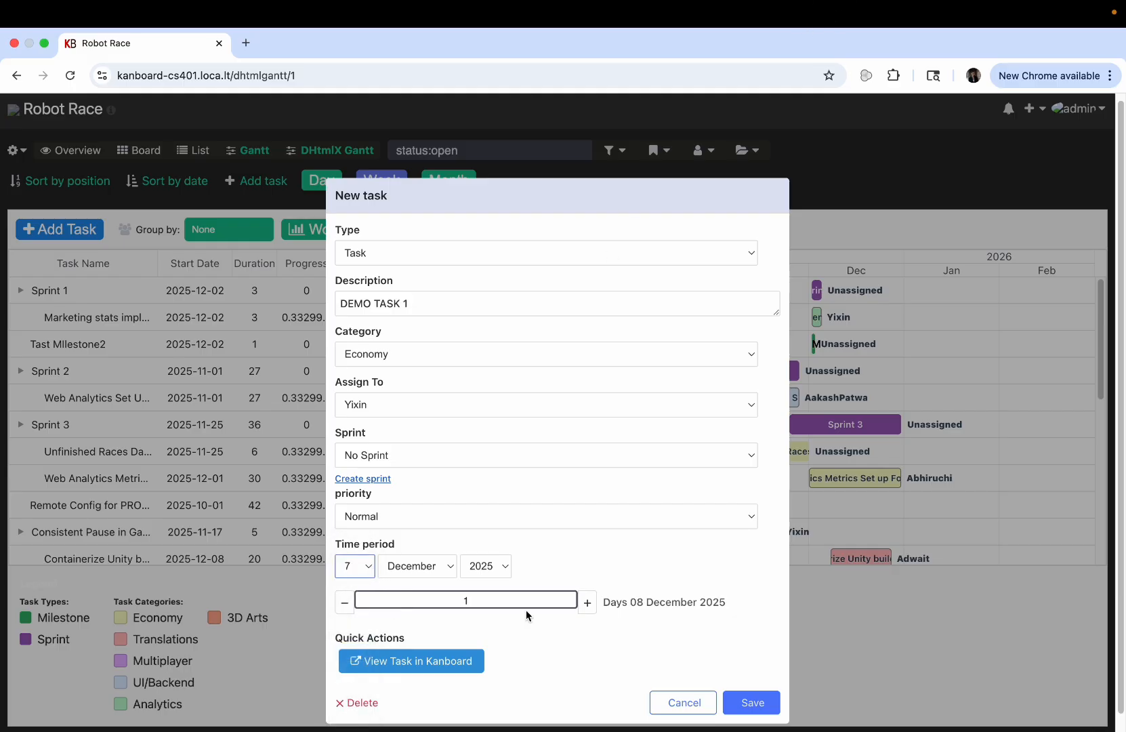
click(511, 597)
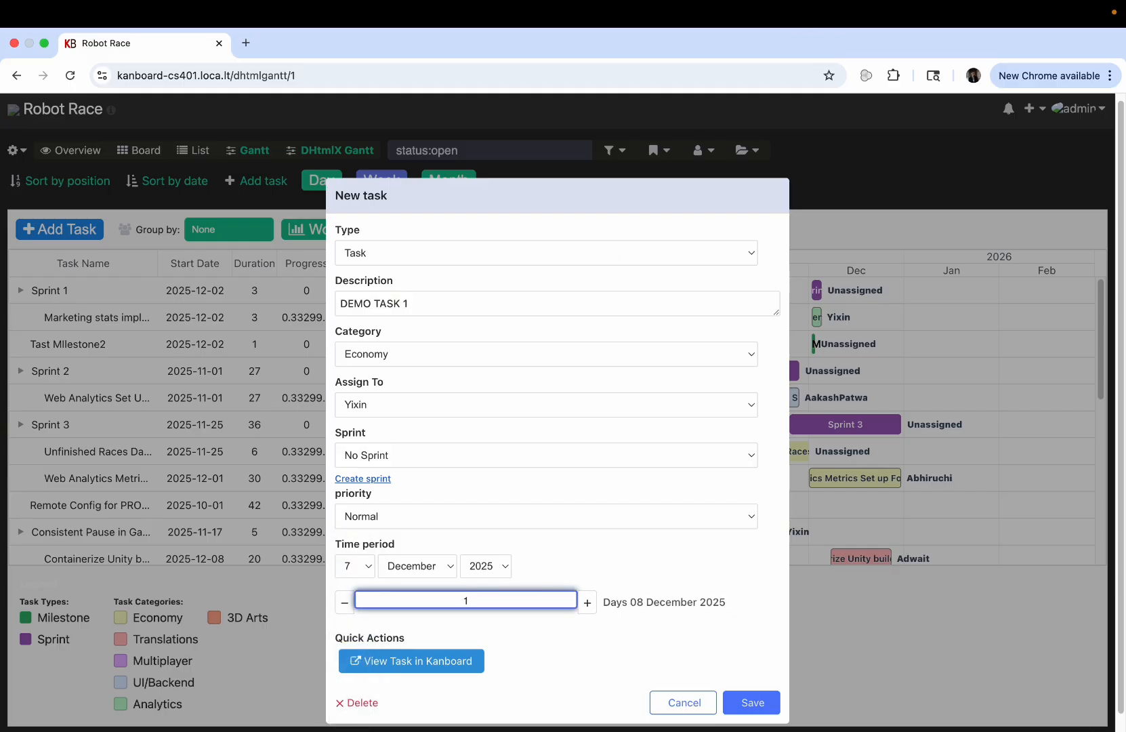
text(5)
click(751, 698)
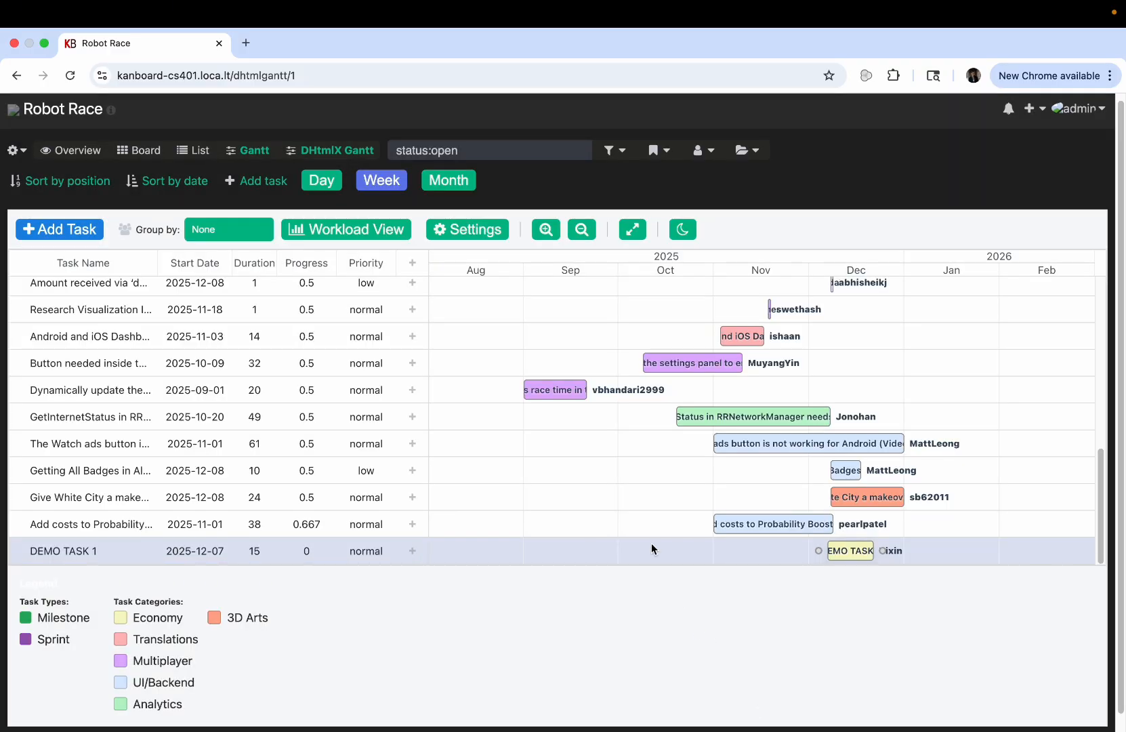
Step: Review the details of DEMO TASK 1, close them without changes and look through the chart
scroll(645, 513, down, 1)
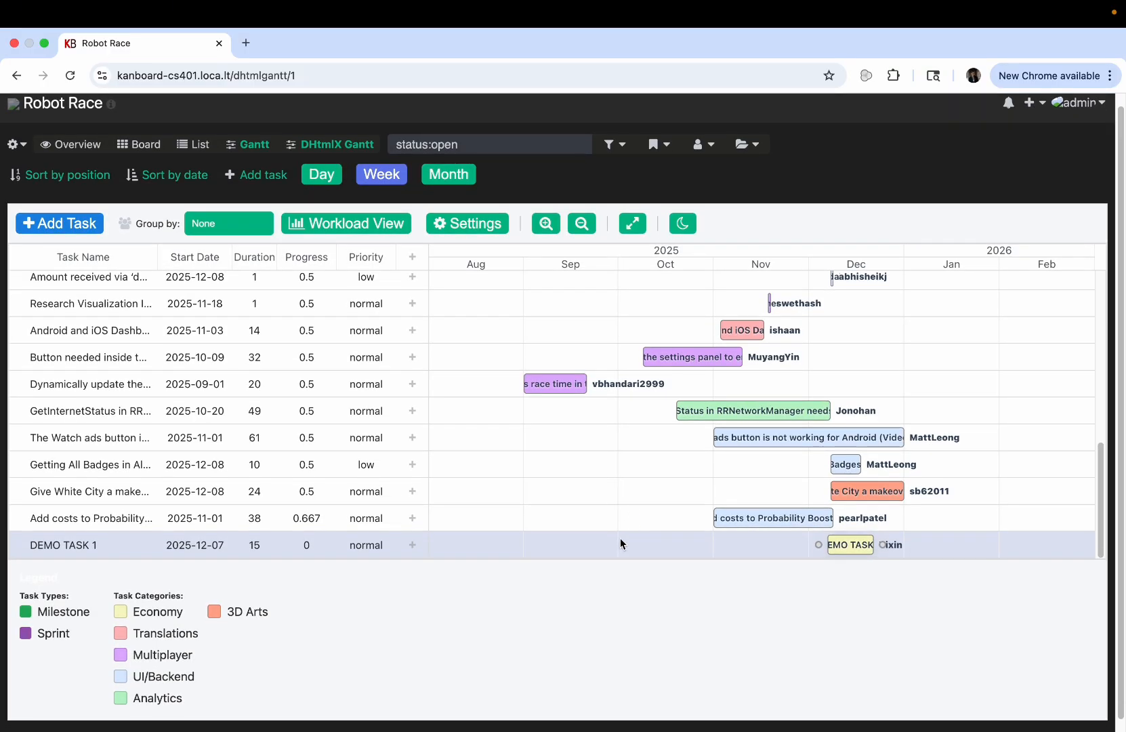
double_click(851, 545)
click(667, 663)
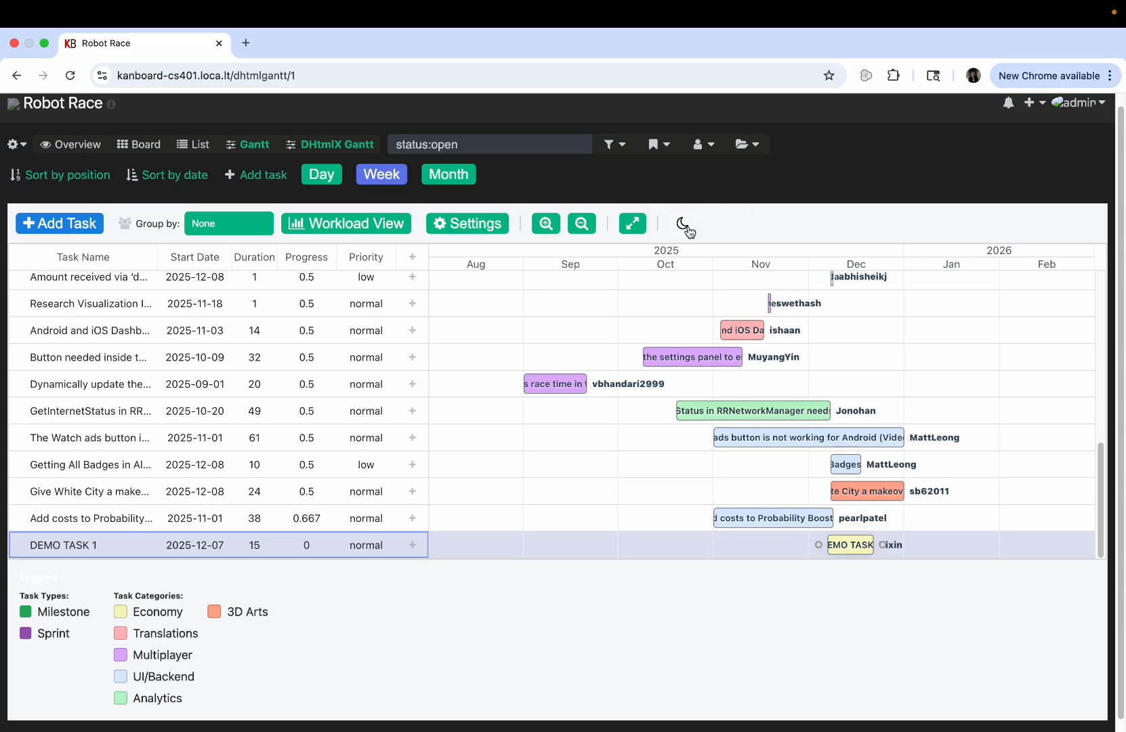
scroll(729, 412, up, 6)
scroll(729, 412, down, 6)
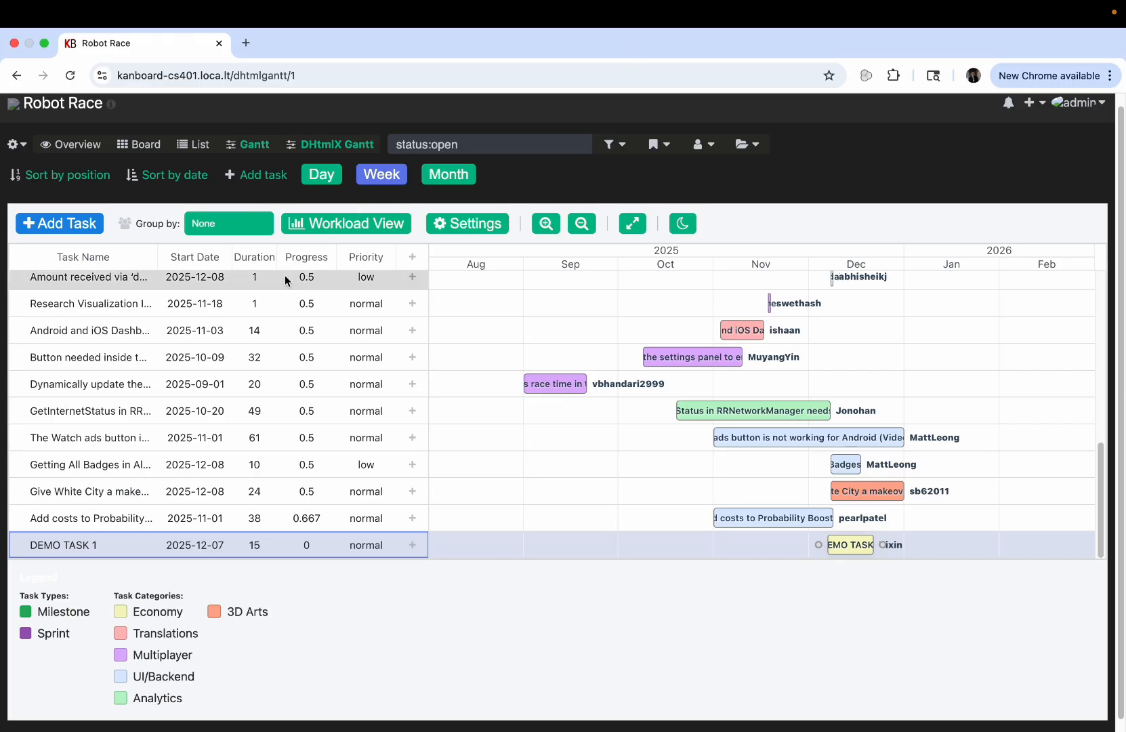
Step: Preview the Gantt chart in dark mode and return it to light mode
click(684, 225)
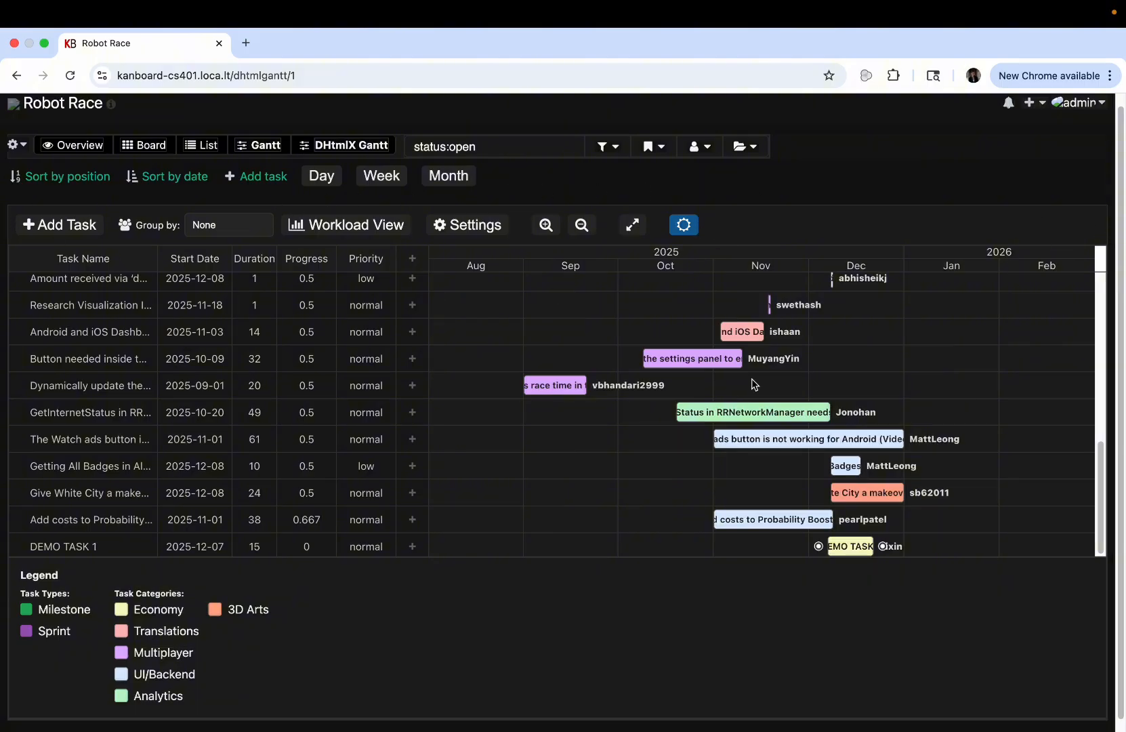
scroll(756, 409, up, 6)
scroll(755, 408, down, 10)
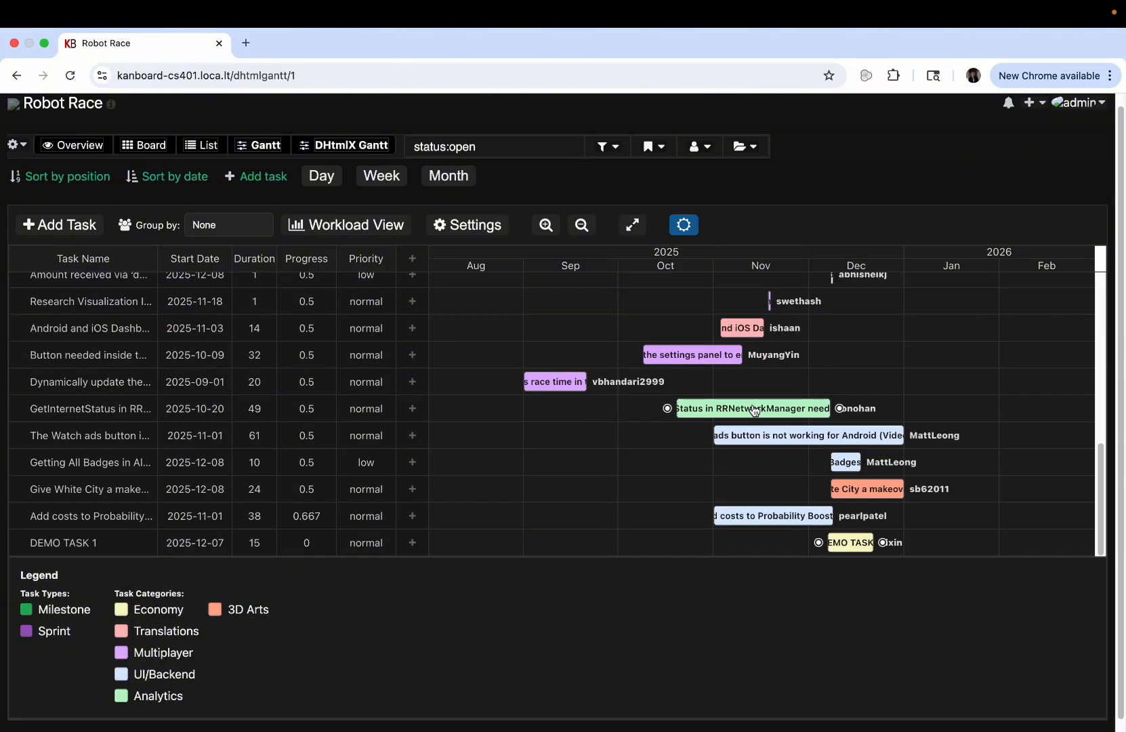
click(682, 225)
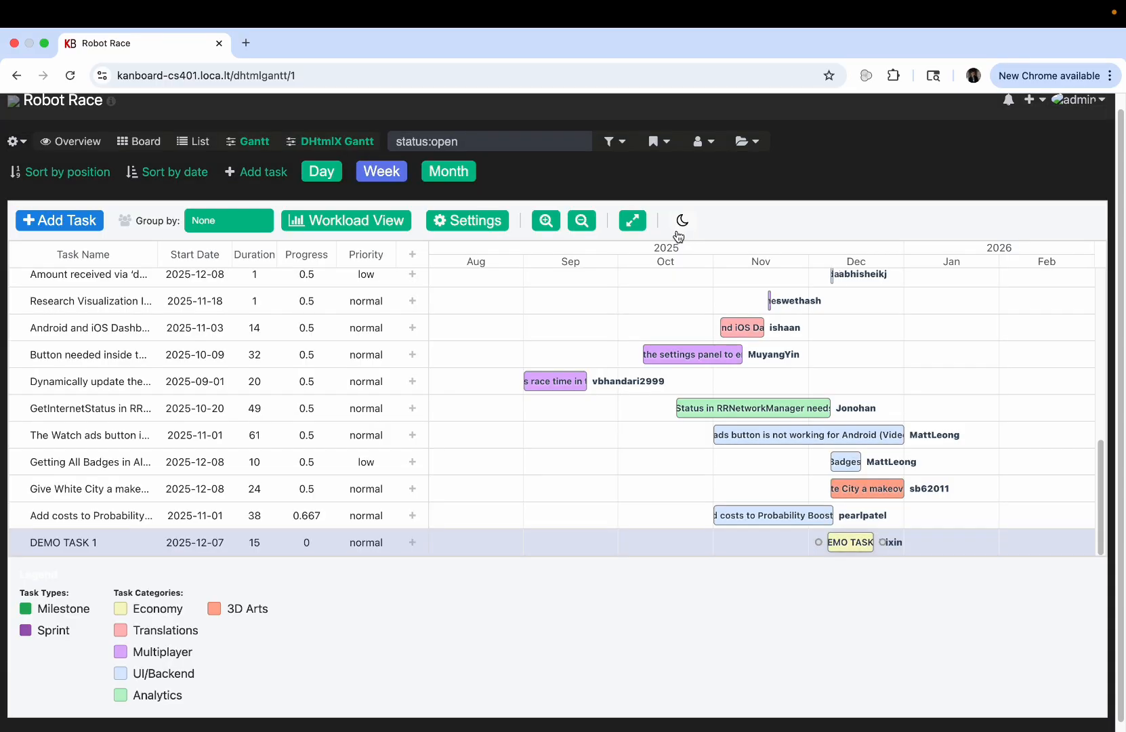
Step: Show progress bars on the chart and set the progress of "Add costs to Probability Boosters" to about 73%
click(437, 221)
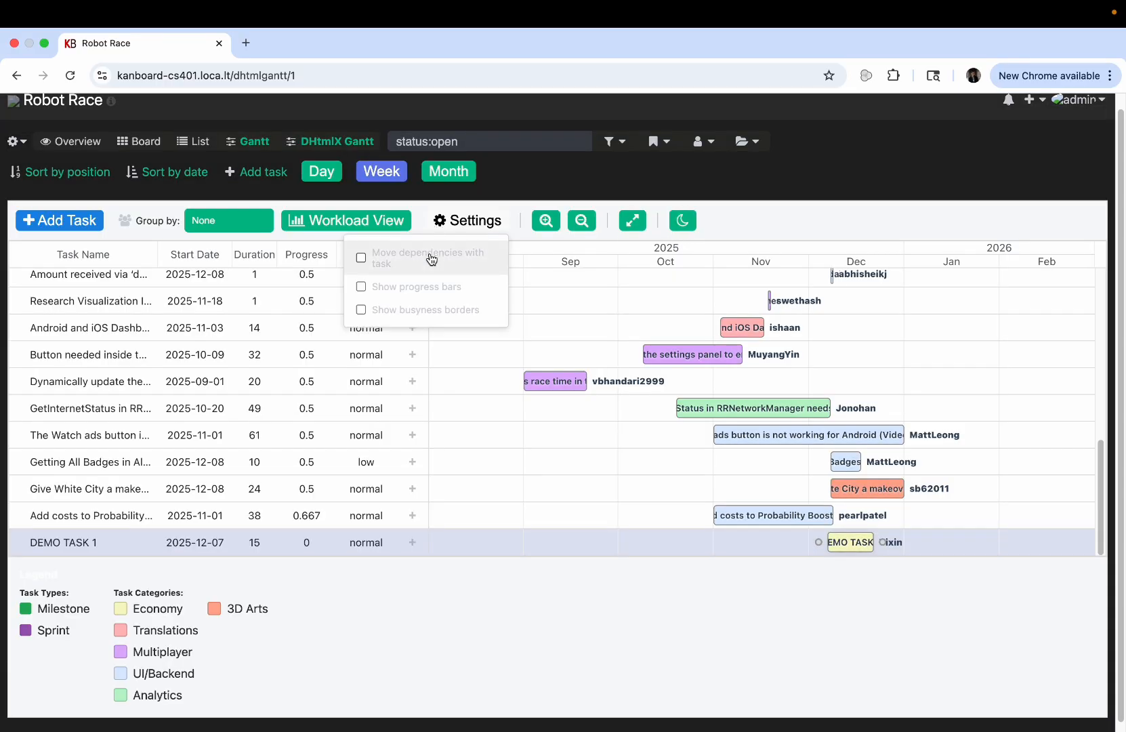
click(469, 289)
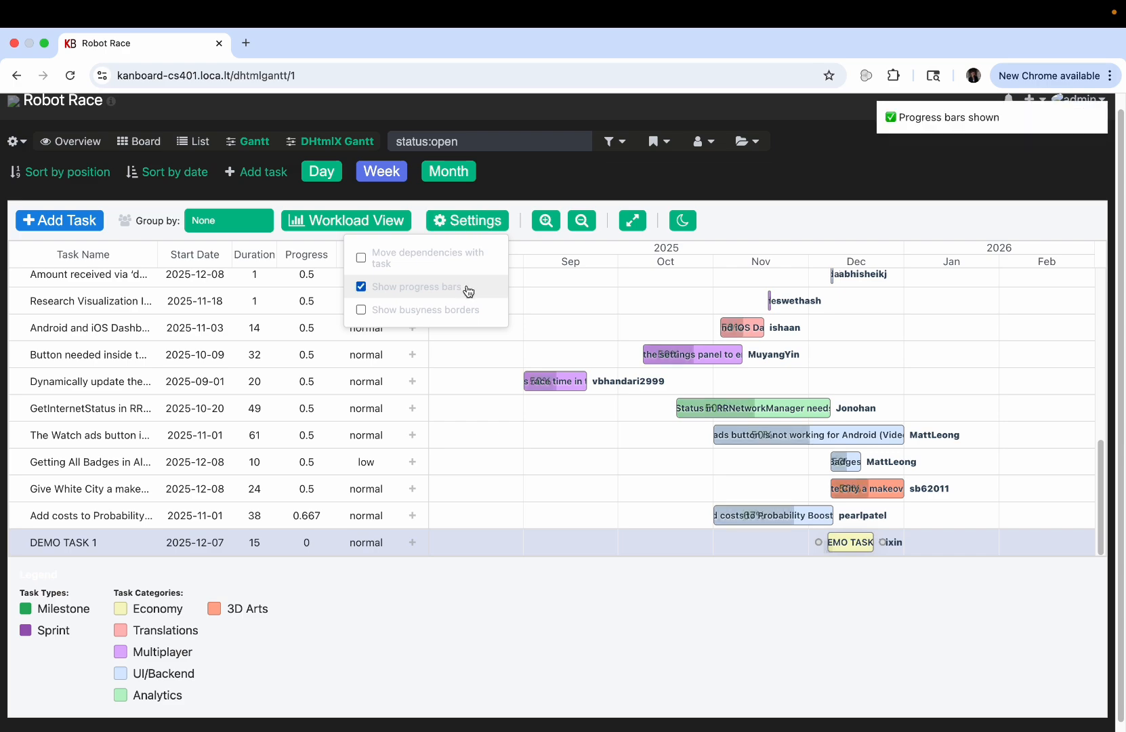
drag(793, 515, 802, 515)
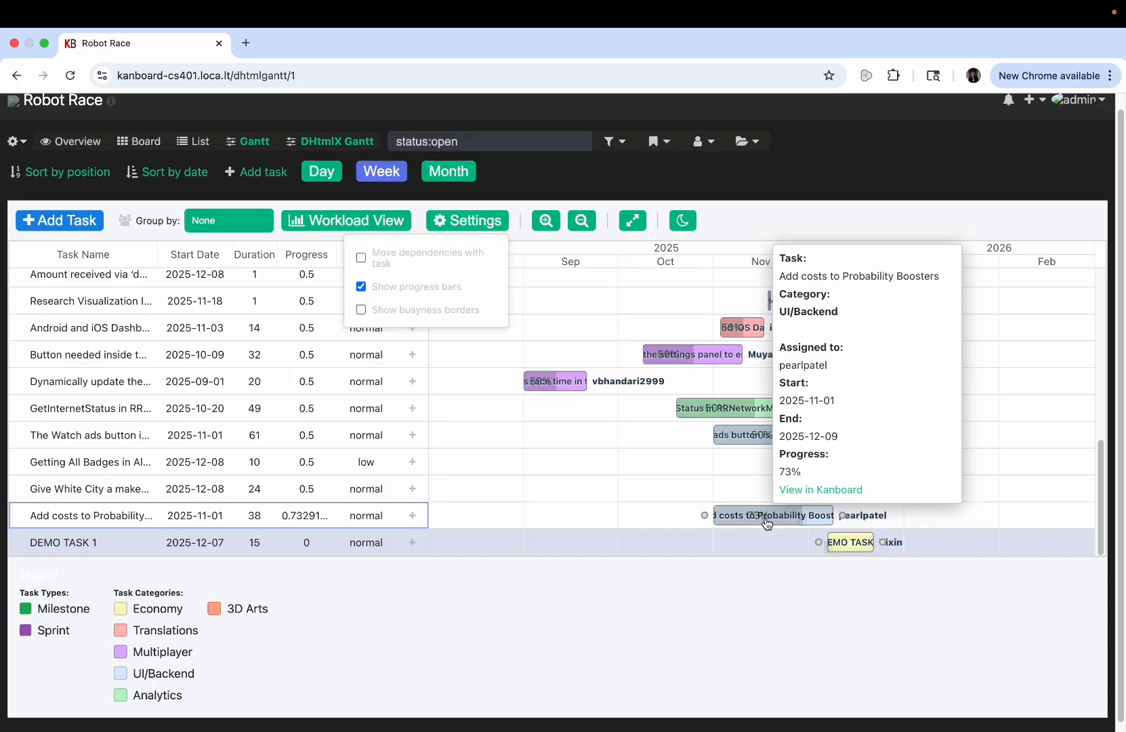
Step: Examine the progress bars across the tasks and the details of DEMO TASK 1, closing them without changes
scroll(807, 458, down, 1)
scroll(873, 461, up, 4)
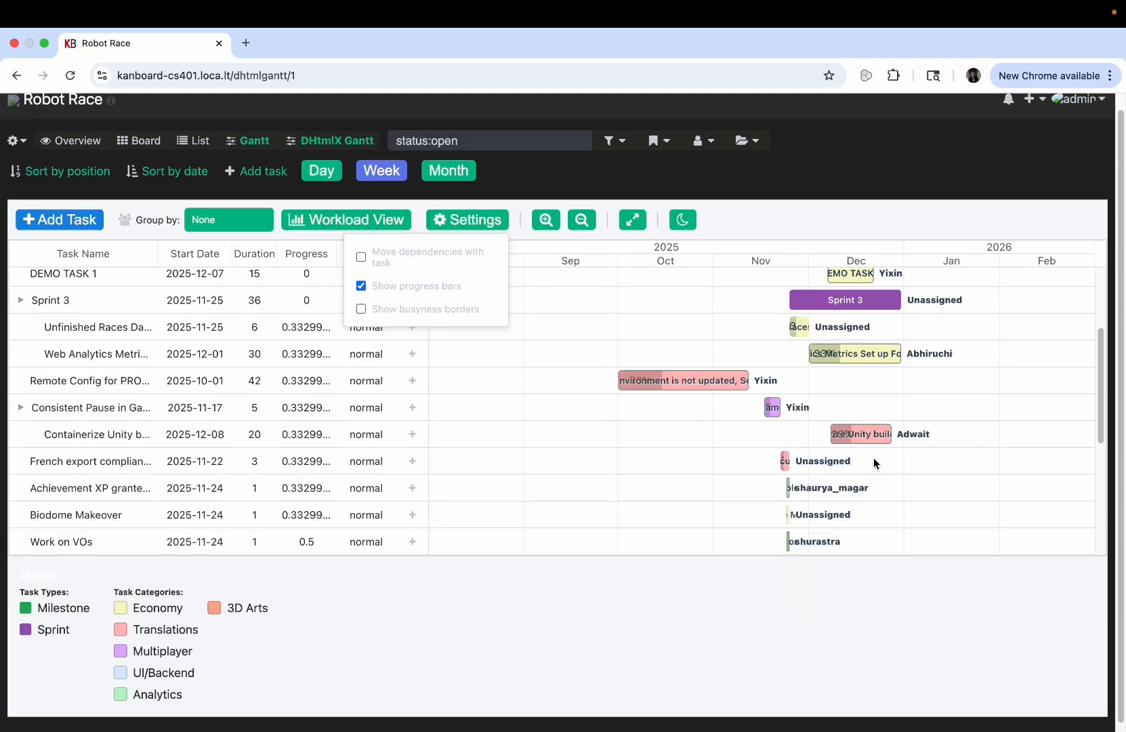
scroll(860, 443, down, 4)
scroll(792, 469, up, 6)
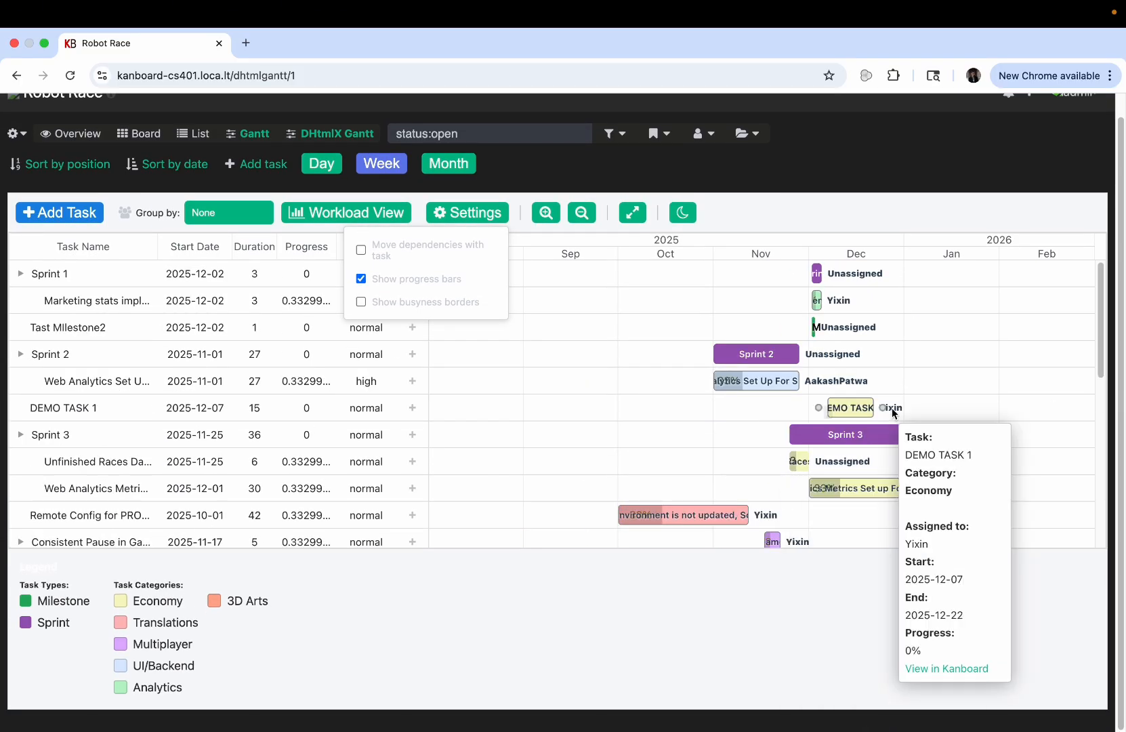
scroll(892, 407, up, 1)
click(846, 429)
double_click(845, 430)
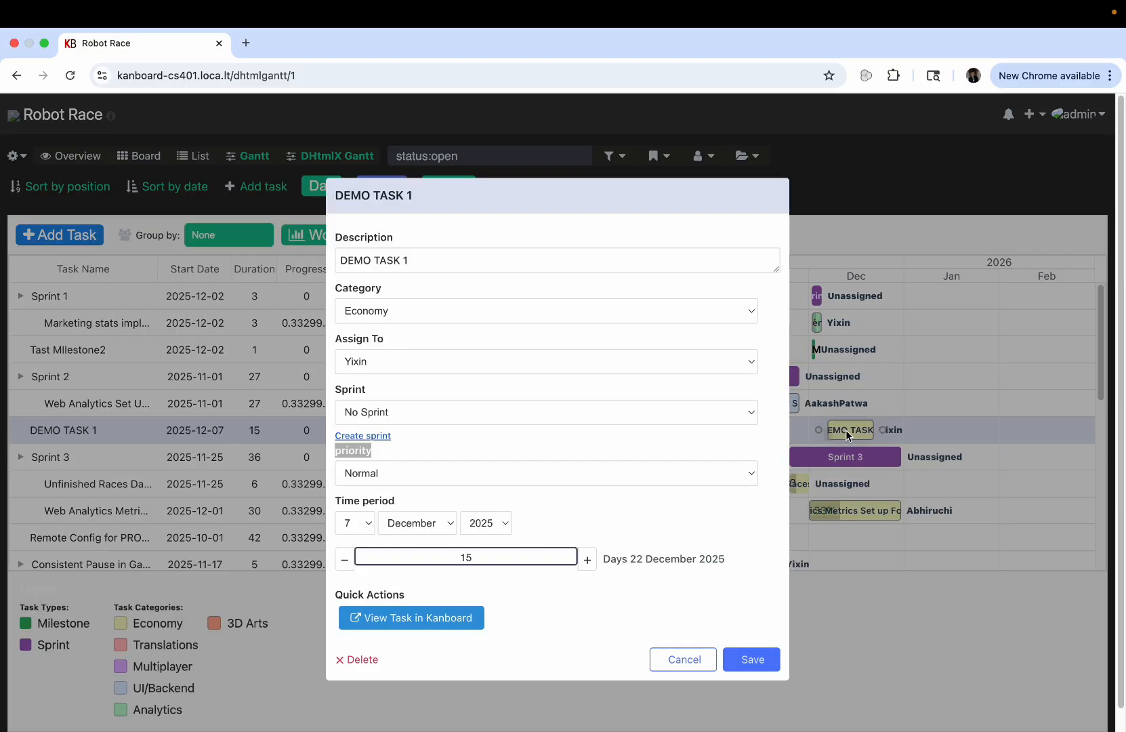
click(684, 659)
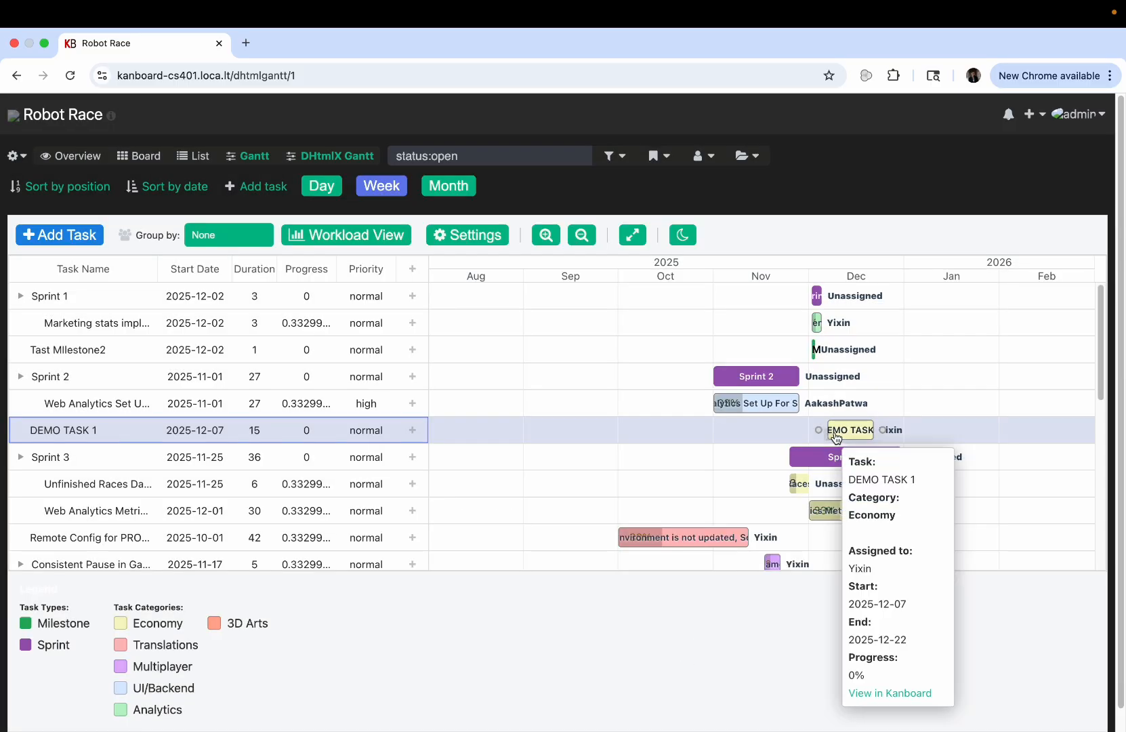
Step: Set the progress of the "Remote Config for PROD environment is not updated" task to about 50% on its bar
scroll(802, 489, down, 2)
mouse_move(661, 404)
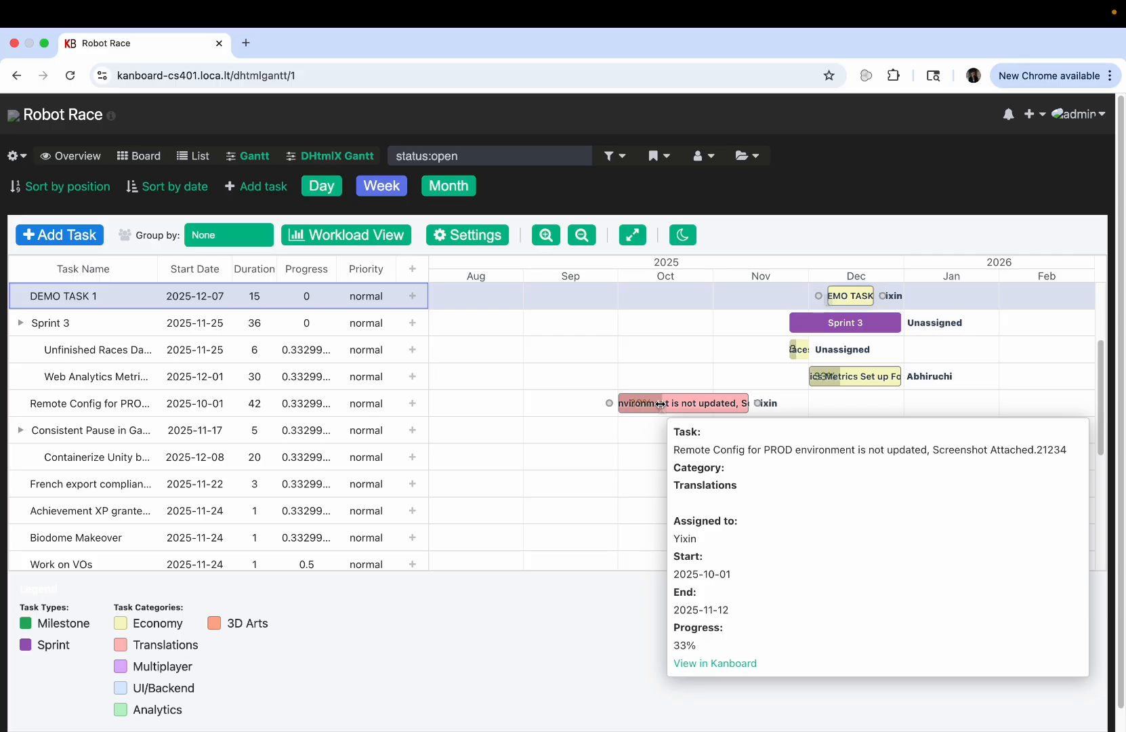
drag(660, 404, 683, 404)
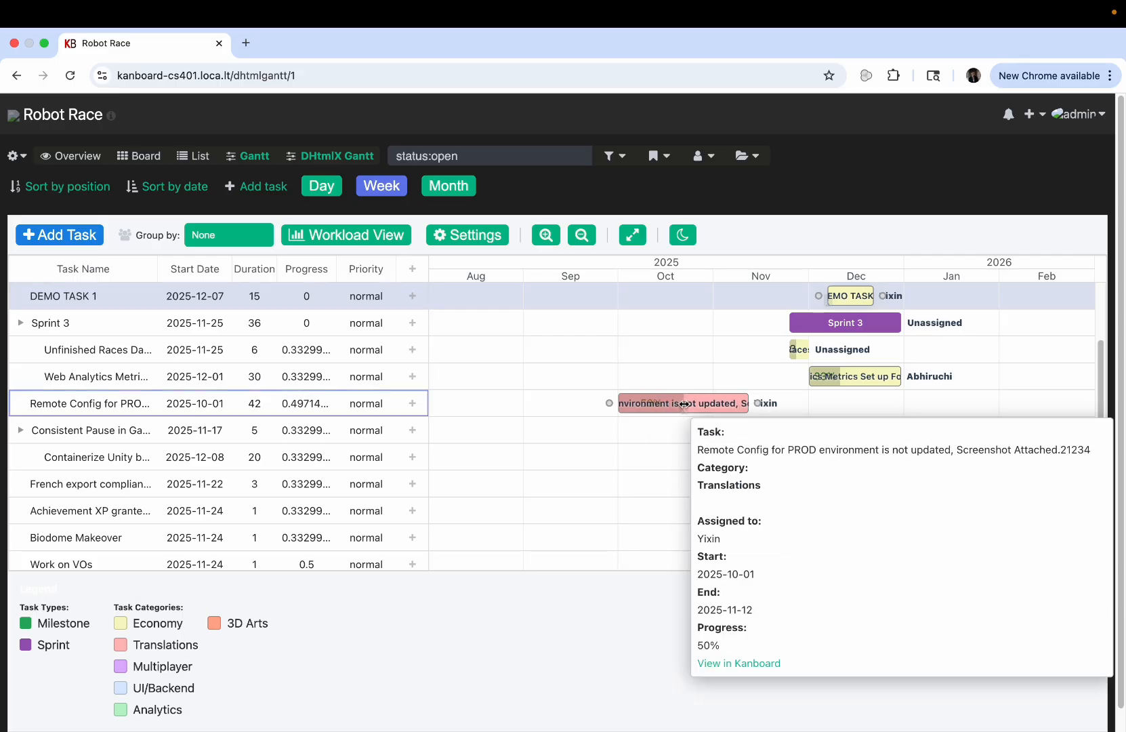
Step: Hide the progress bars and show busyness borders around the task bars
click(461, 239)
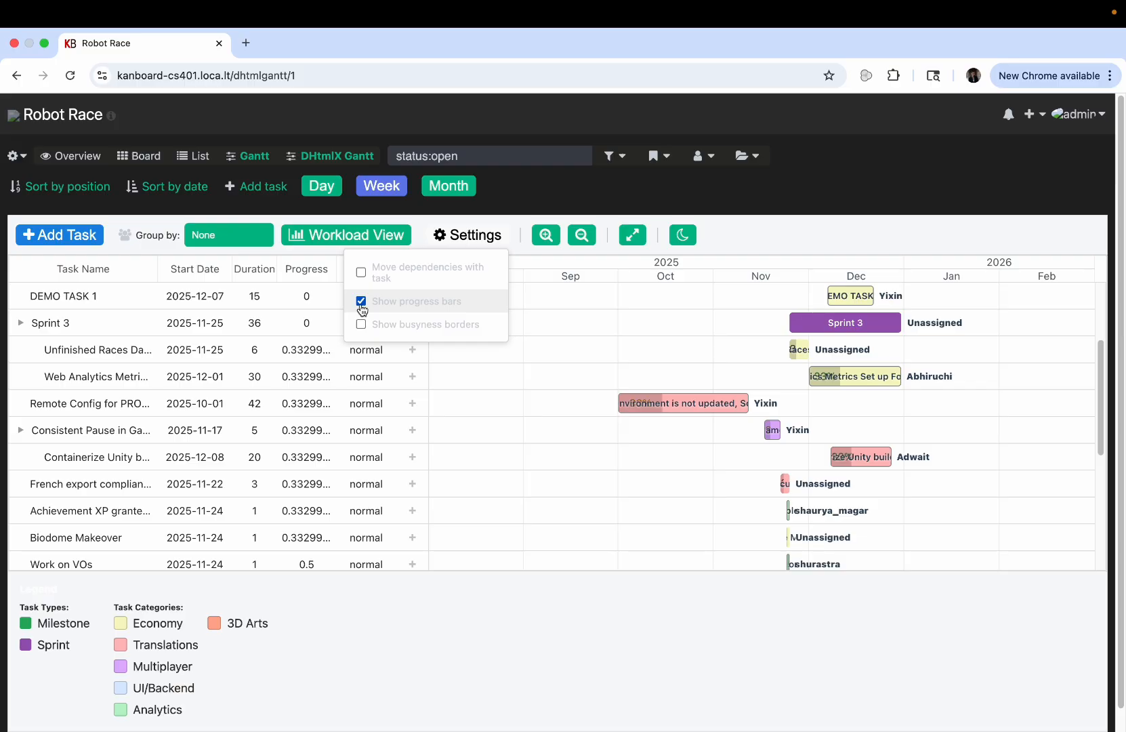
click(361, 303)
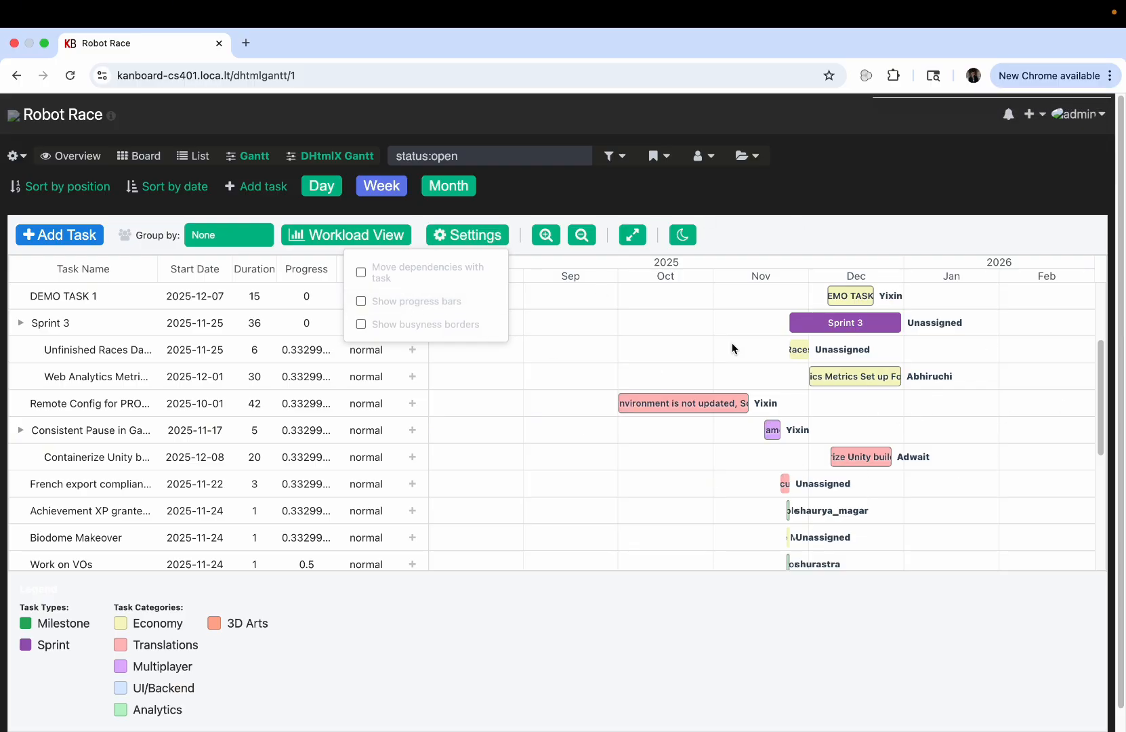
click(463, 331)
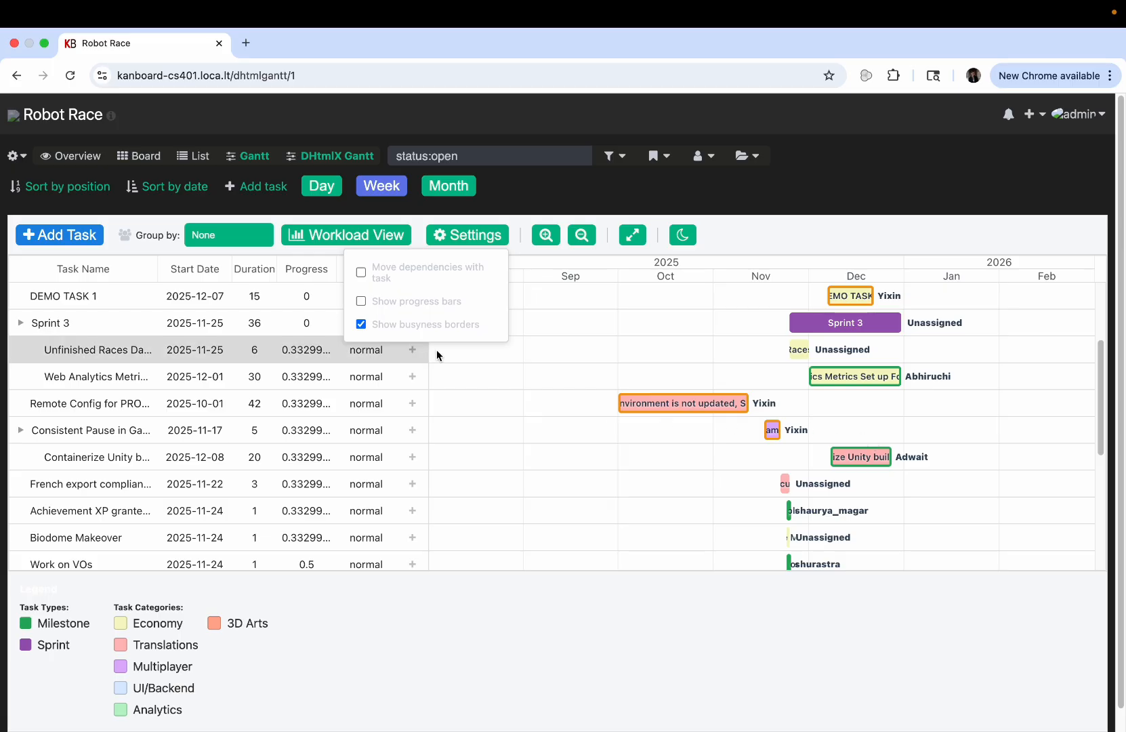
Step: Examine the busyness border colours on the task bars throughout the chart
scroll(837, 447, up, 3)
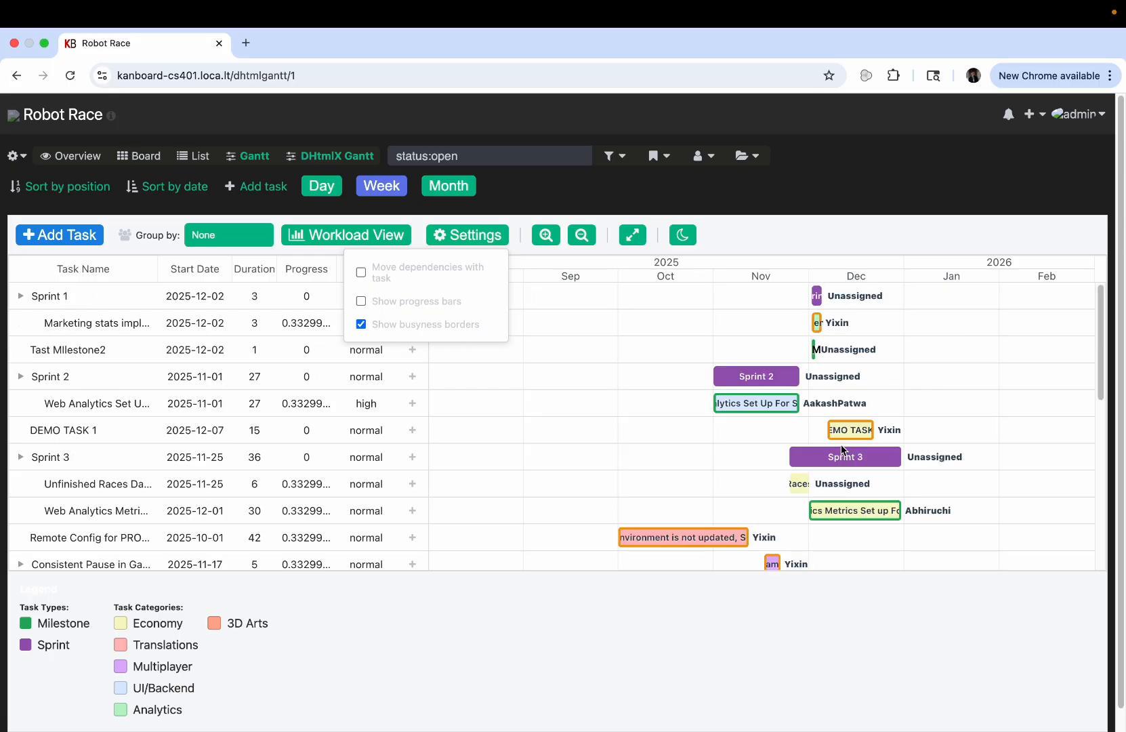
scroll(842, 449, down, 6)
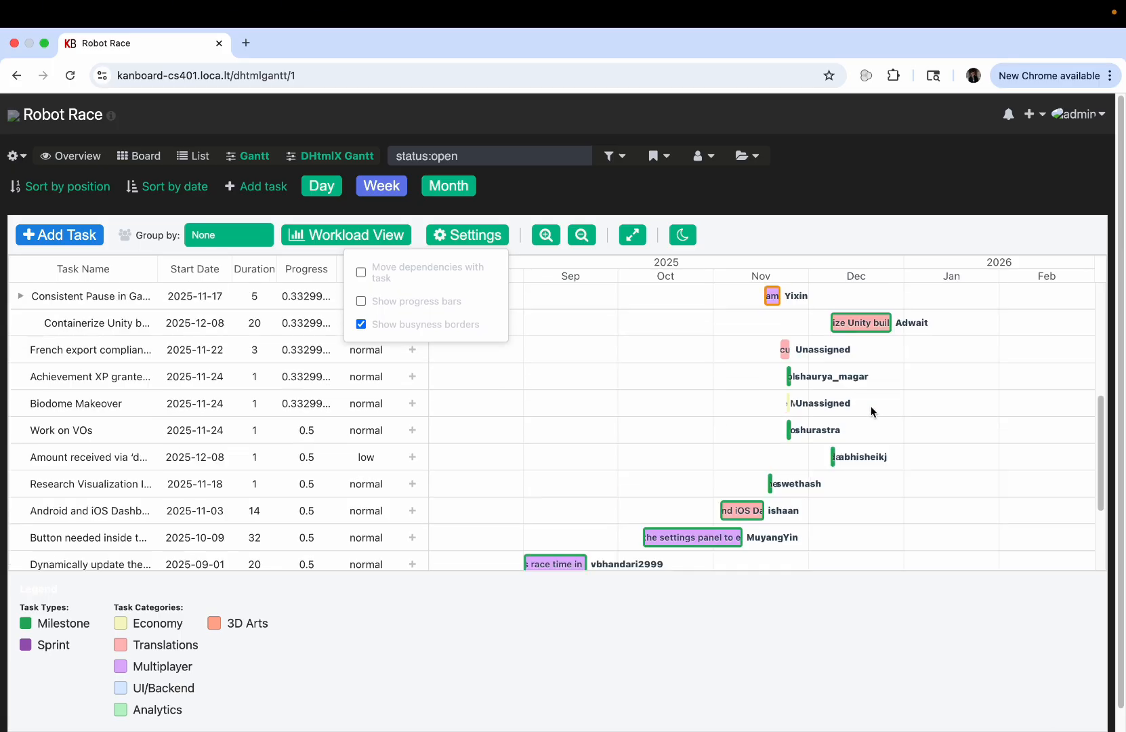
scroll(870, 407, down, 3)
scroll(869, 406, up, 6)
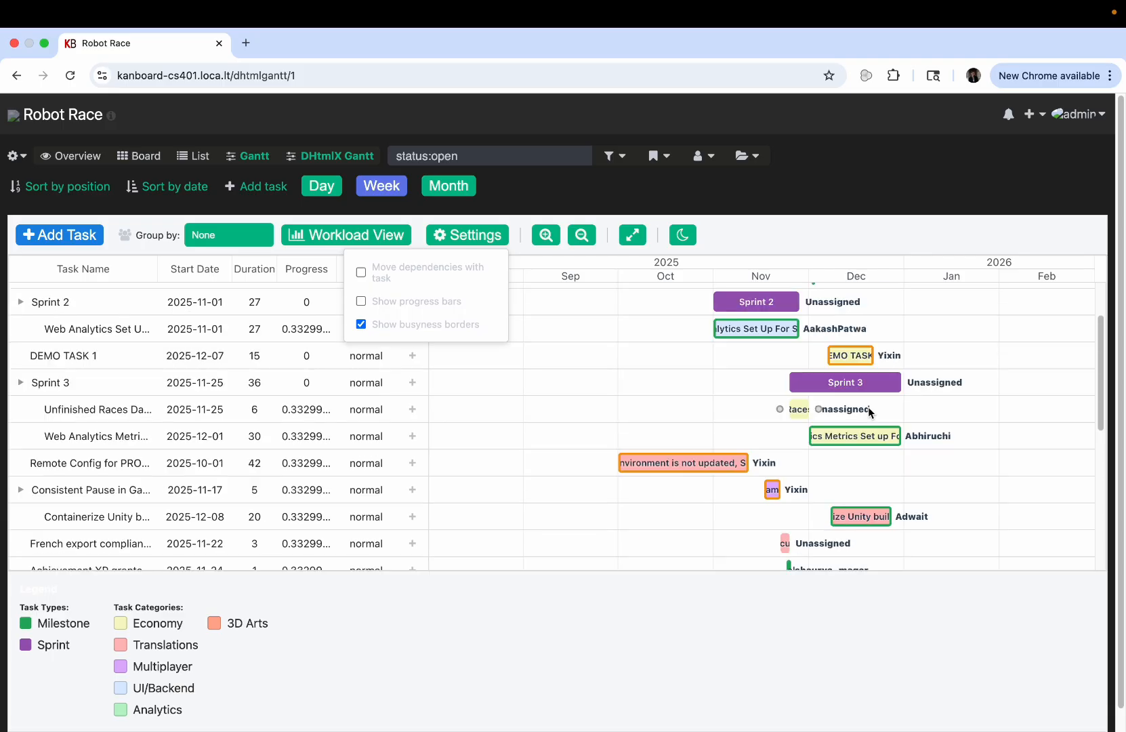
scroll(868, 408, down, 5)
scroll(779, 415, down, 2)
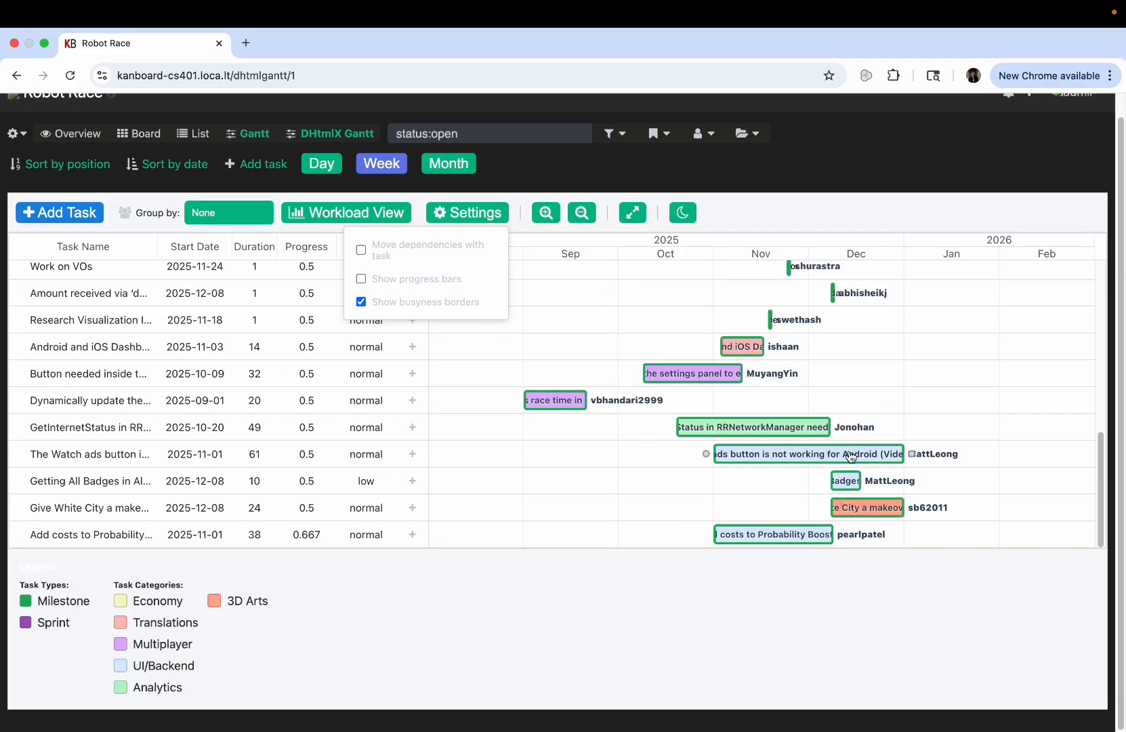
scroll(795, 421, up, 6)
scroll(795, 422, down, 6)
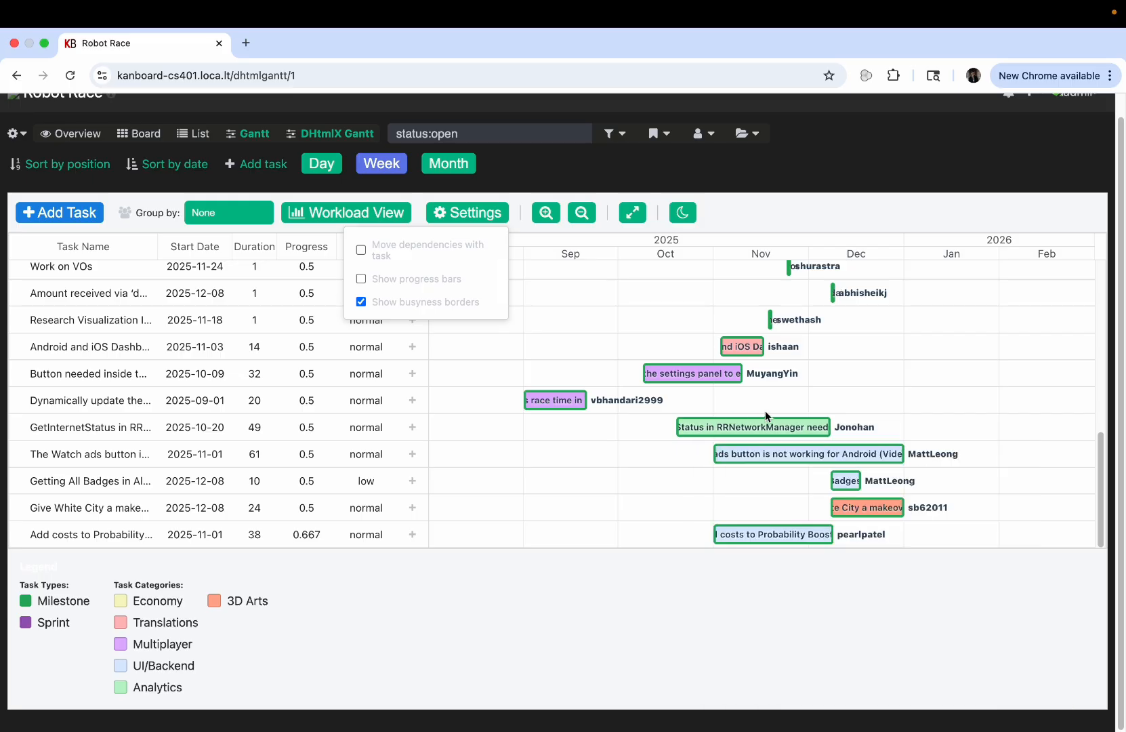
scroll(774, 411, up, 5)
scroll(774, 413, up, 3)
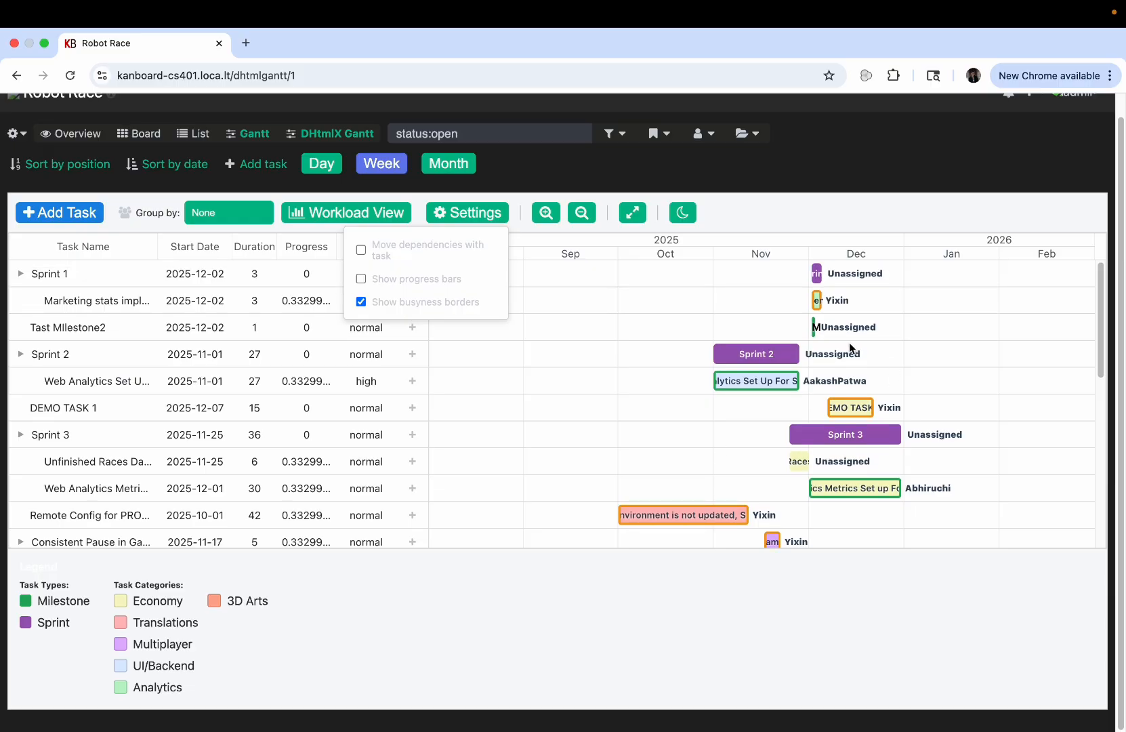
scroll(843, 447, down, 1)
scroll(843, 448, down, 3)
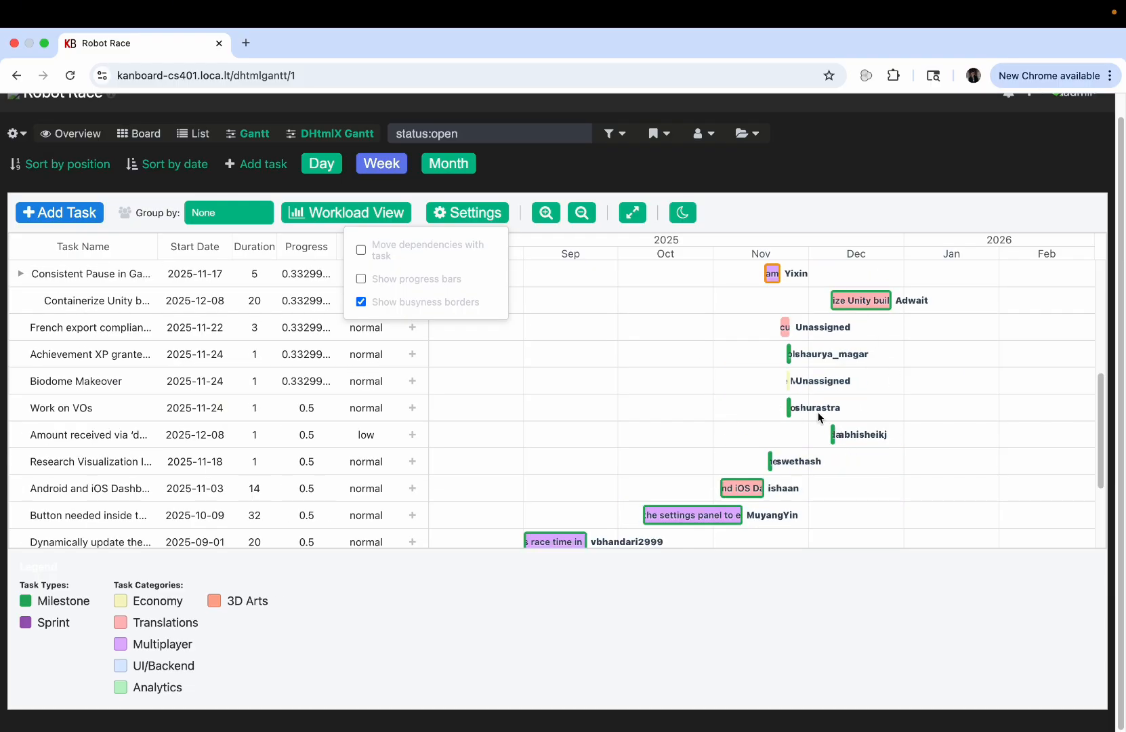
Step: Turn off the busyness borders and open the workload view
click(443, 306)
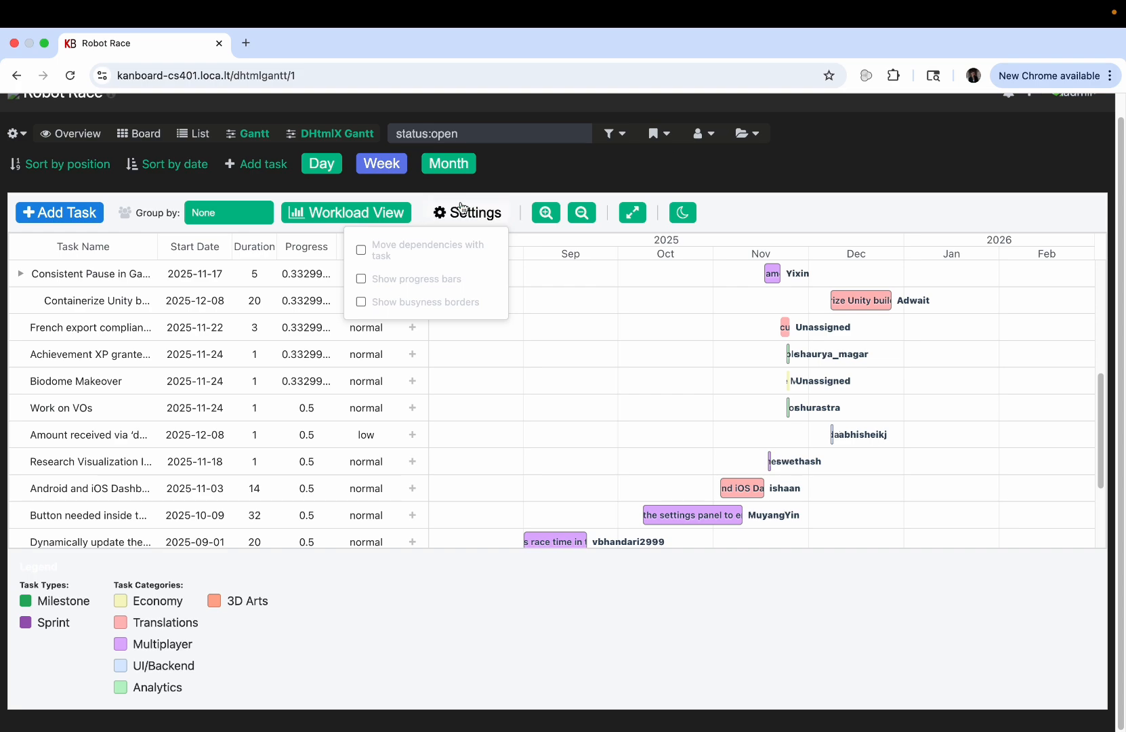
click(352, 215)
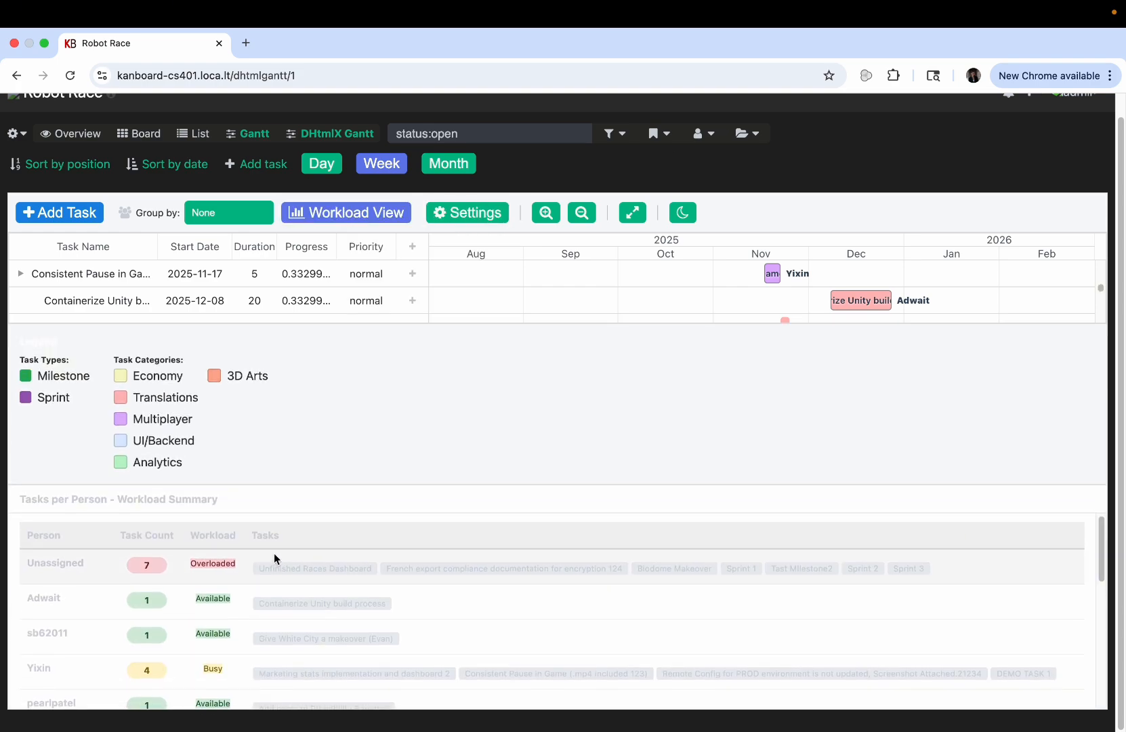
Step: Review each person's task count, workload status and tasks in the workload summary, and close the workload view
scroll(273, 558, down, 1)
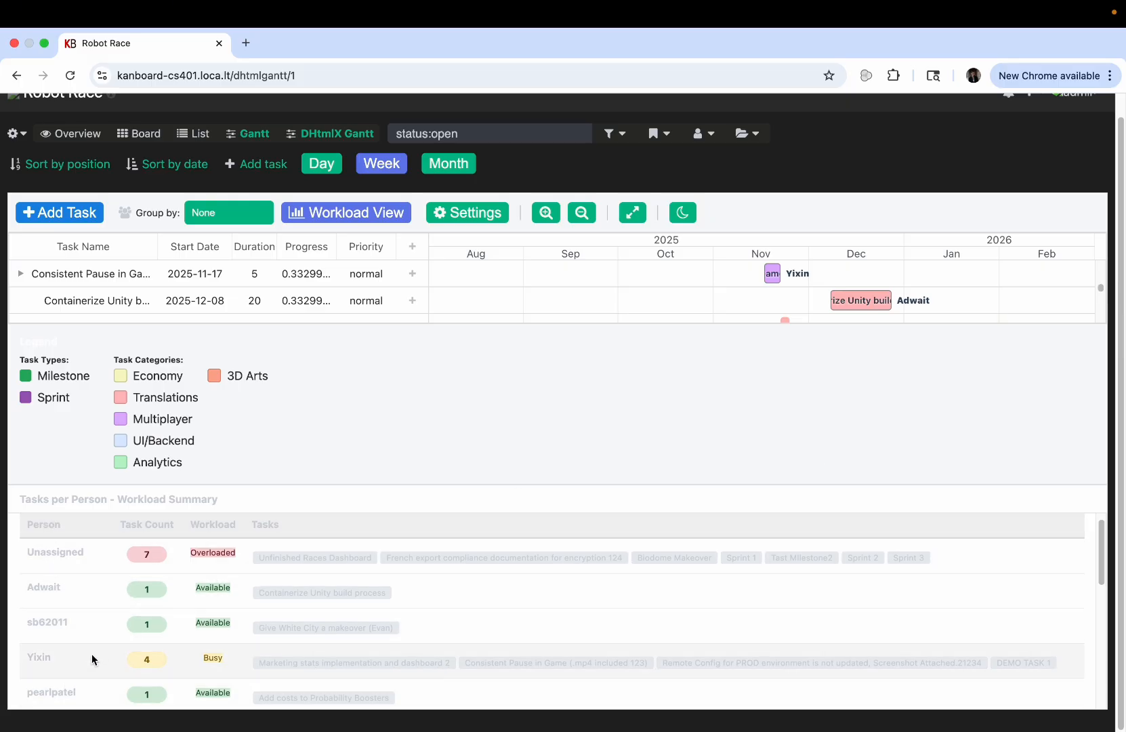
scroll(95, 649, down, 2)
scroll(129, 595, up, 3)
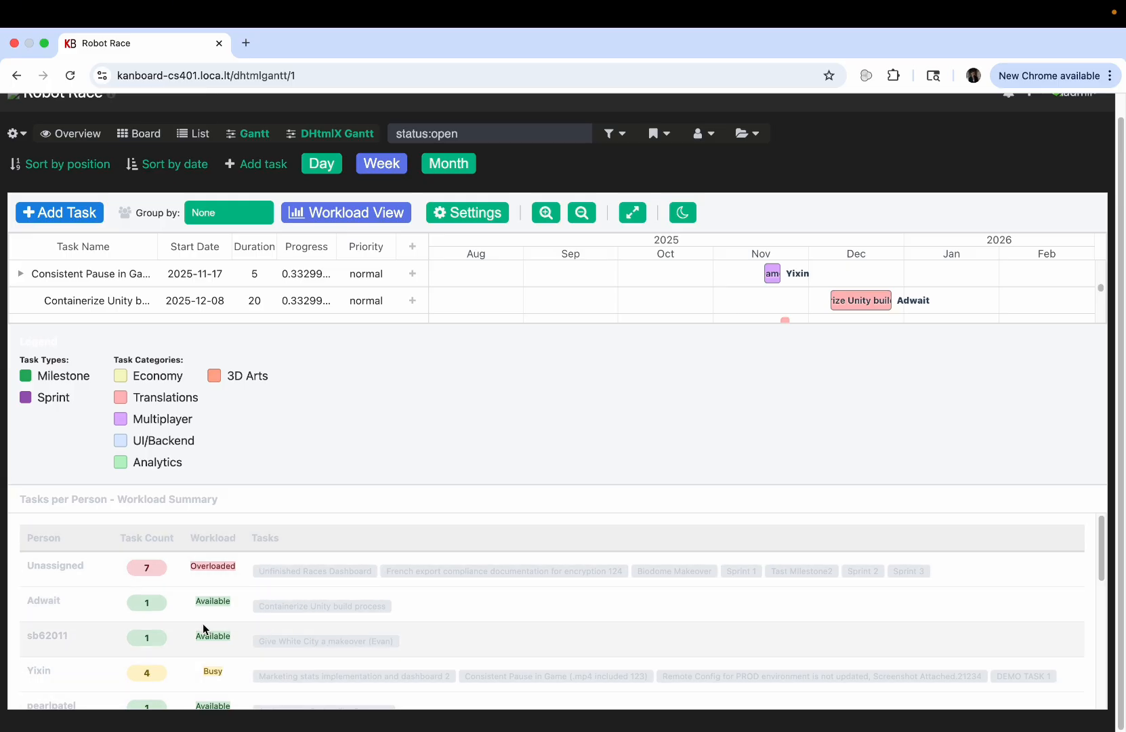
scroll(285, 582, down, 2)
scroll(295, 587, down, 8)
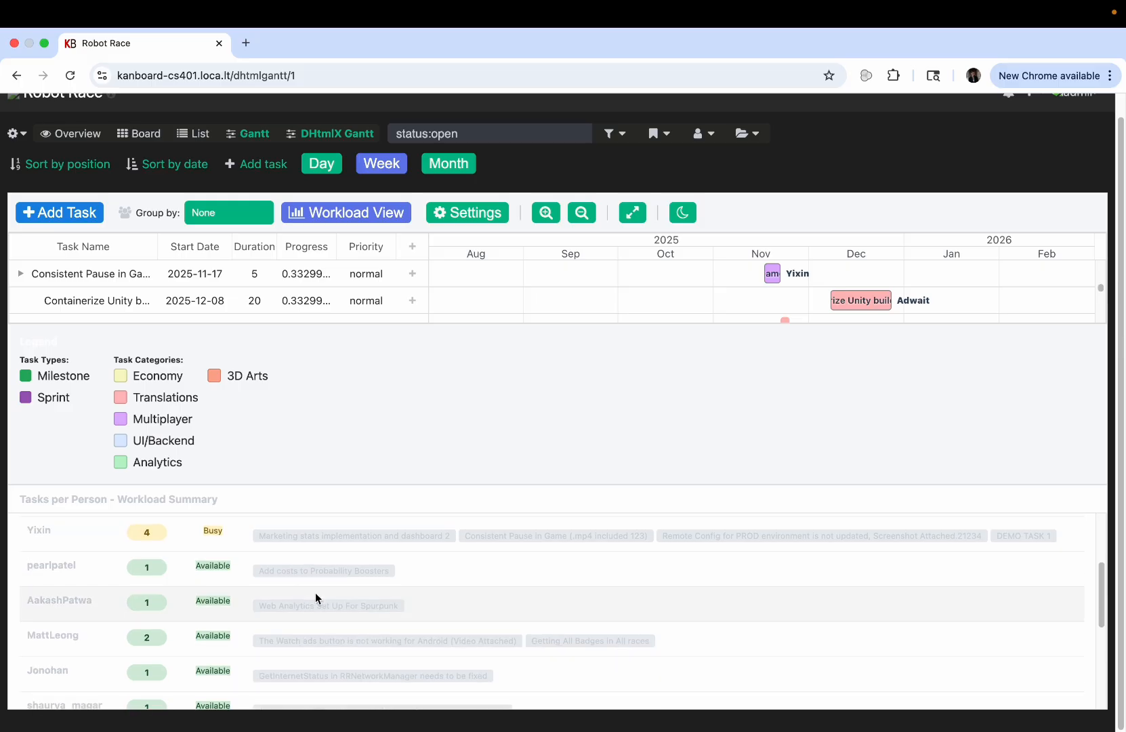
scroll(313, 596, down, 1)
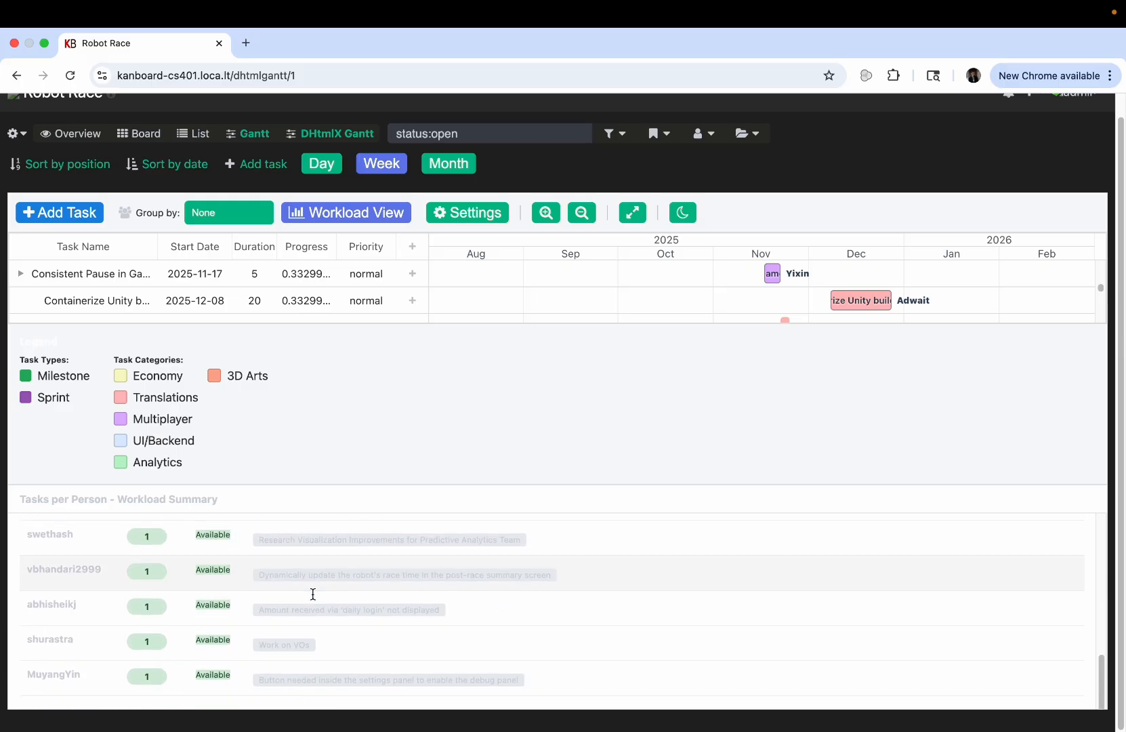
scroll(313, 594, up, 12)
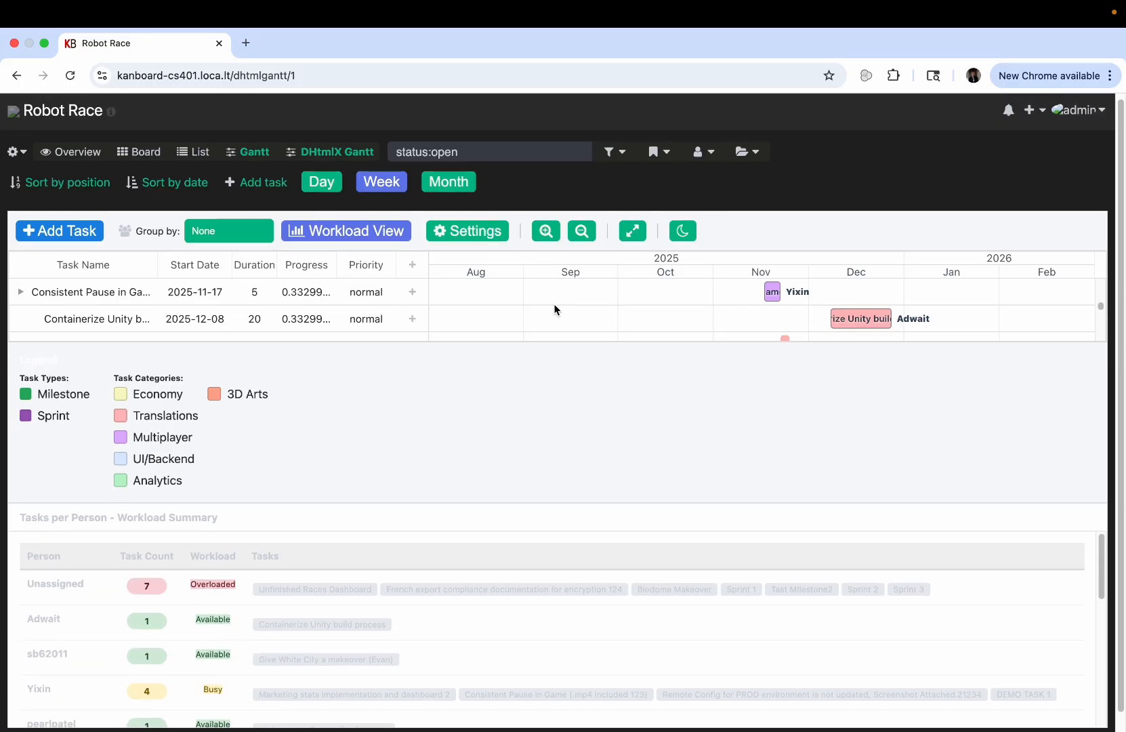
click(335, 232)
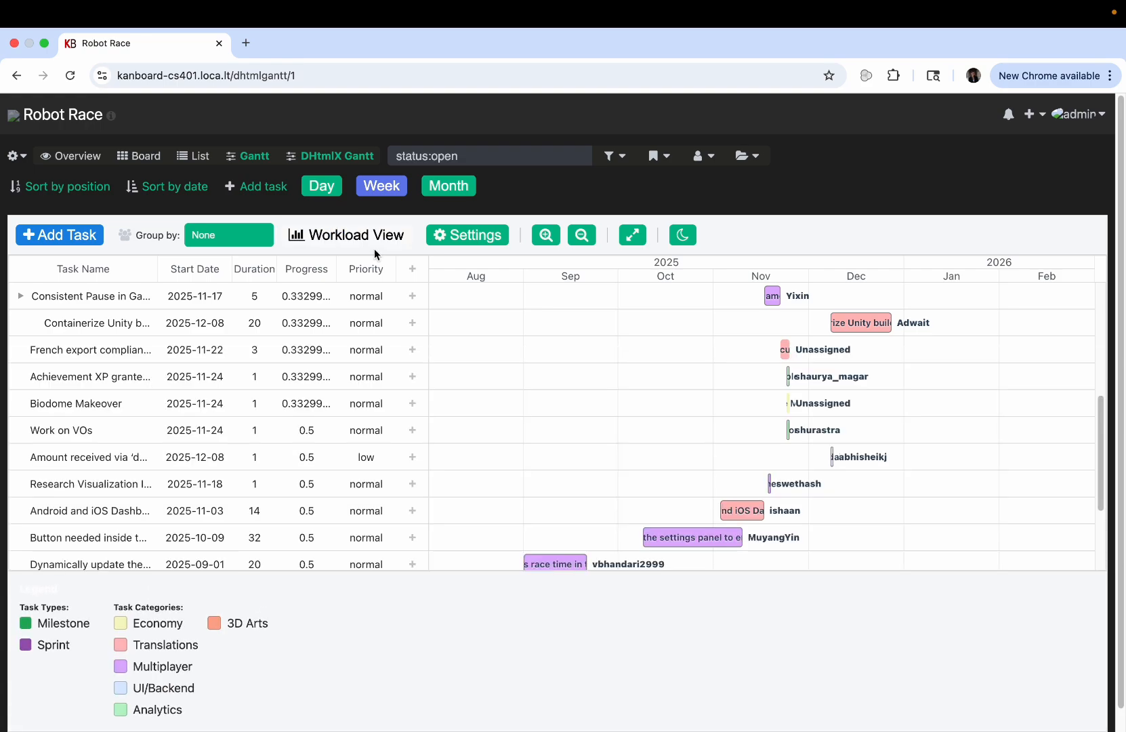
Step: Group the tasks in the Gantt chart by Assignee
scroll(486, 448, down, 2)
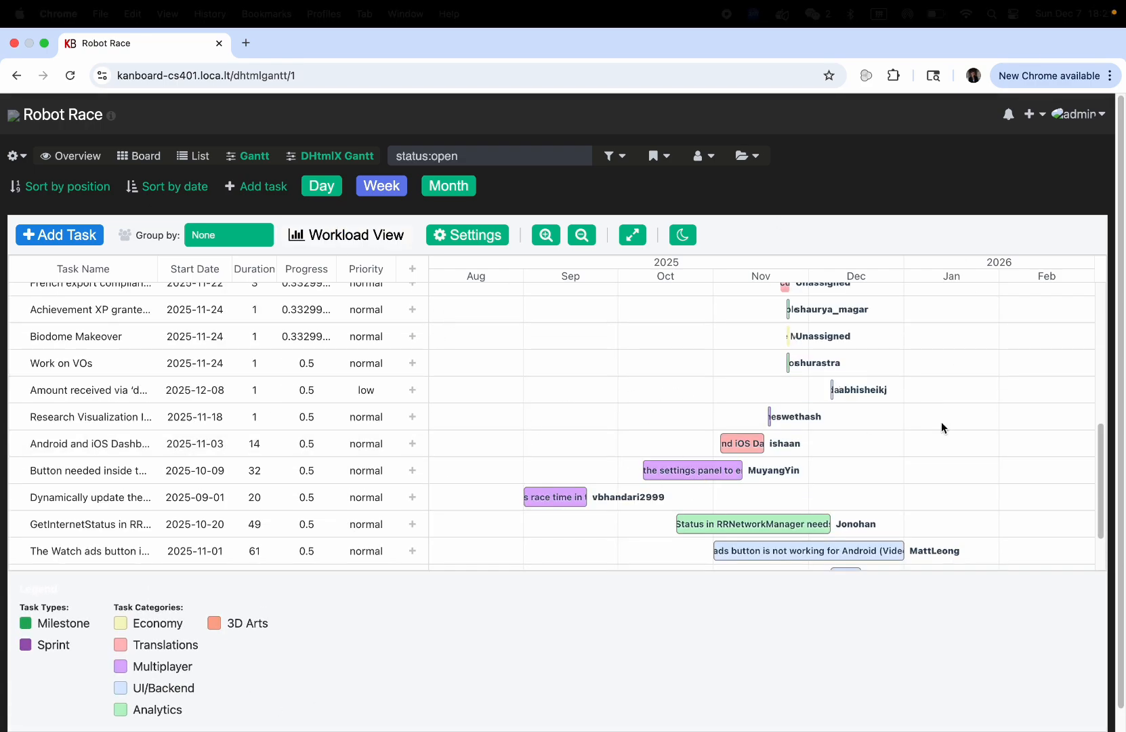
scroll(882, 440, up, 4)
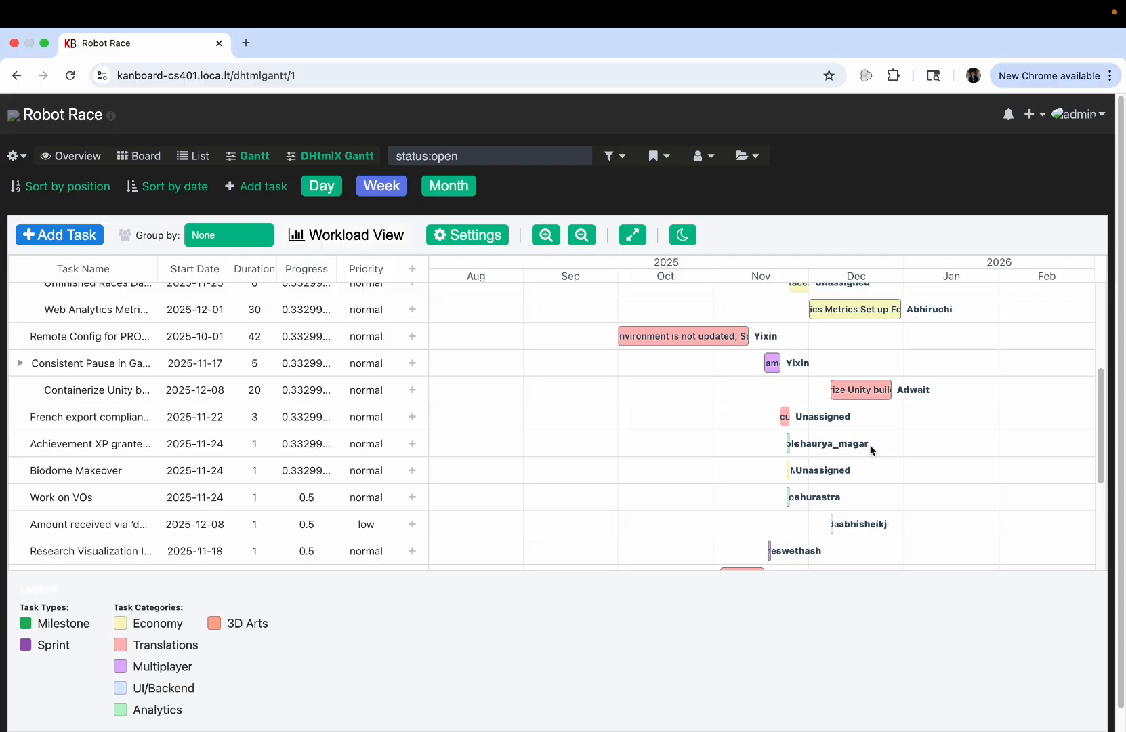
scroll(721, 438, down, 7)
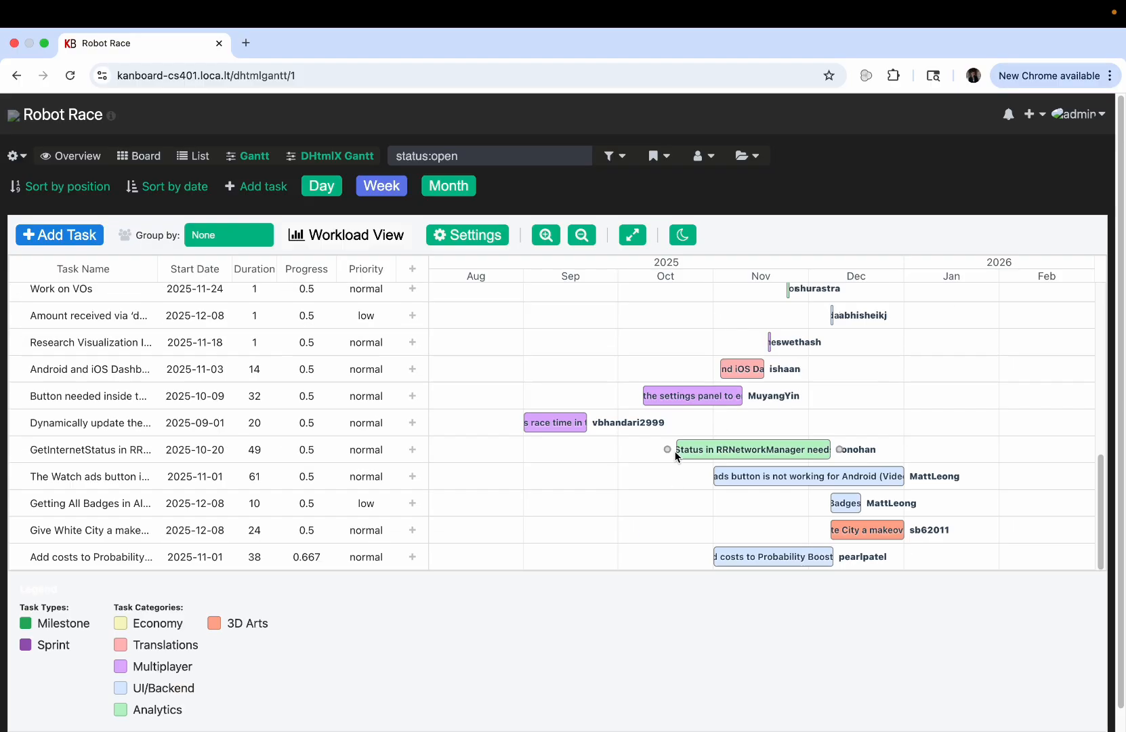
click(234, 217)
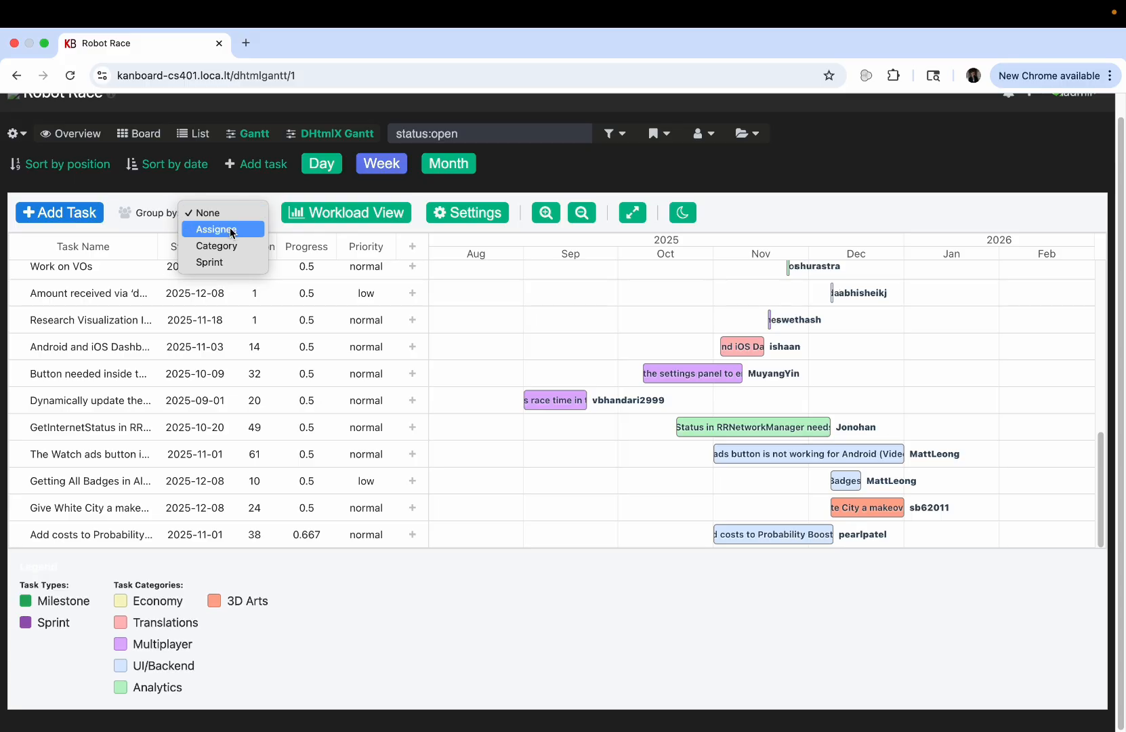
click(230, 231)
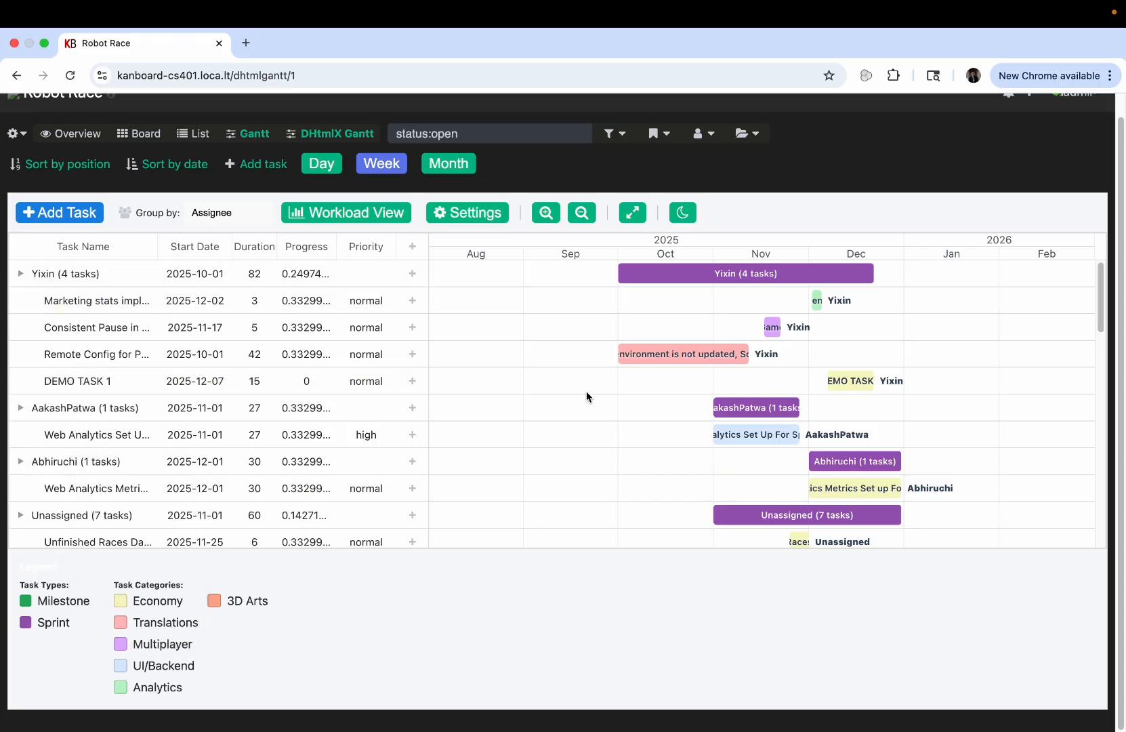
Step: Look through the assignee groups and collapse the ones holding the Research Visualization and Containerize Unity build process tasks
scroll(148, 410, down, 1)
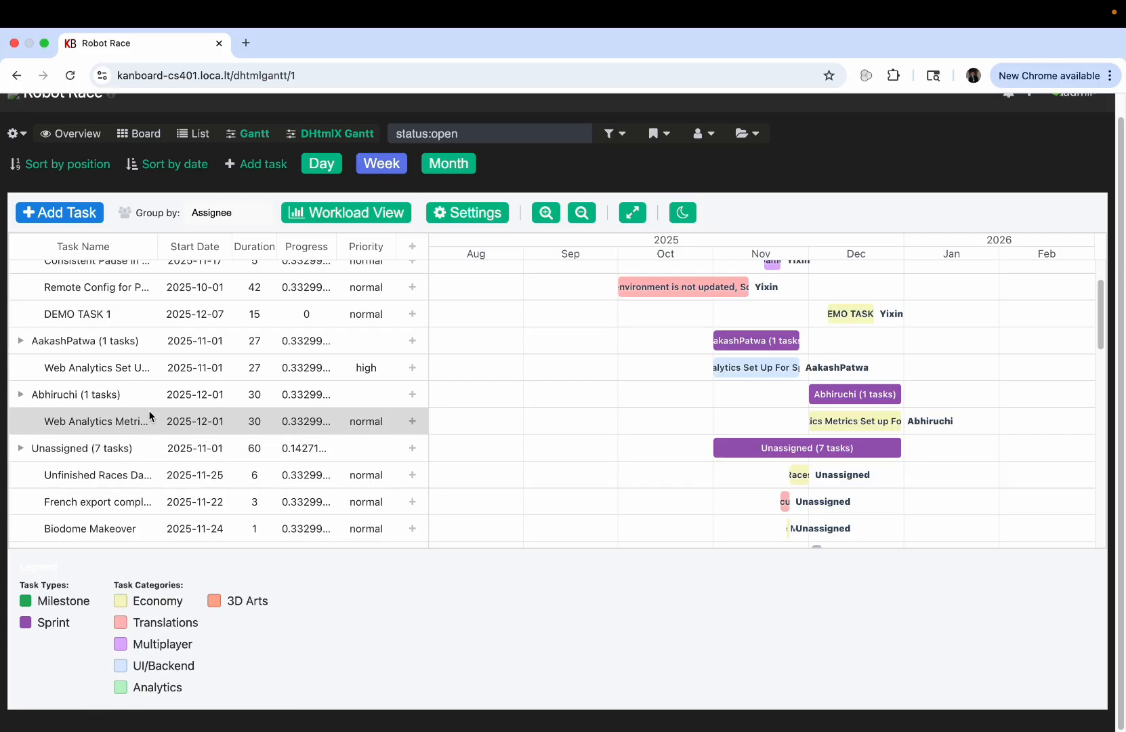
scroll(168, 379, down, 2)
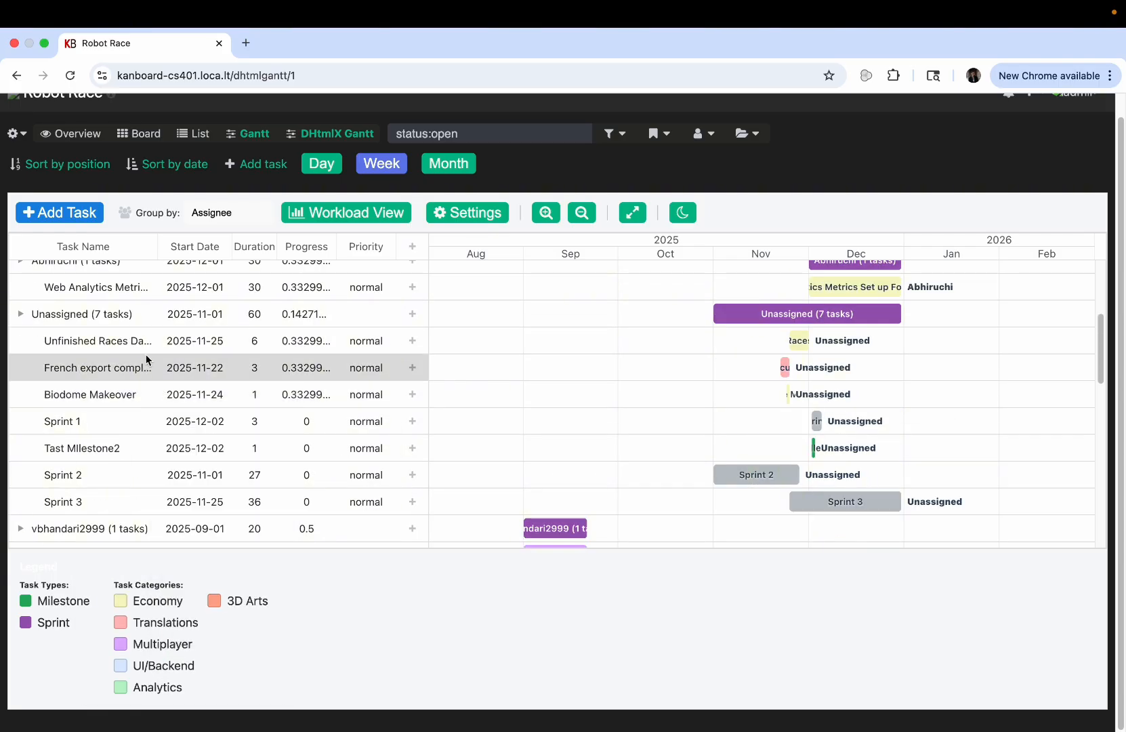
scroll(152, 356, down, 2)
scroll(138, 327, up, 4)
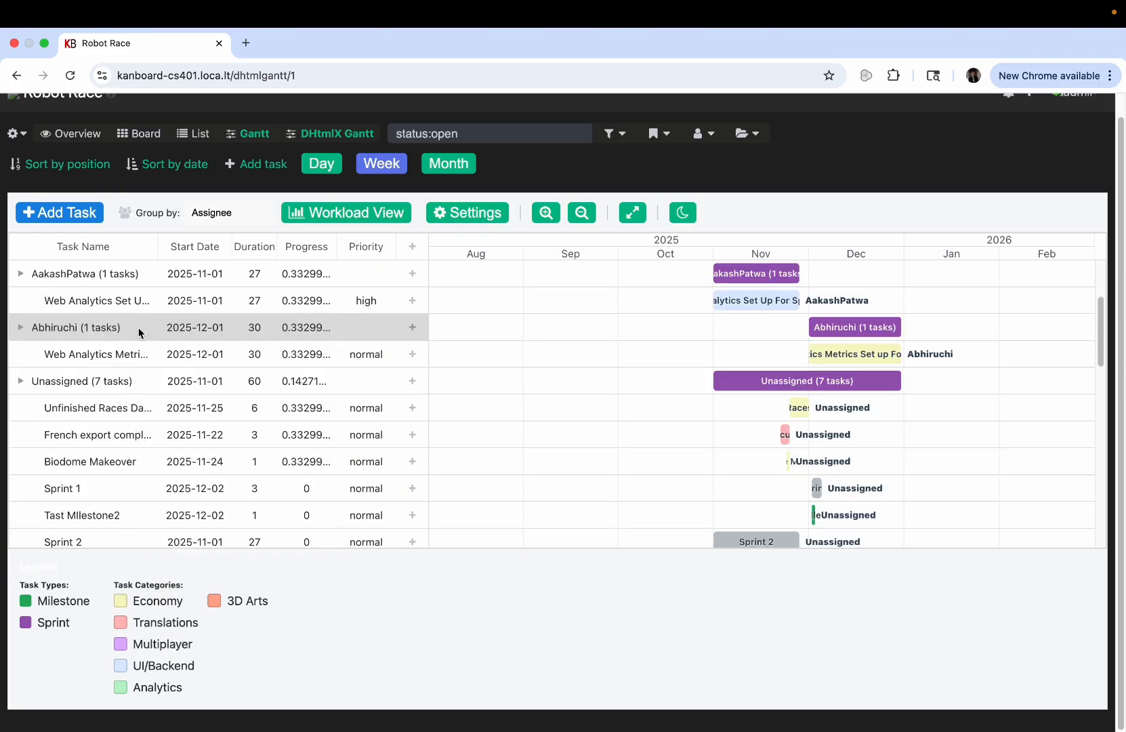
scroll(140, 333, down, 4)
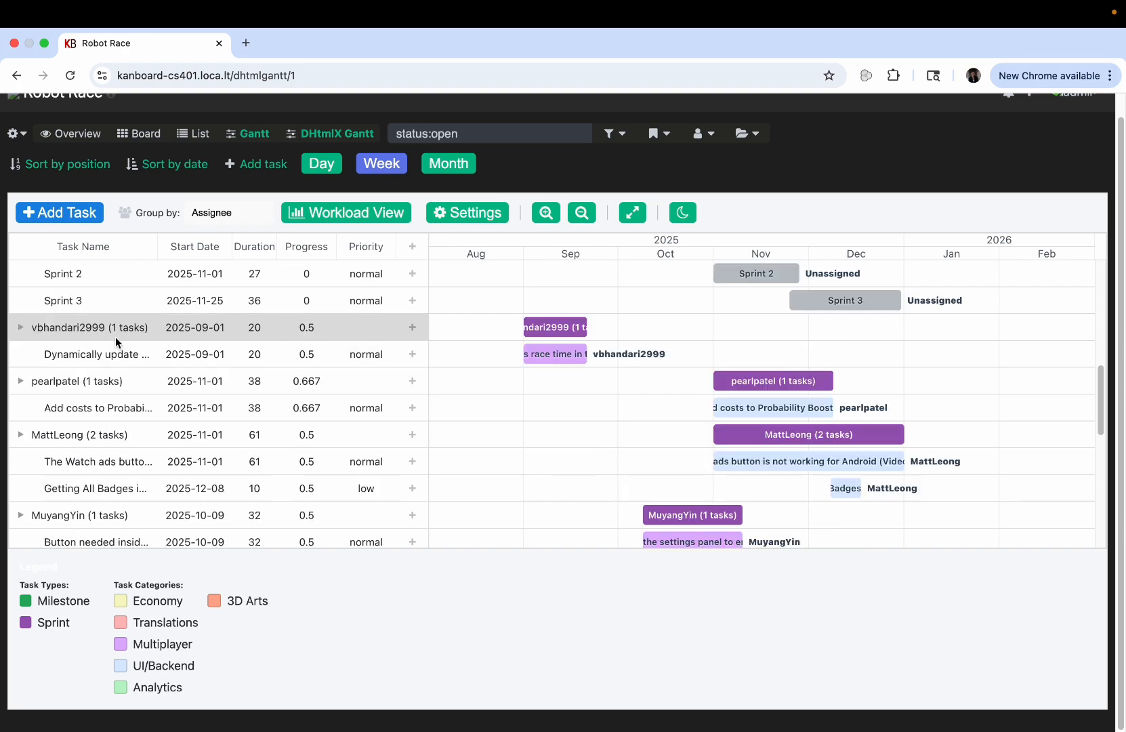
scroll(110, 492, down, 6)
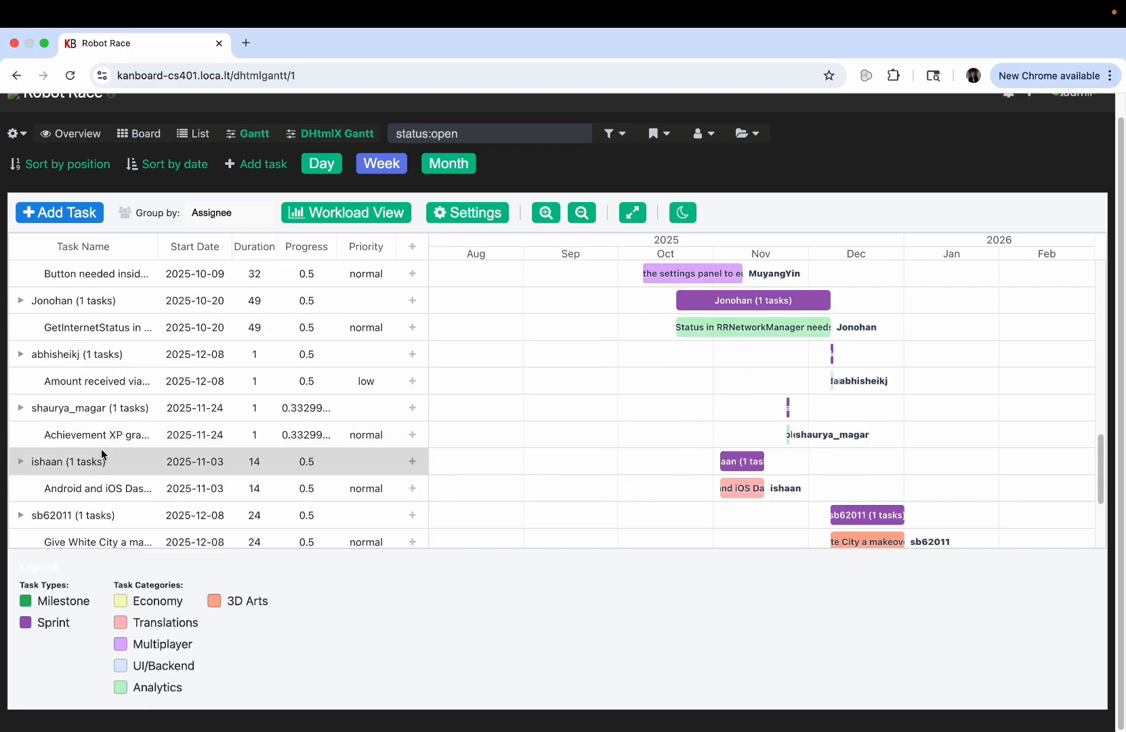
click(25, 436)
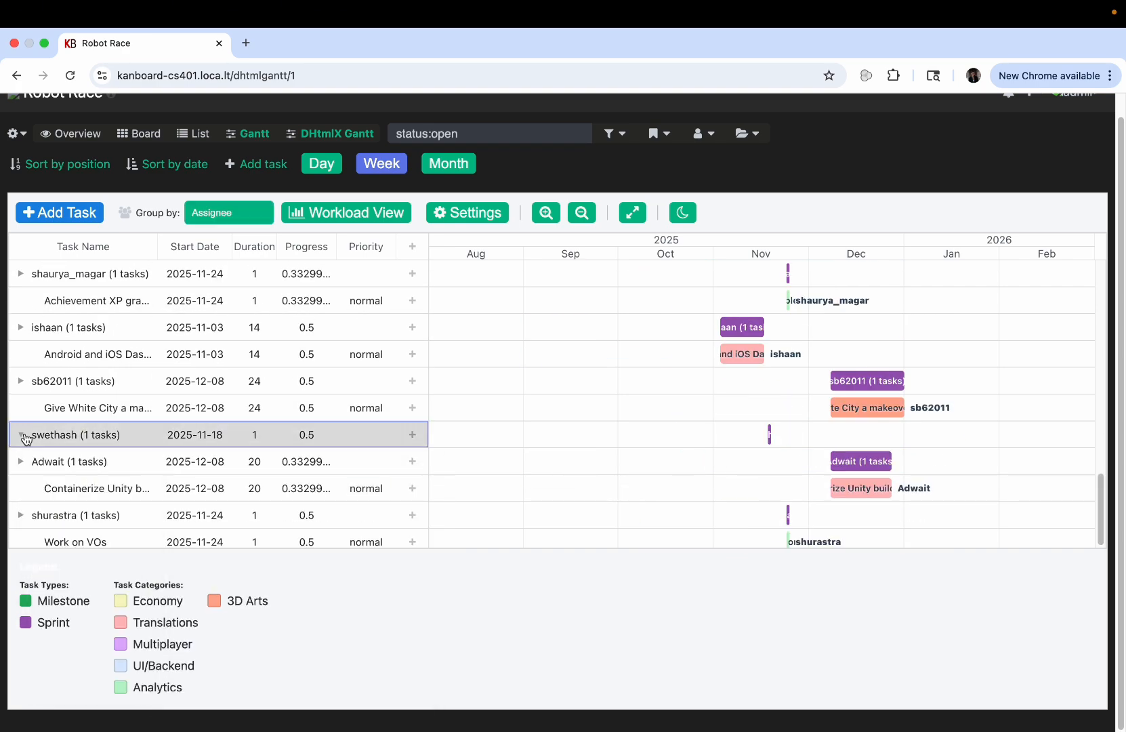
click(24, 436)
click(25, 435)
click(22, 462)
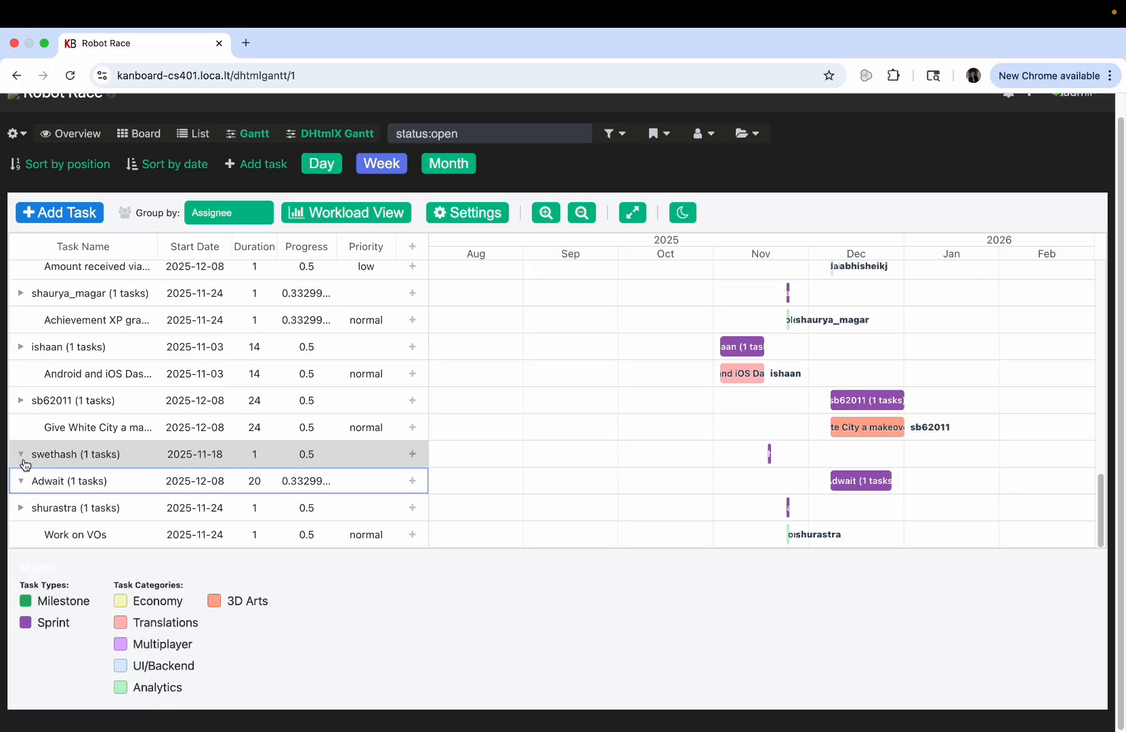
Step: Change the task grouping of the chart to Category
scroll(209, 346, up, 10)
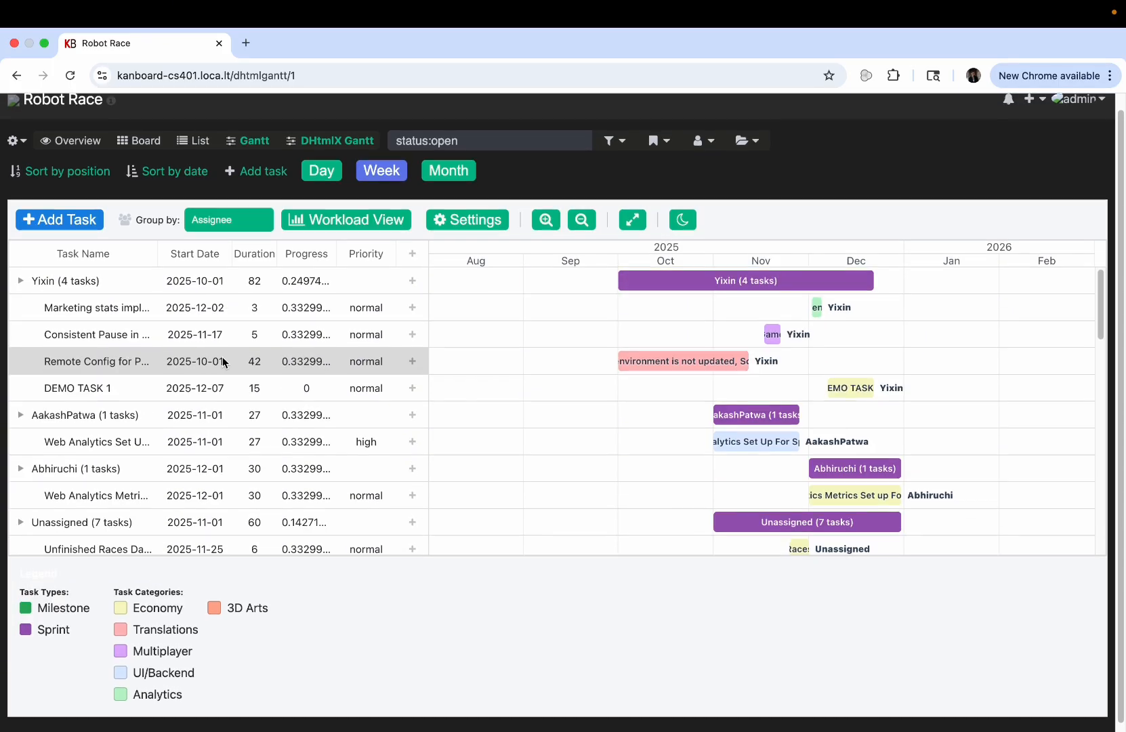
click(223, 237)
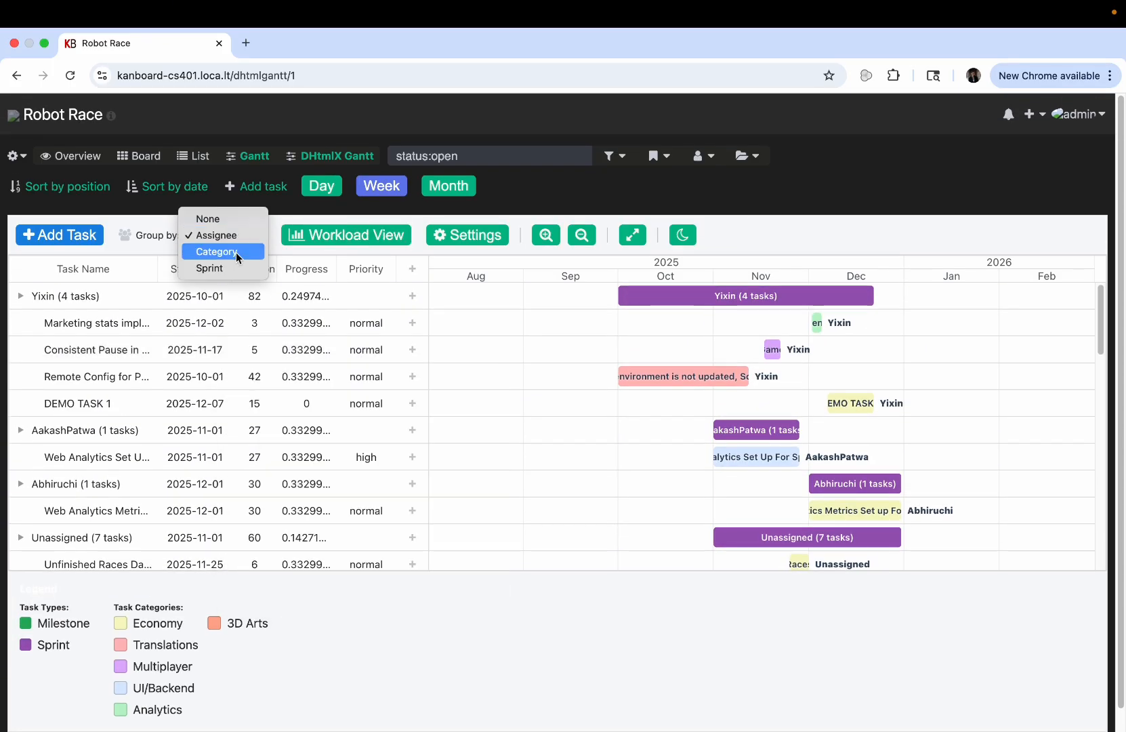
click(235, 251)
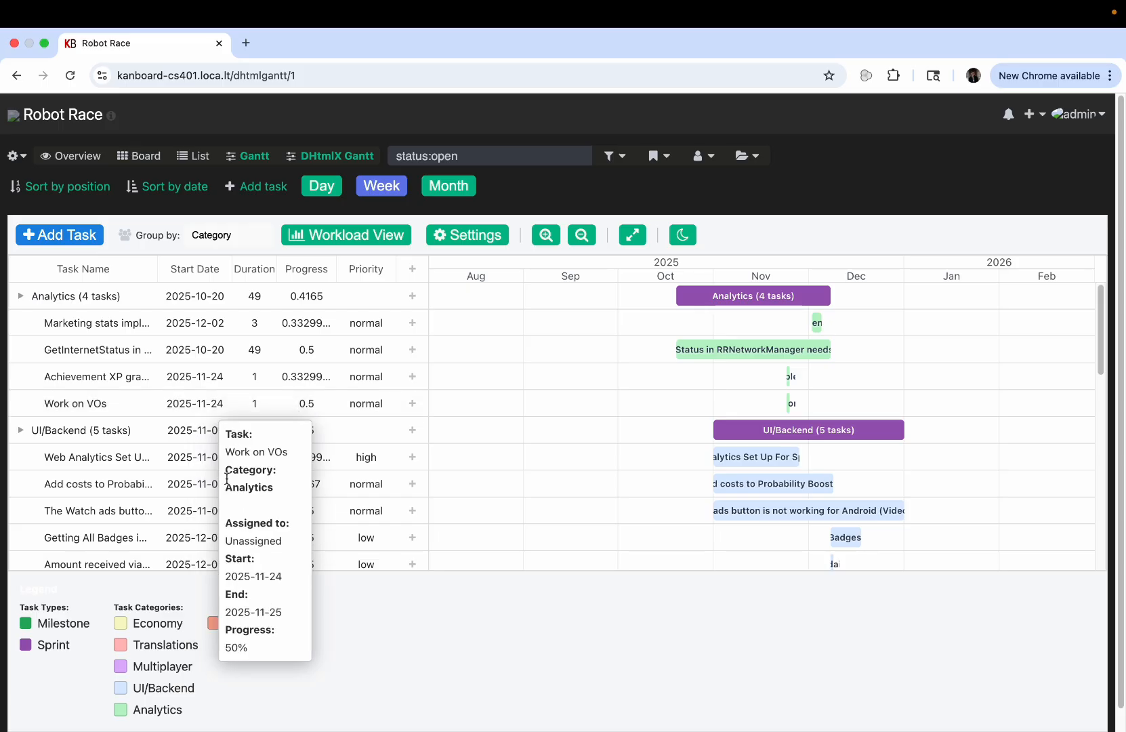
Step: Look through the category groups from Analytics to Ungrouped, checking the tasks and bar colours in each
scroll(190, 447, up, 5)
scroll(172, 444, down, 3)
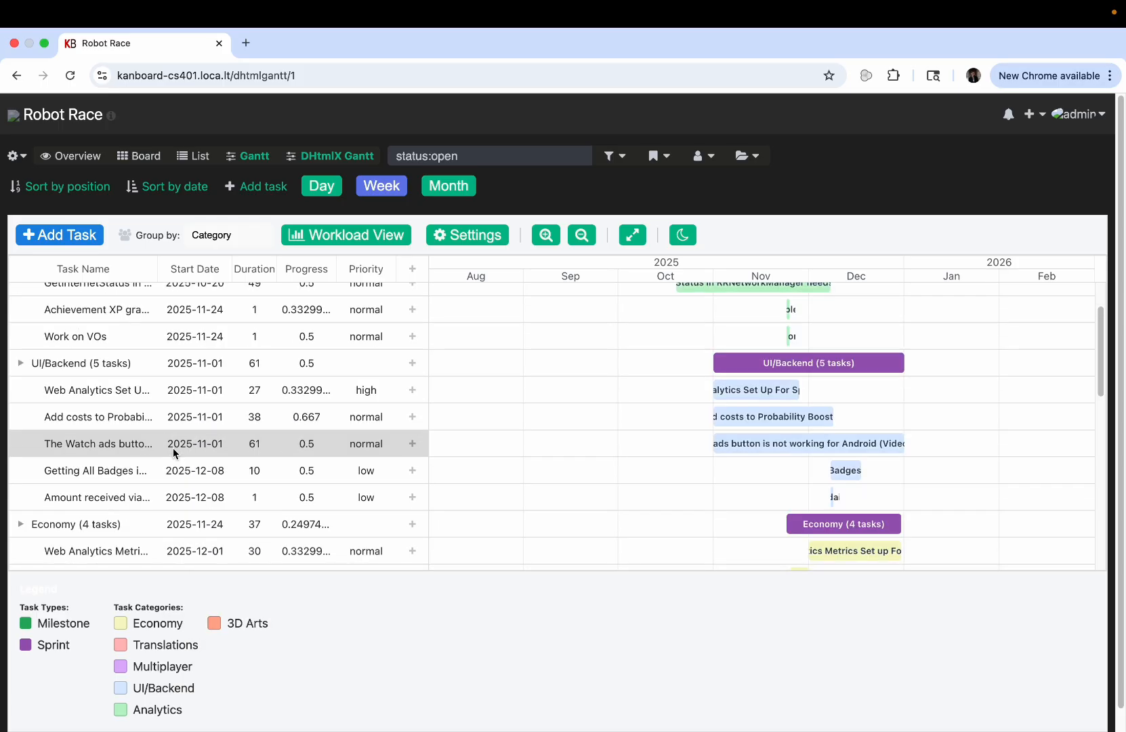
scroll(203, 426, down, 2)
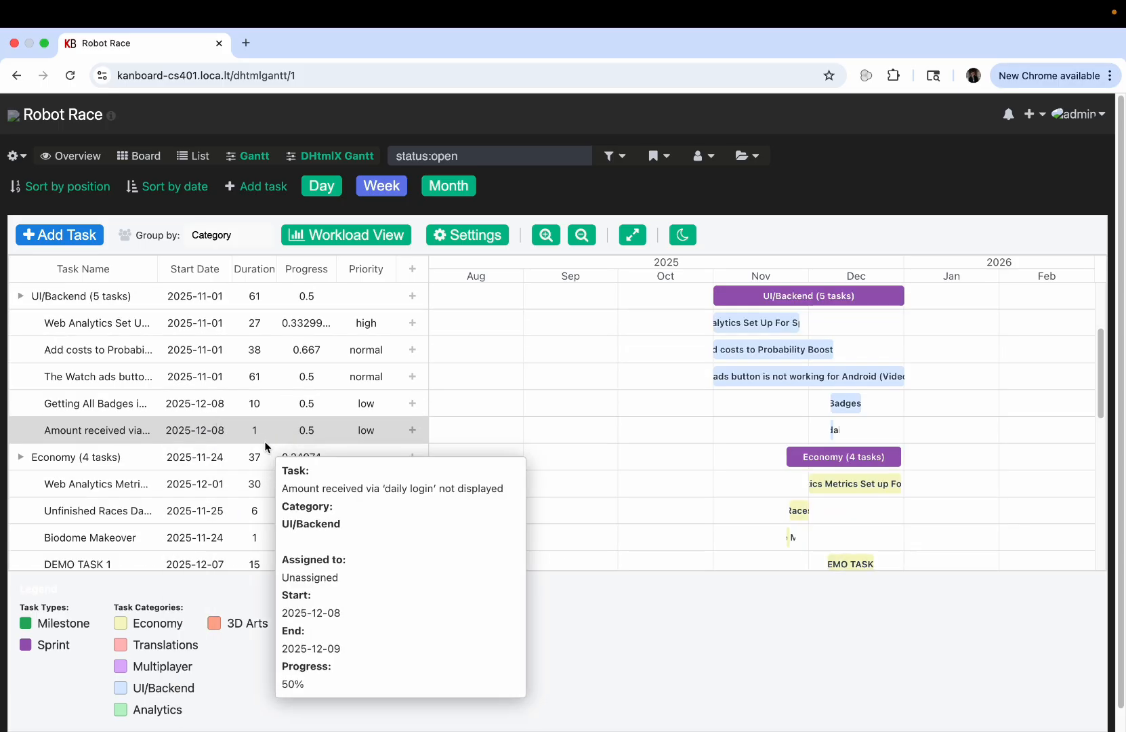
scroll(223, 454, down, 2)
scroll(219, 458, down, 2)
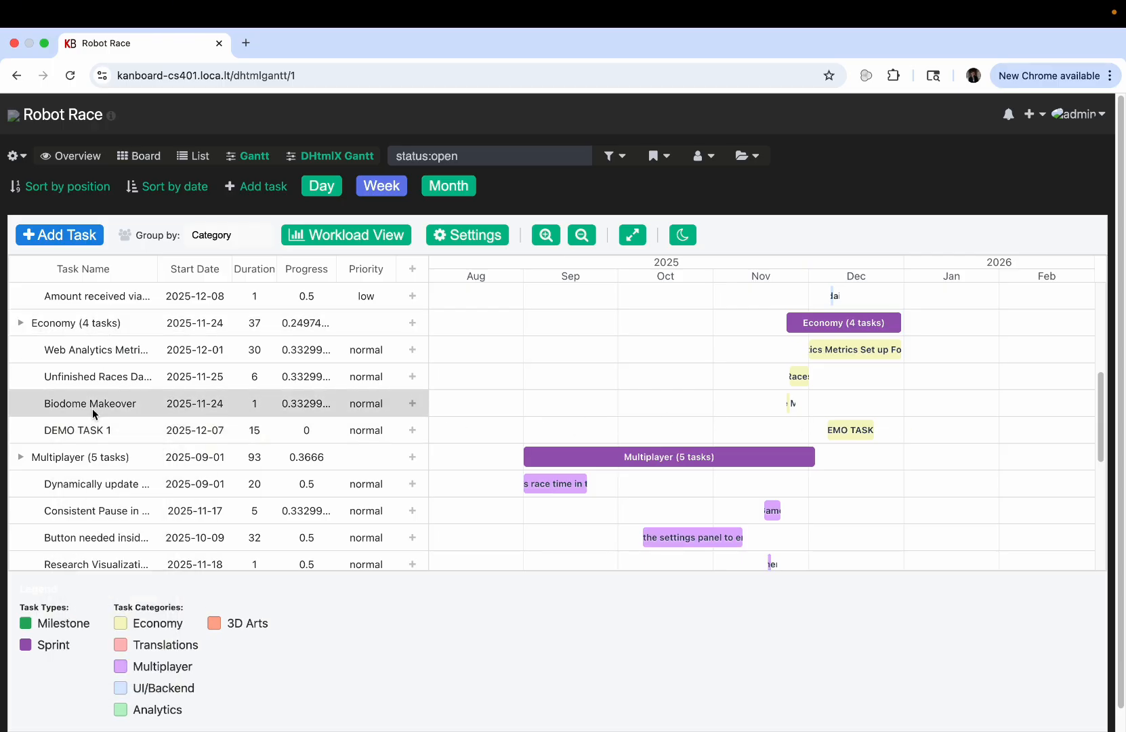
scroll(103, 465, down, 4)
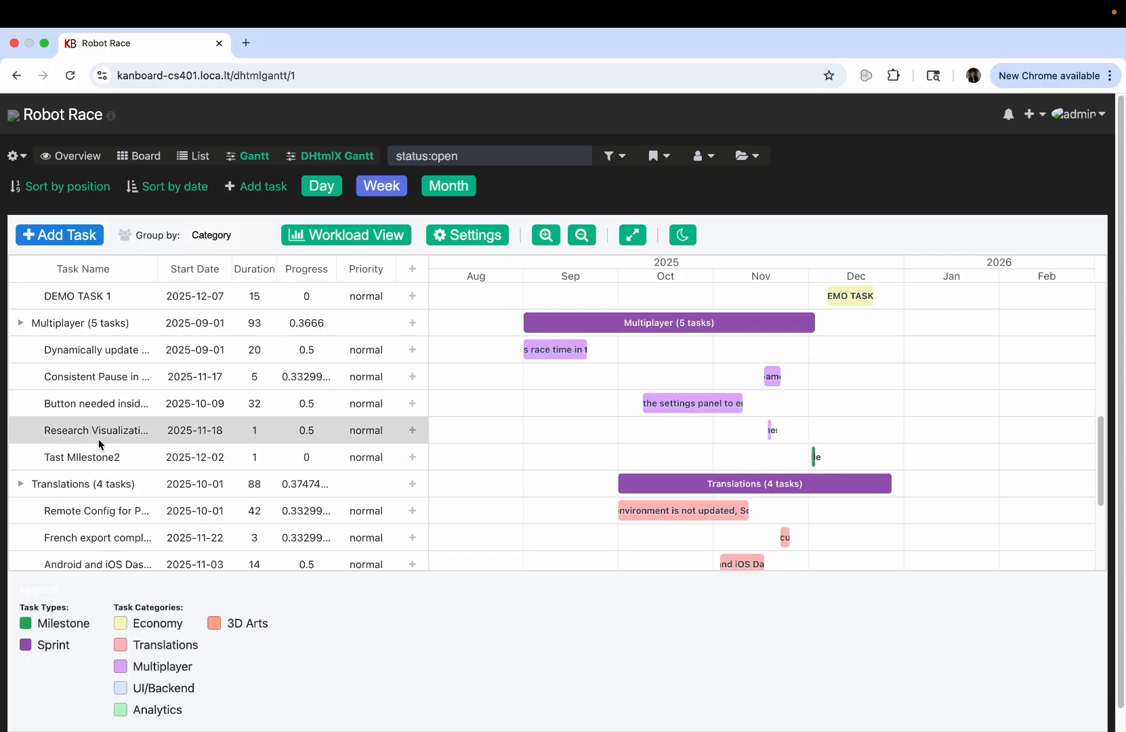
scroll(125, 468, down, 5)
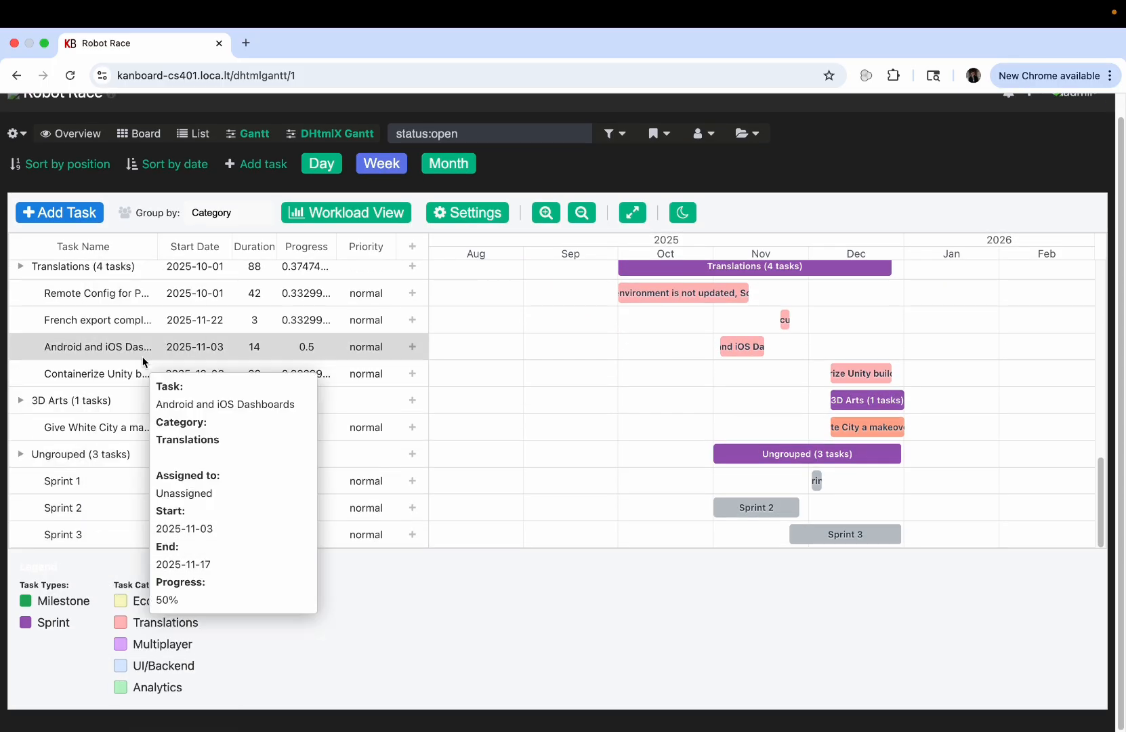
mouse_move(231, 371)
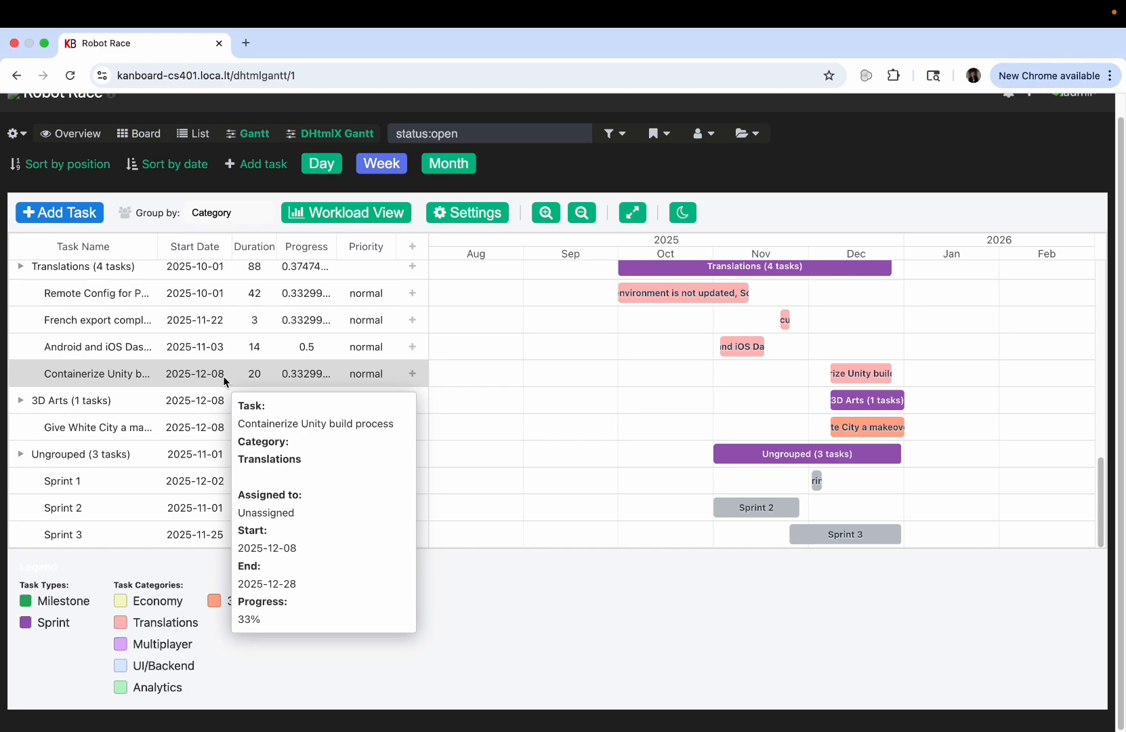
scroll(224, 378, up, 6)
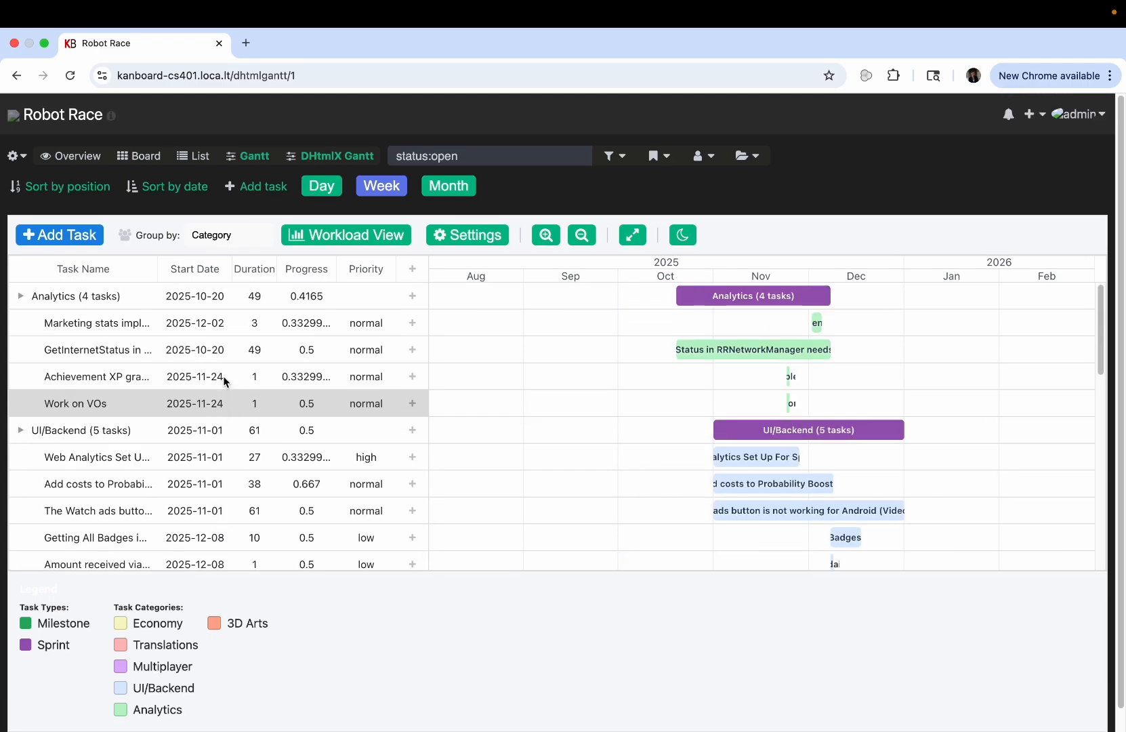
Step: Group the Gantt chart tasks by Sprint and look through the tasks listed under each sprint
click(220, 237)
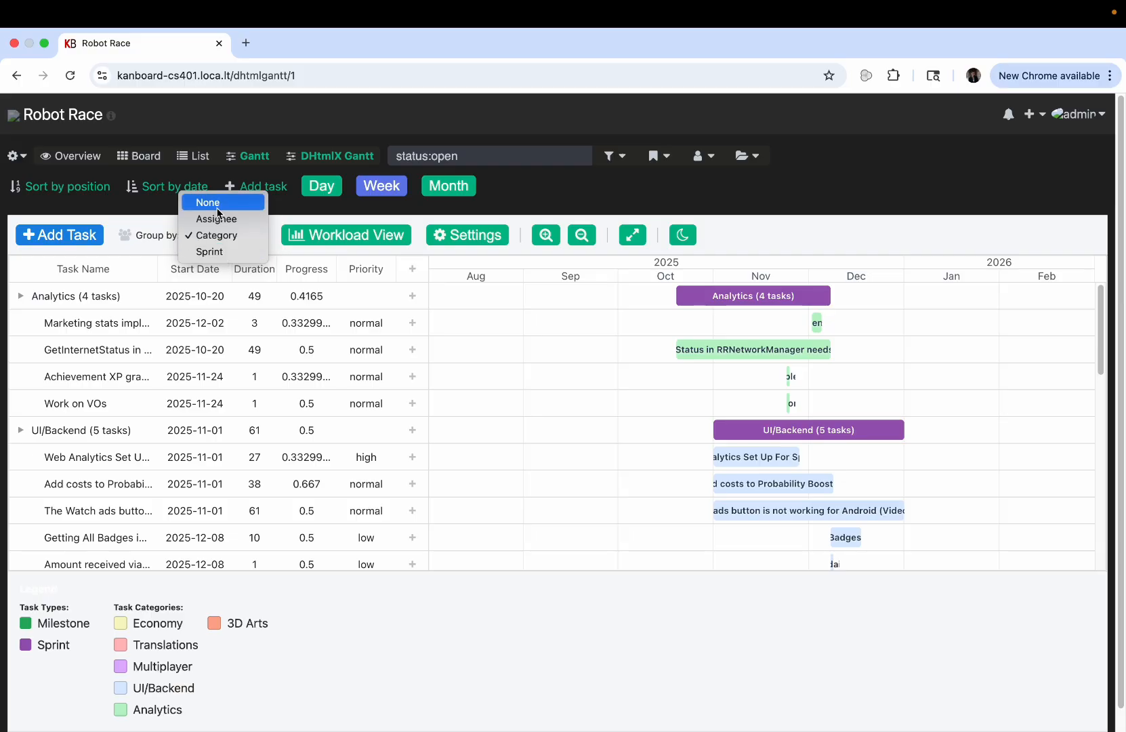
click(211, 252)
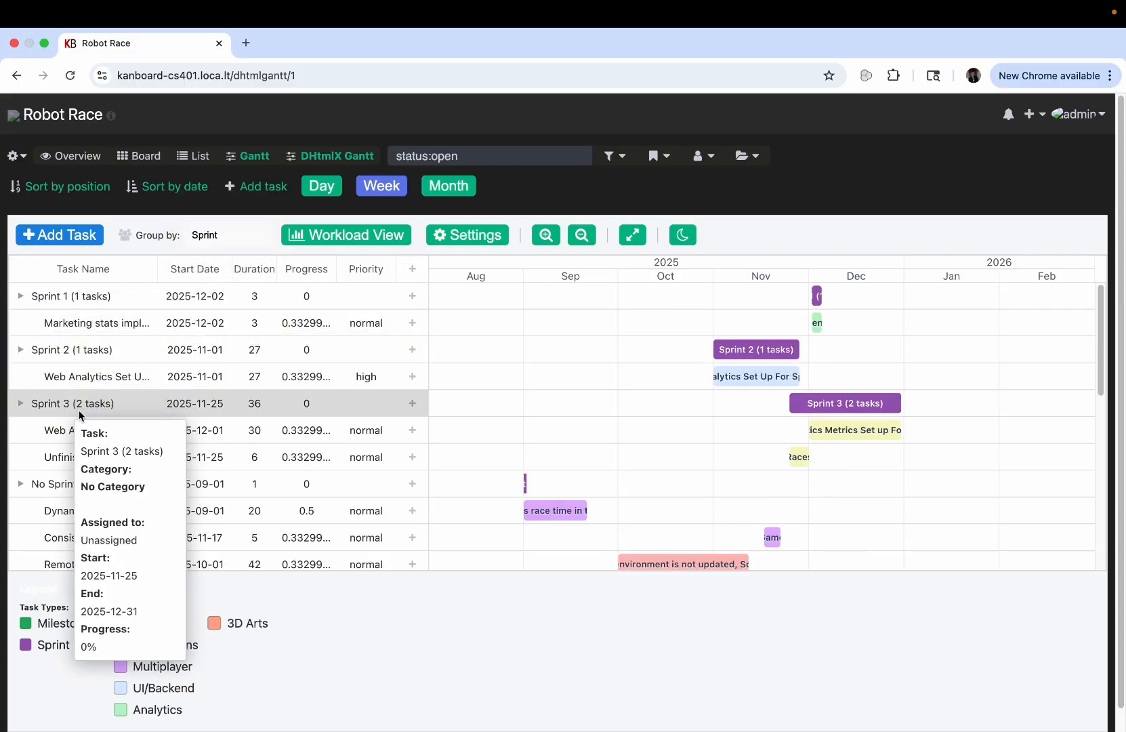
scroll(121, 447, down, 4)
scroll(159, 393, down, 2)
scroll(159, 425, down, 2)
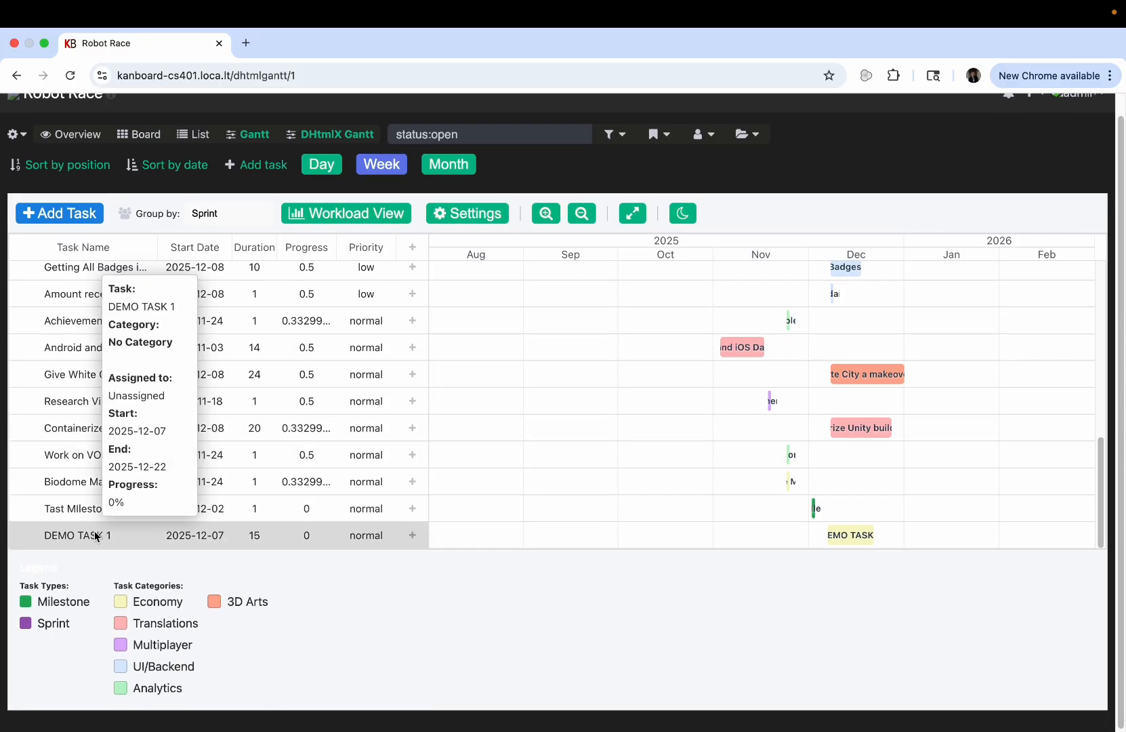
scroll(95, 535, up, 10)
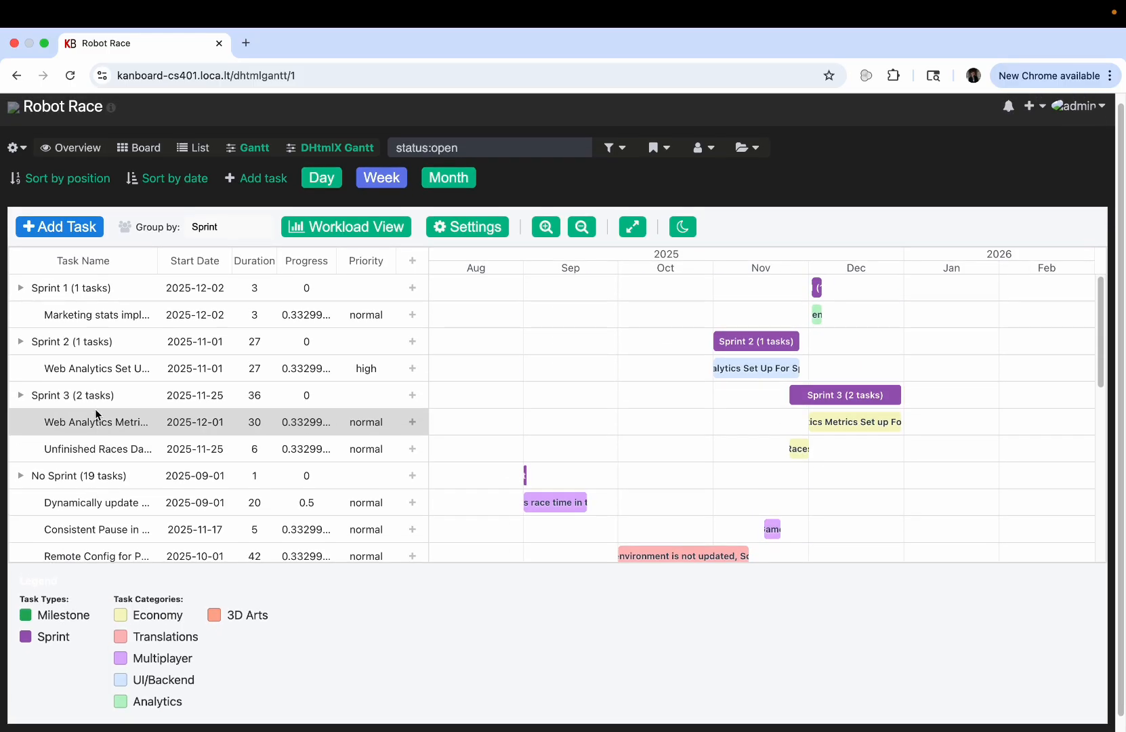
Step: Collapse the Sprint 1, Sprint 2, Sprint 3 and No Sprint groups and expand them again
click(21, 296)
click(21, 322)
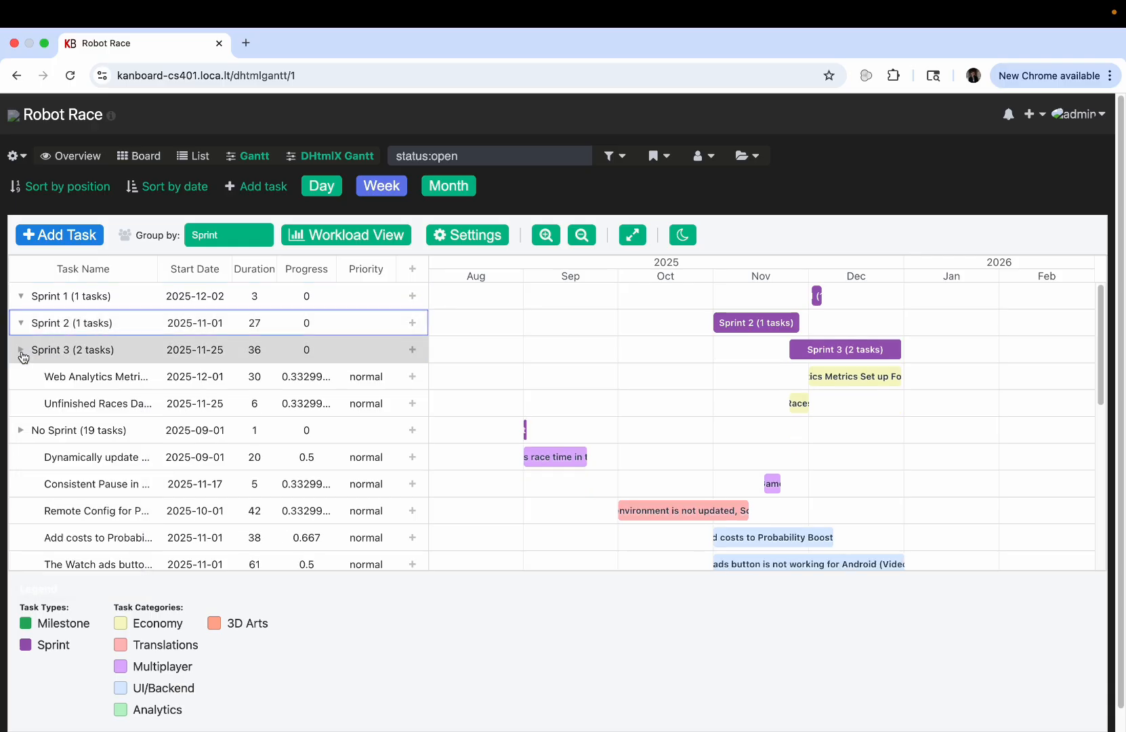
click(22, 350)
click(21, 378)
click(21, 378)
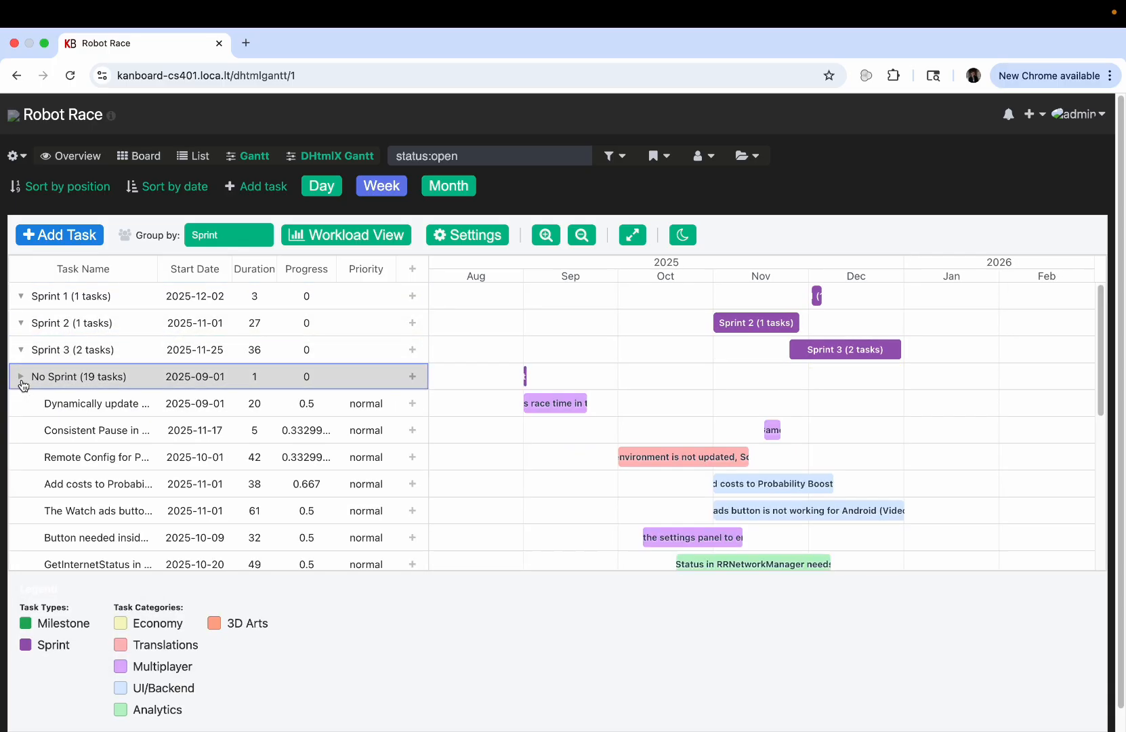
click(22, 349)
click(21, 322)
click(21, 296)
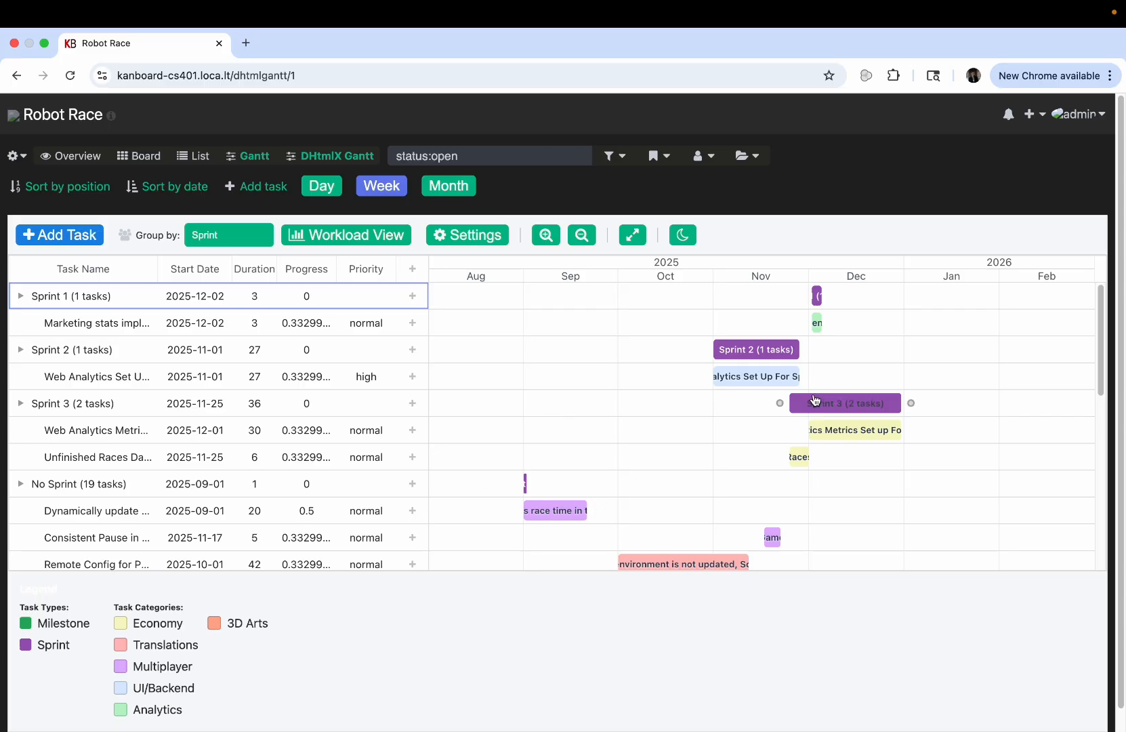
Step: Examine the sprint-grouped task list and compare the bar colours with the legend's task types and categories
scroll(318, 447, down, 10)
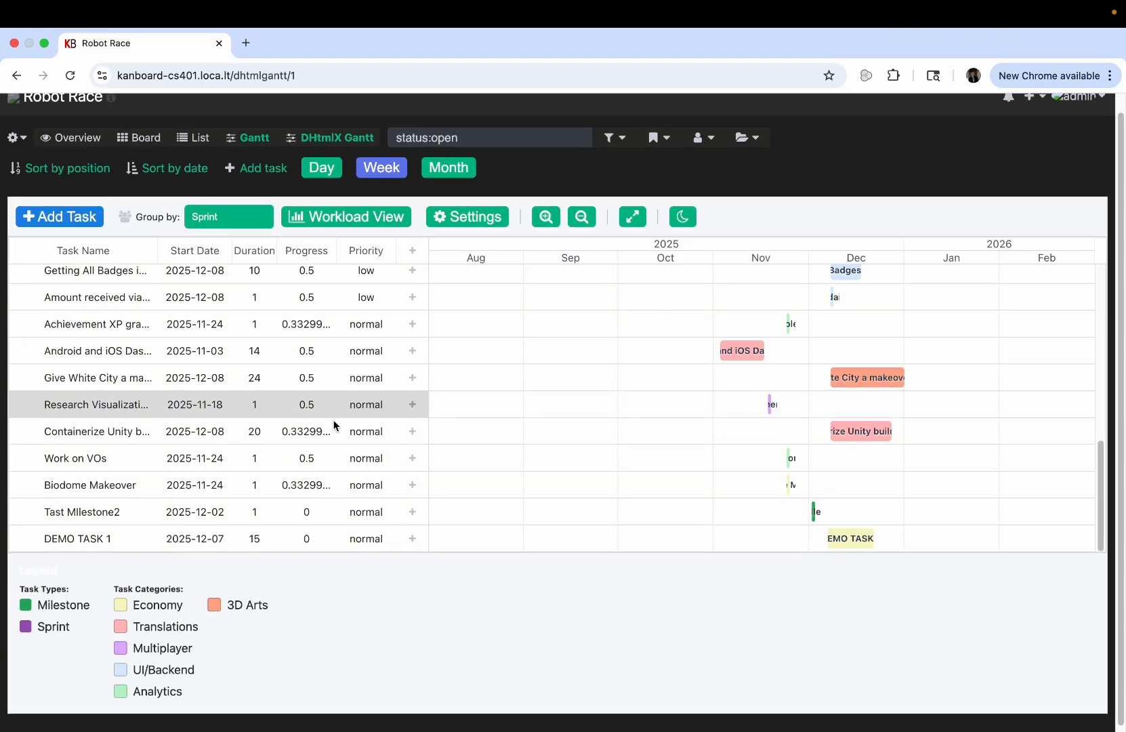
scroll(897, 427, up, 10)
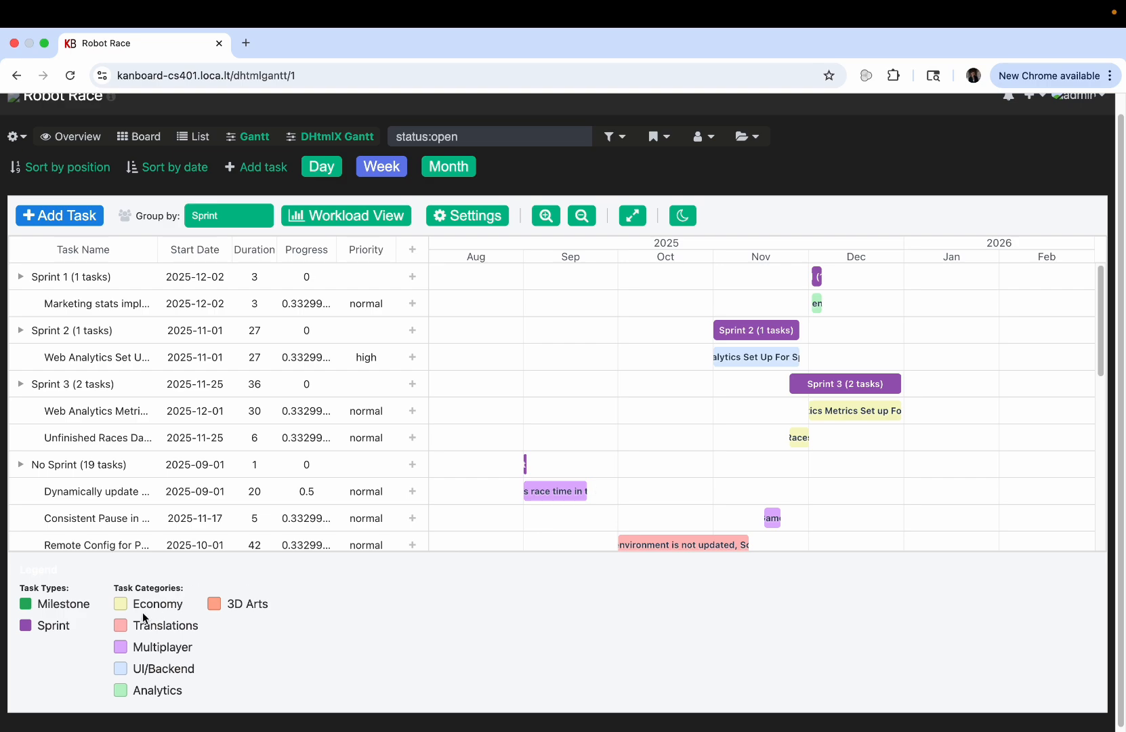
scroll(614, 495, down, 2)
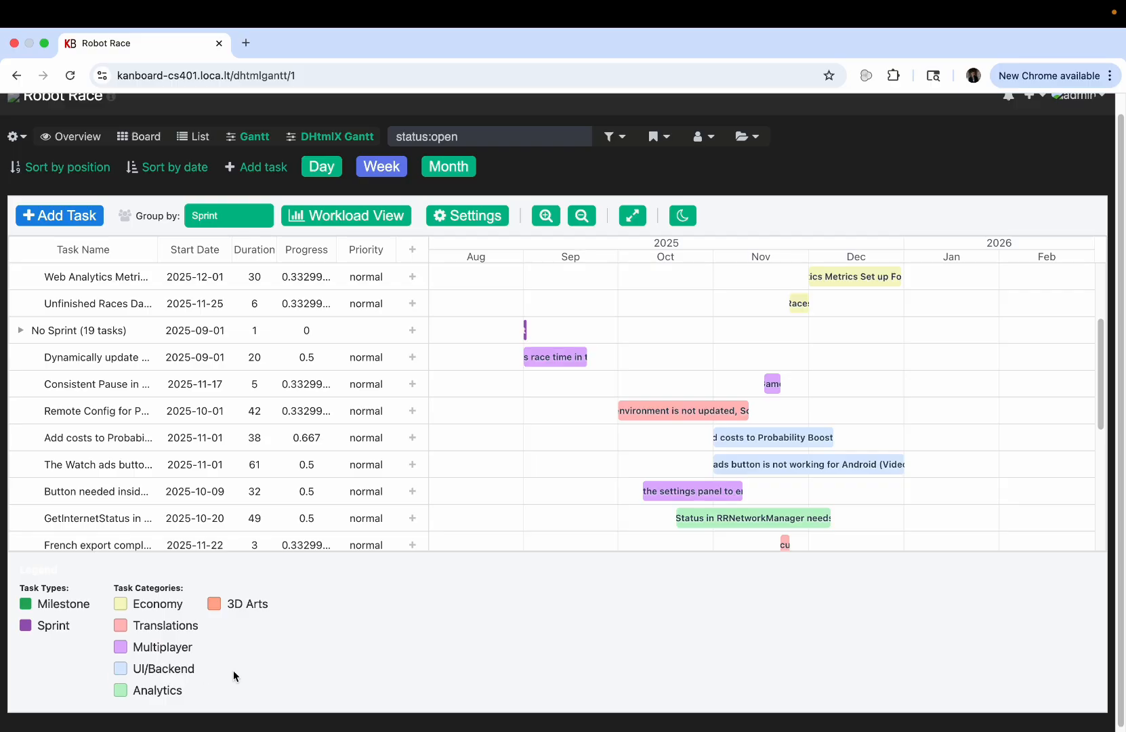
scroll(646, 374, down, 5)
scroll(637, 393, up, 10)
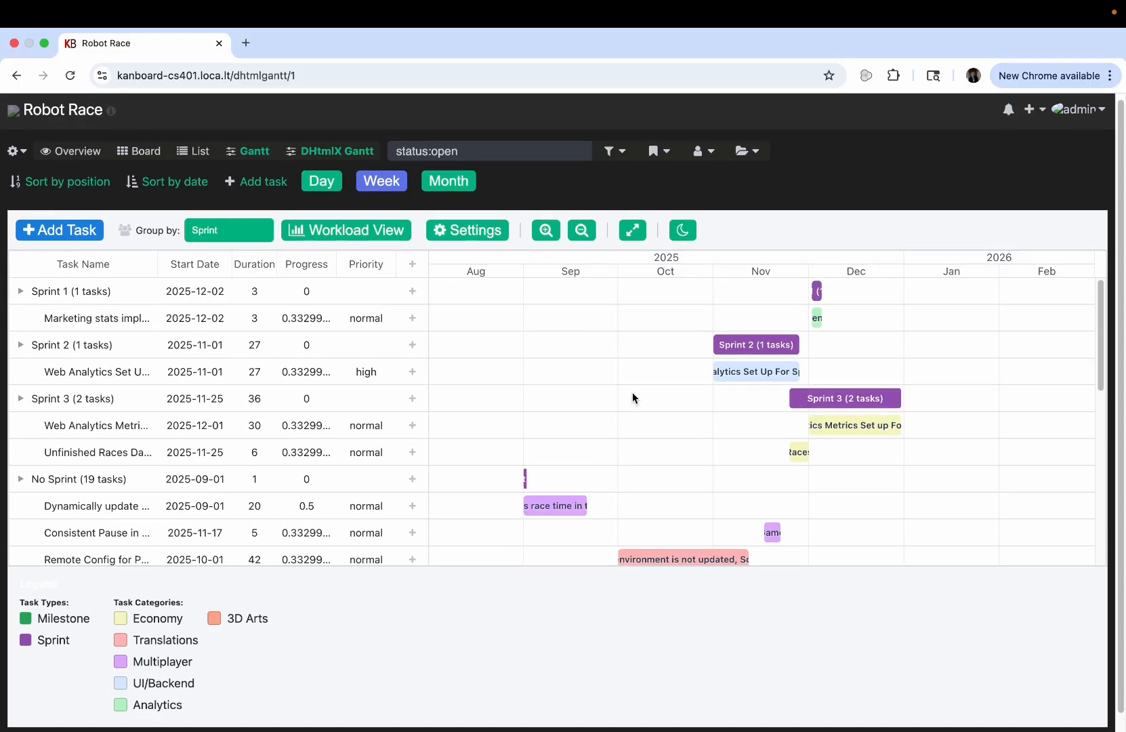
scroll(610, 424, down, 10)
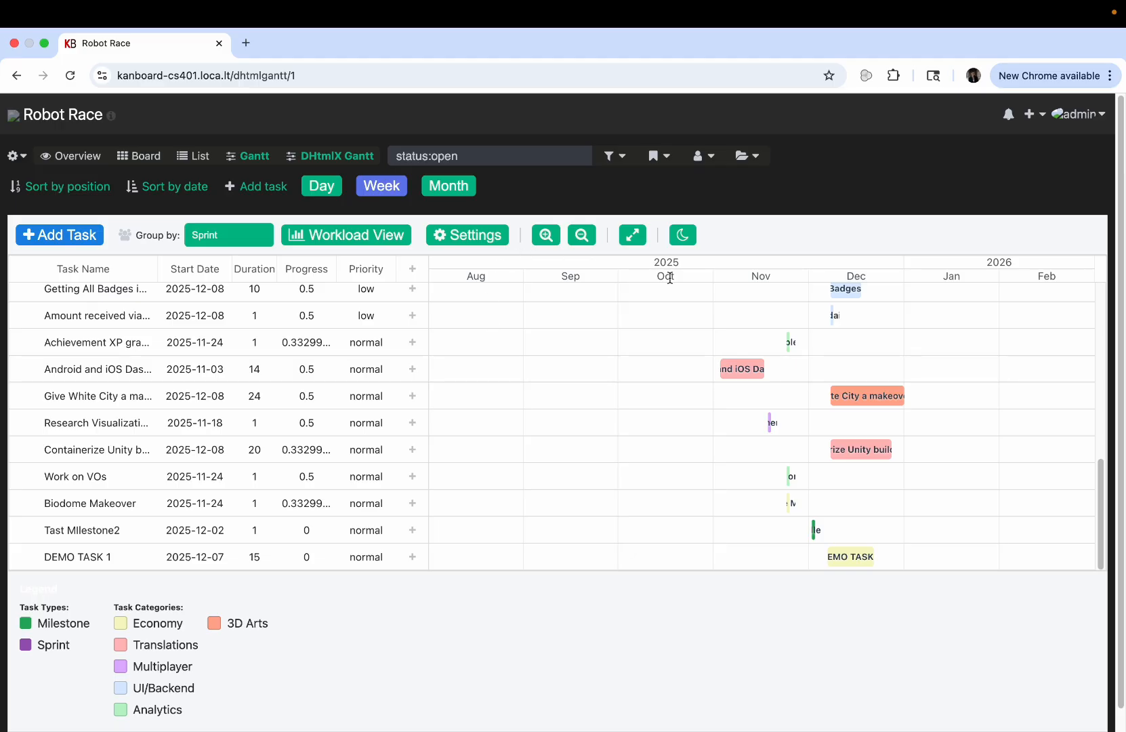
scroll(654, 314, up, 3)
scroll(655, 315, up, 2)
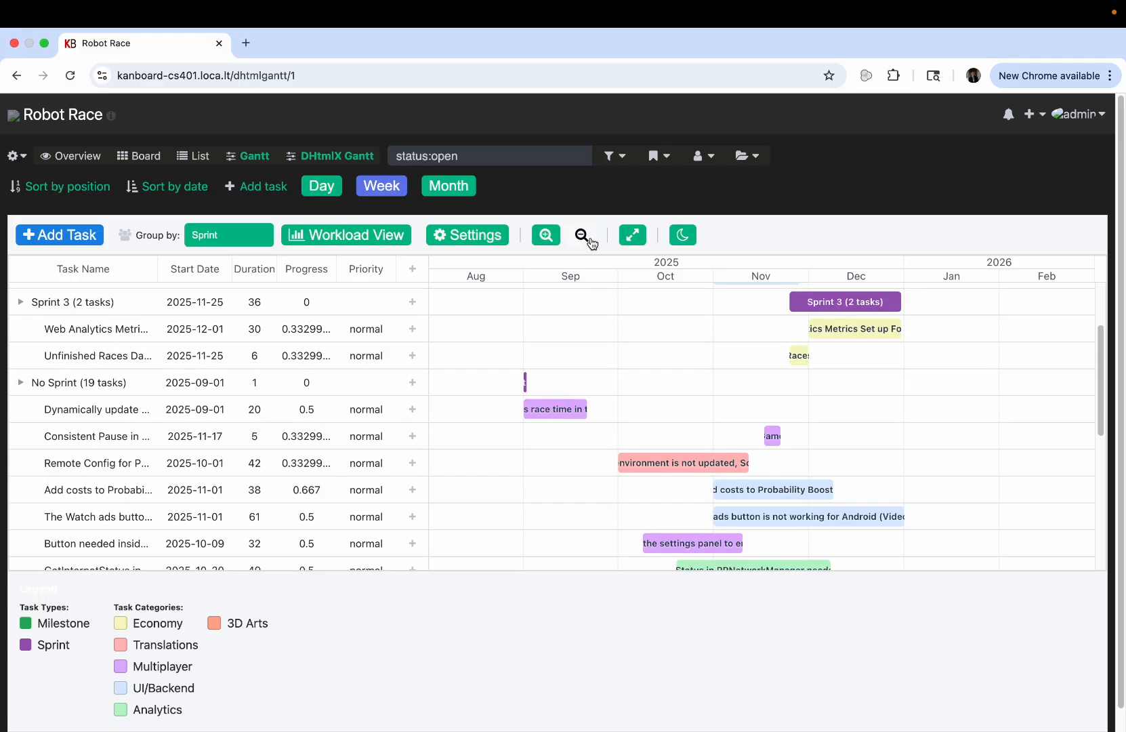
Step: Zoom the timeline in to the week scale and look across the task bars from October to January
click(550, 236)
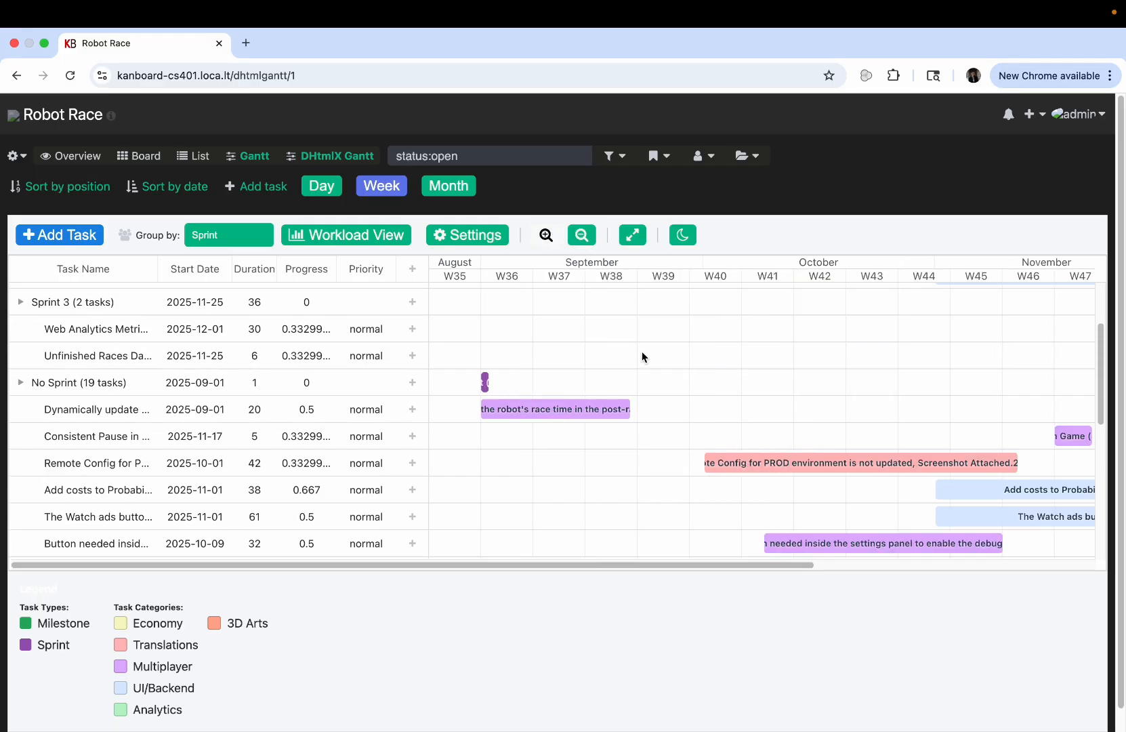
scroll(779, 353, right, 5)
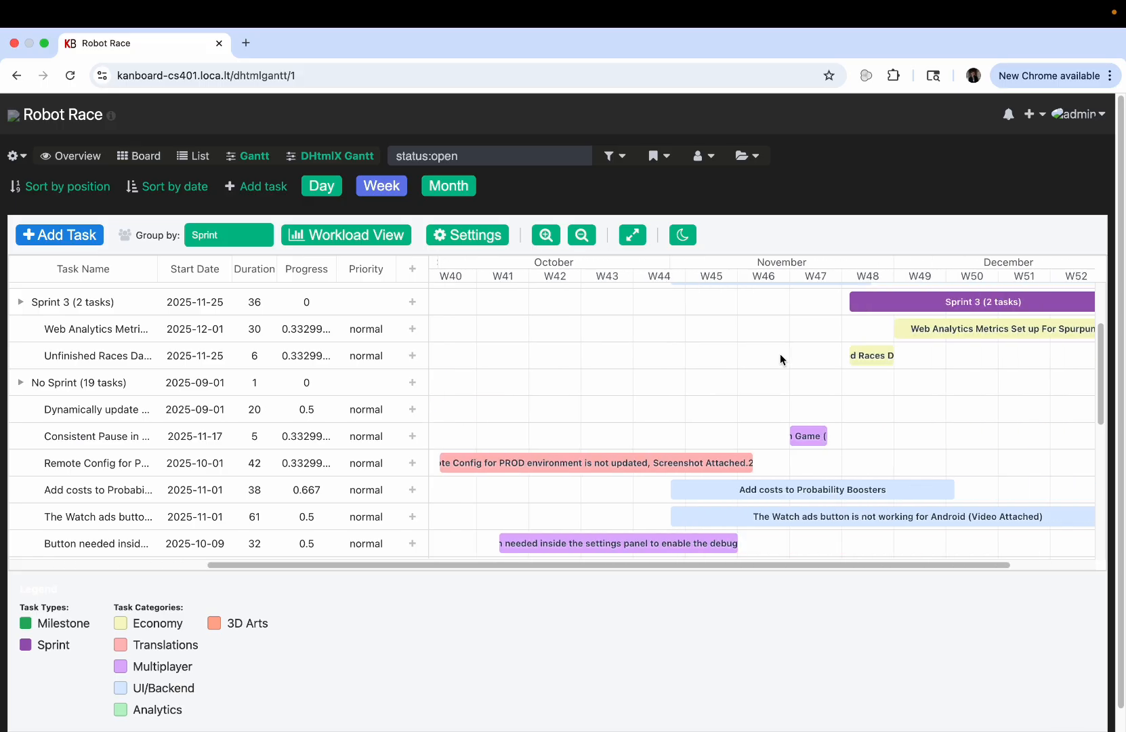
scroll(781, 359, up, 3)
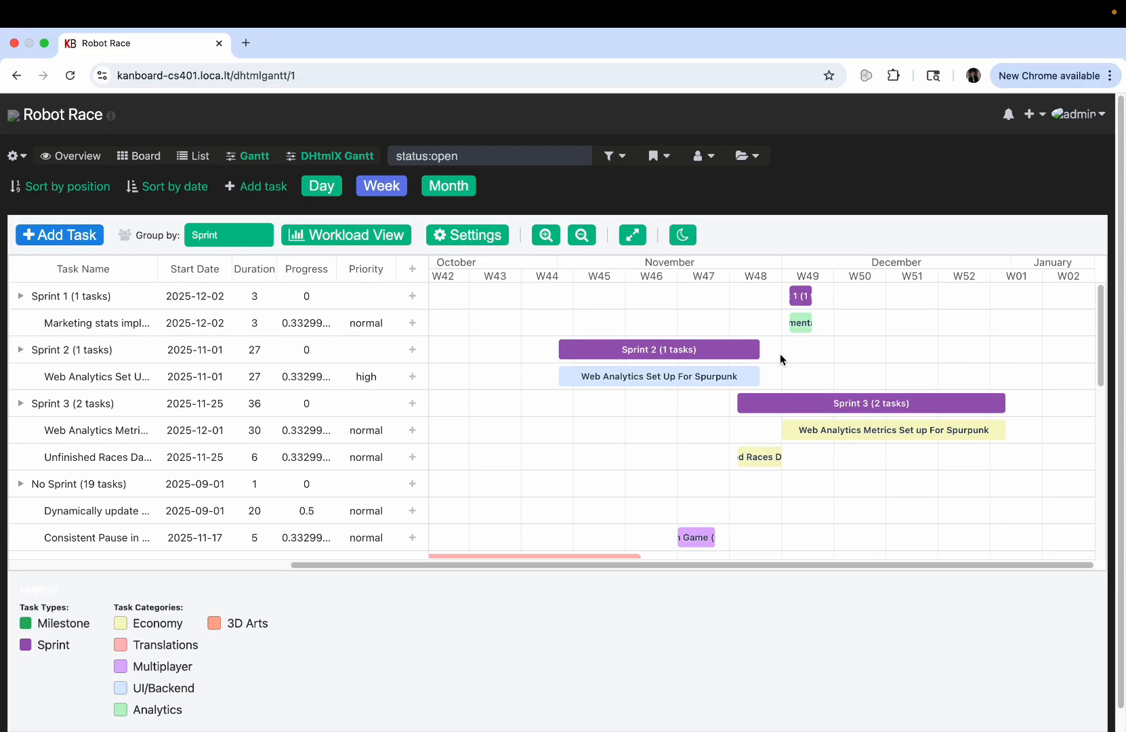
scroll(780, 359, left, 2)
scroll(780, 359, down, 3)
scroll(781, 359, left, 1)
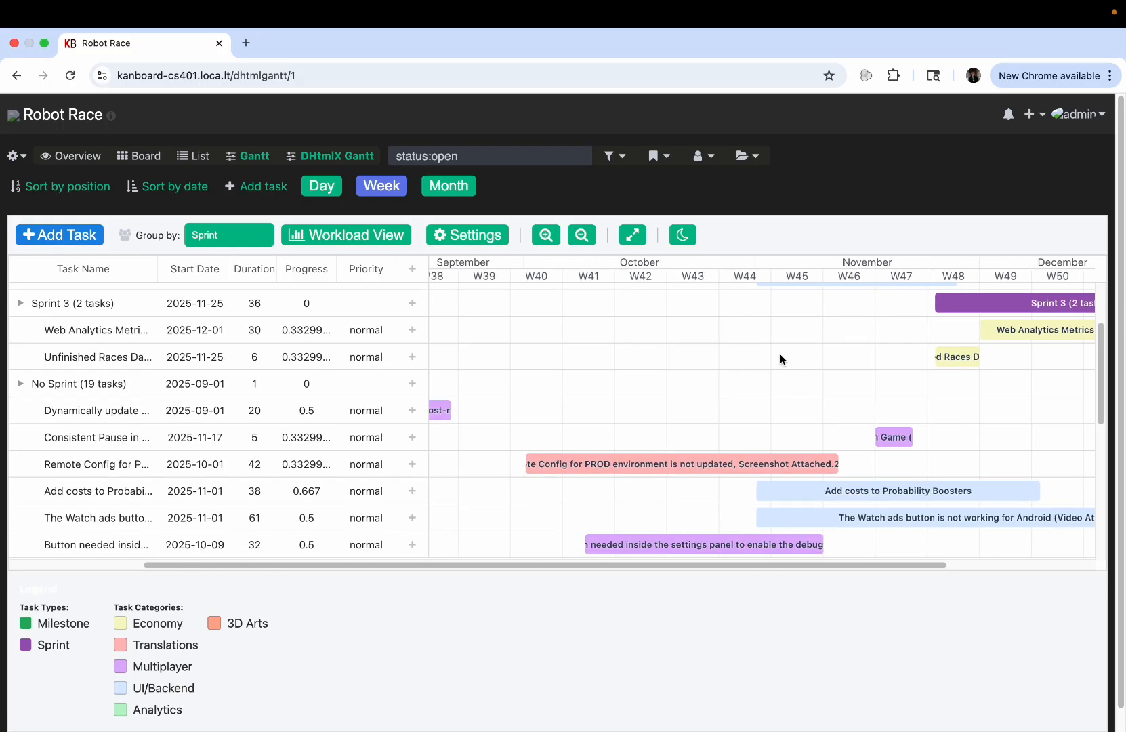
scroll(779, 353, down, 10)
scroll(965, 442, right, 1)
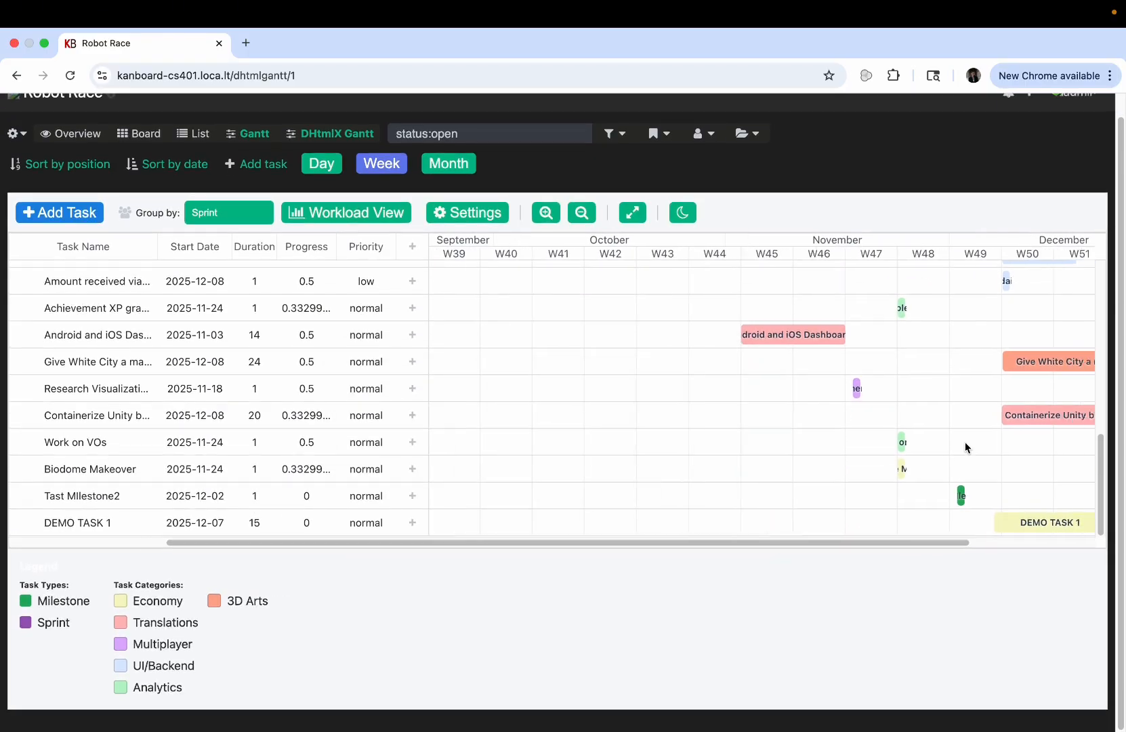
scroll(949, 434, right, 3)
scroll(833, 400, up, 5)
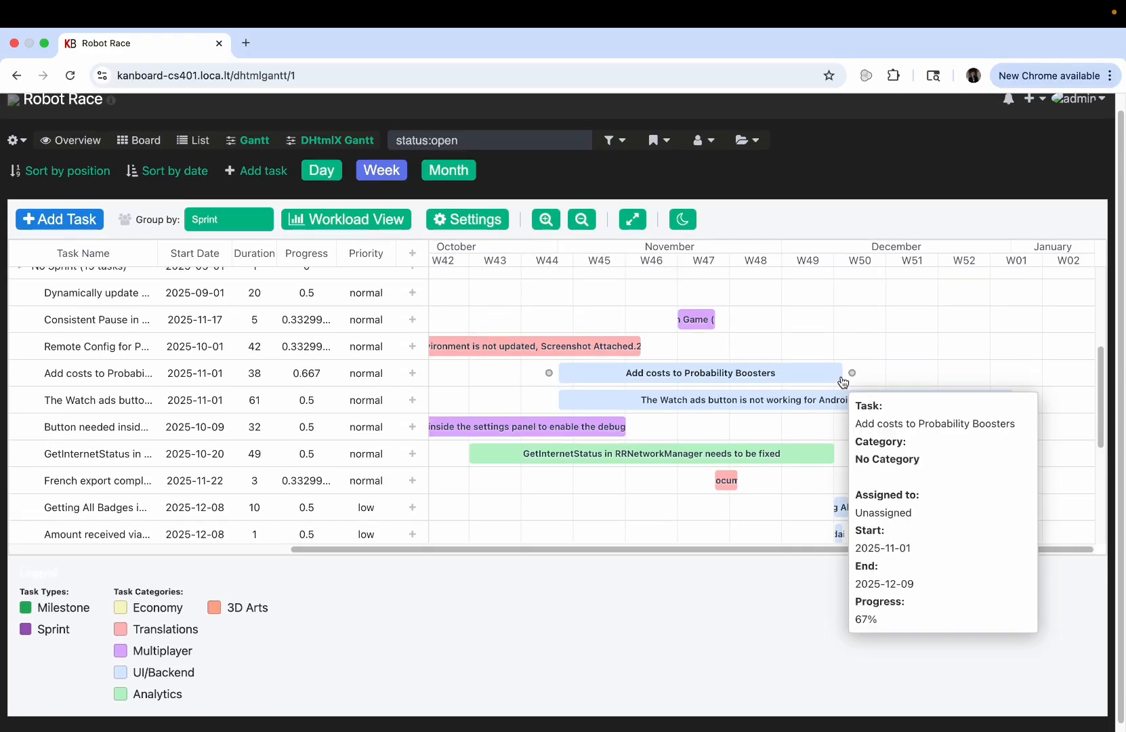
scroll(714, 370, left, 3)
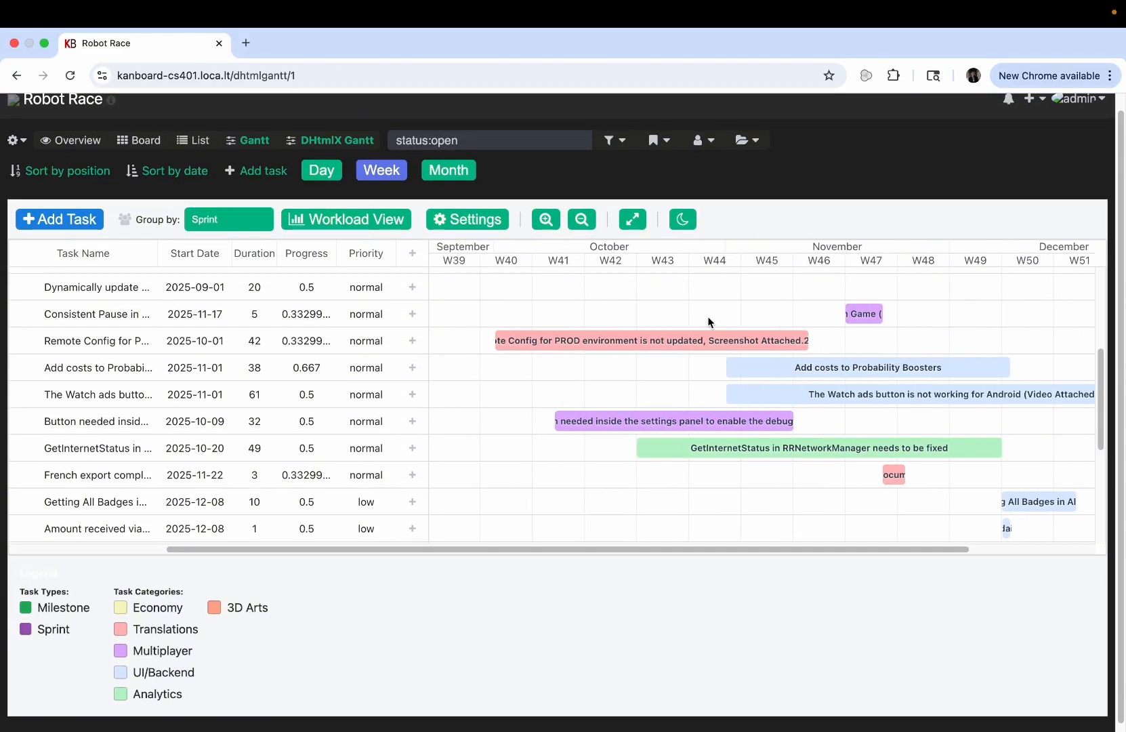
Step: Zoom the timeline in to the day scale and back out to the month scale
click(542, 219)
scroll(661, 279, left, 10)
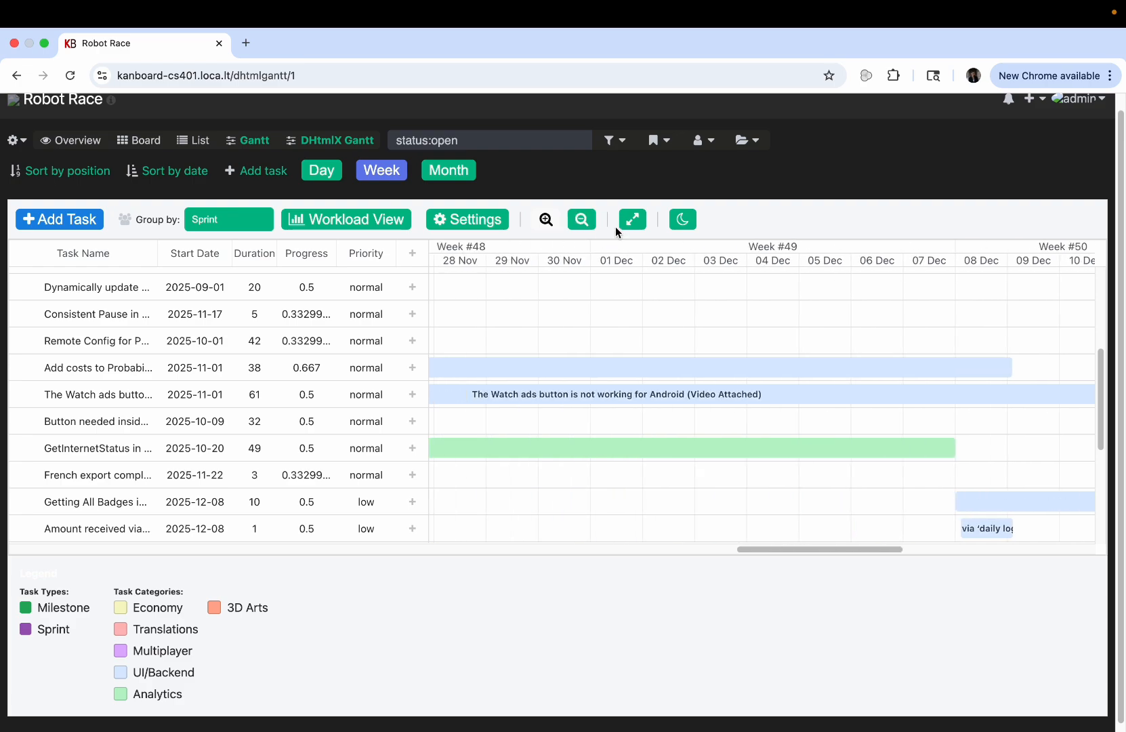
click(590, 220)
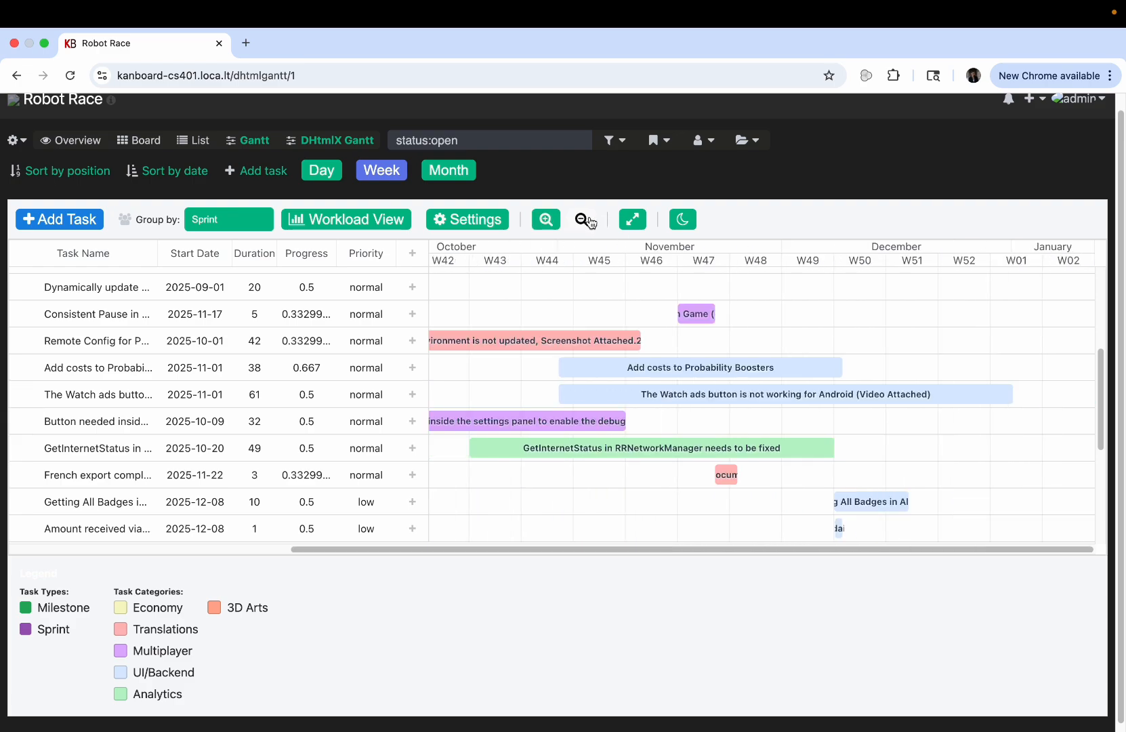
click(589, 221)
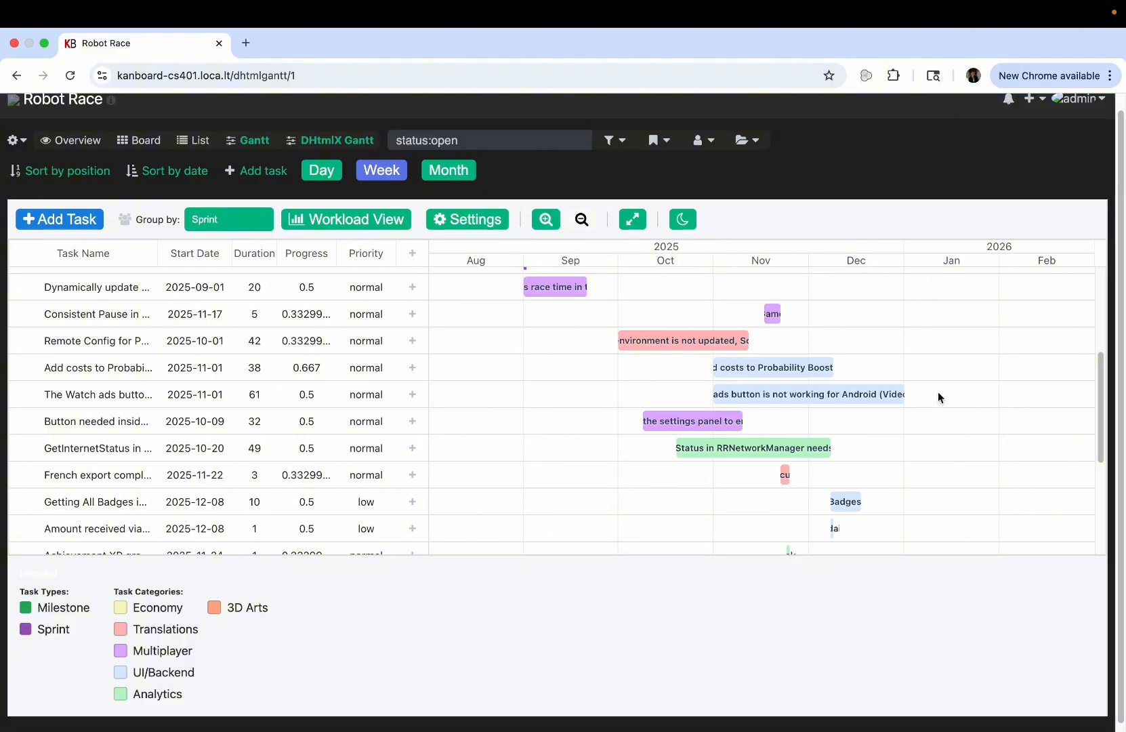
Step: Stretch the bar of the GetInternetStatus in RRNetworkManager task to run from 2025-09-01 to 2026-01-01
mouse_move(835, 448)
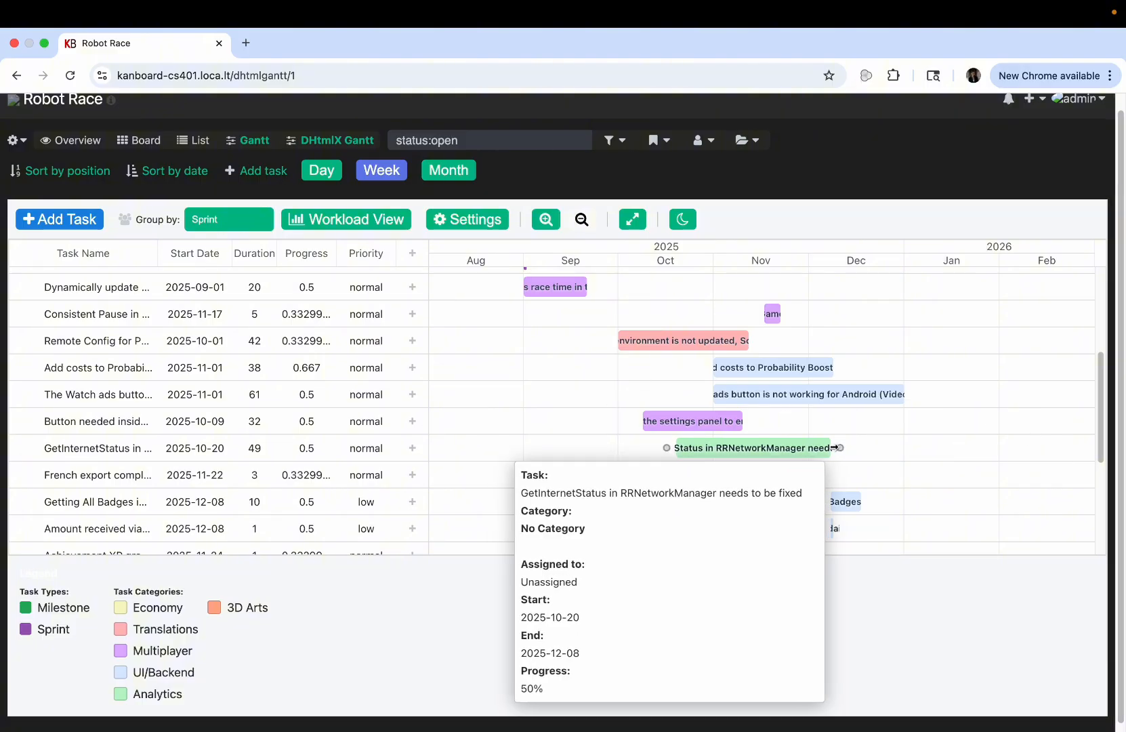
drag(835, 448, 903, 449)
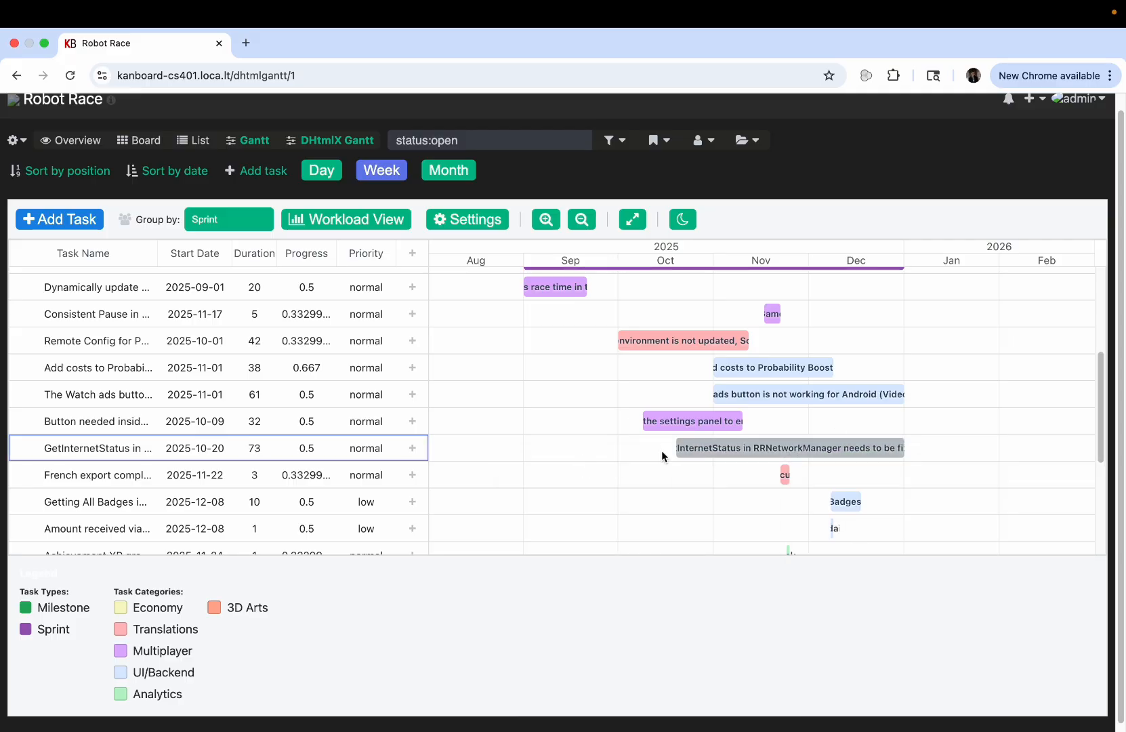
drag(677, 449, 524, 448)
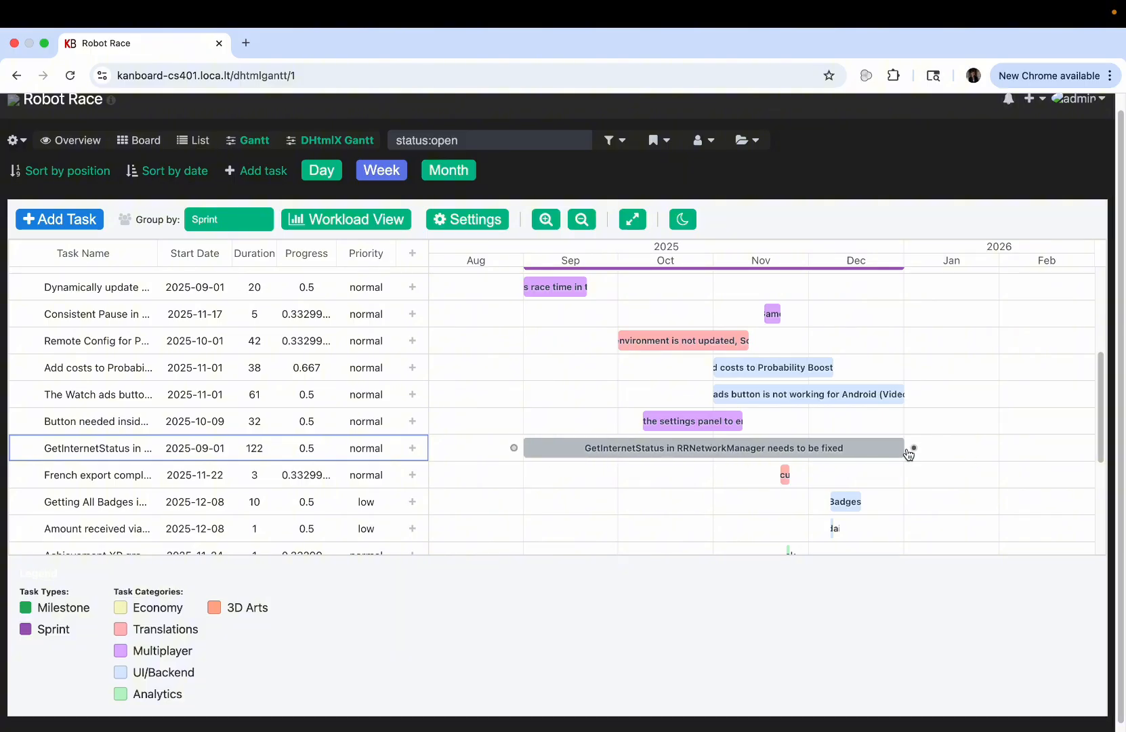
drag(907, 450, 921, 446)
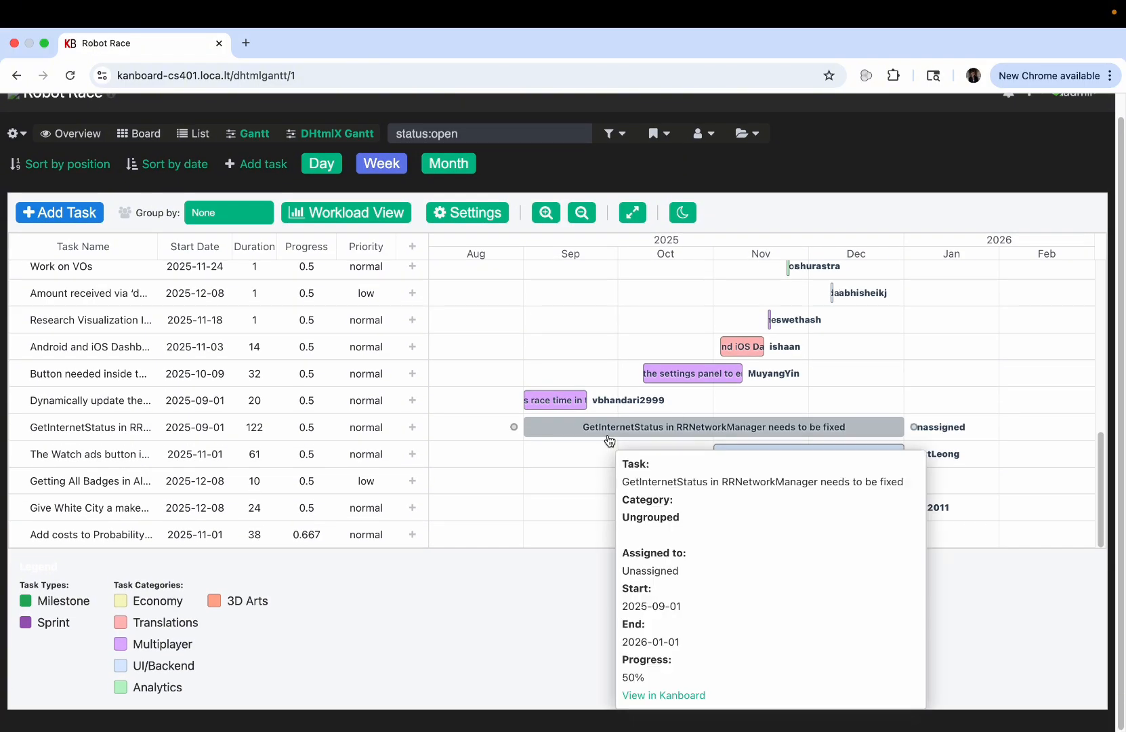
Step: Shorten the bar of the GetInternetStatus in RRNetworkManager task to run from 2025-09-01 to 2025-11-01
double_click(605, 439)
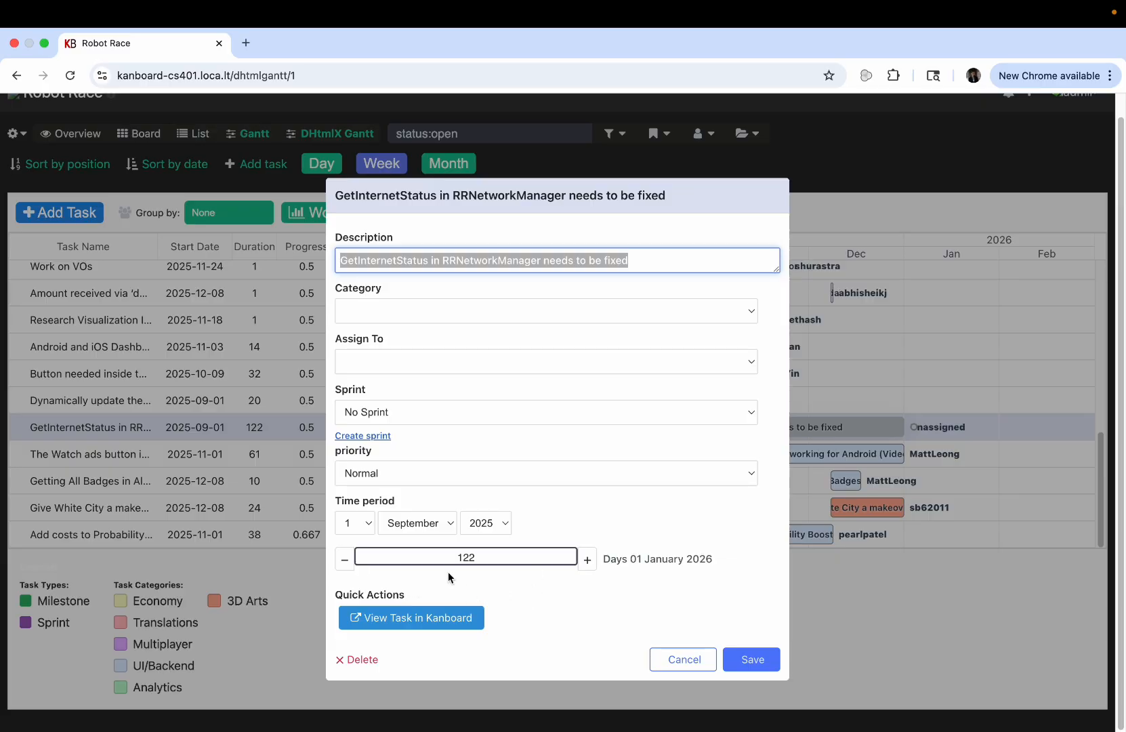
click(666, 652)
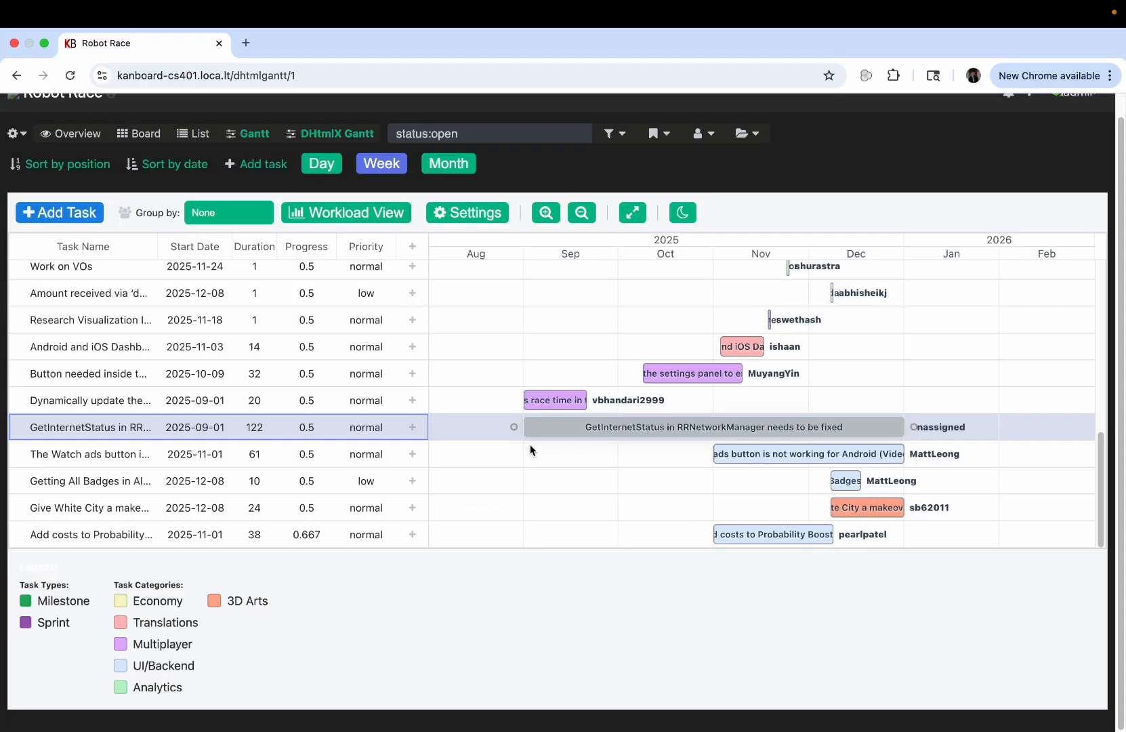
drag(525, 427, 678, 427)
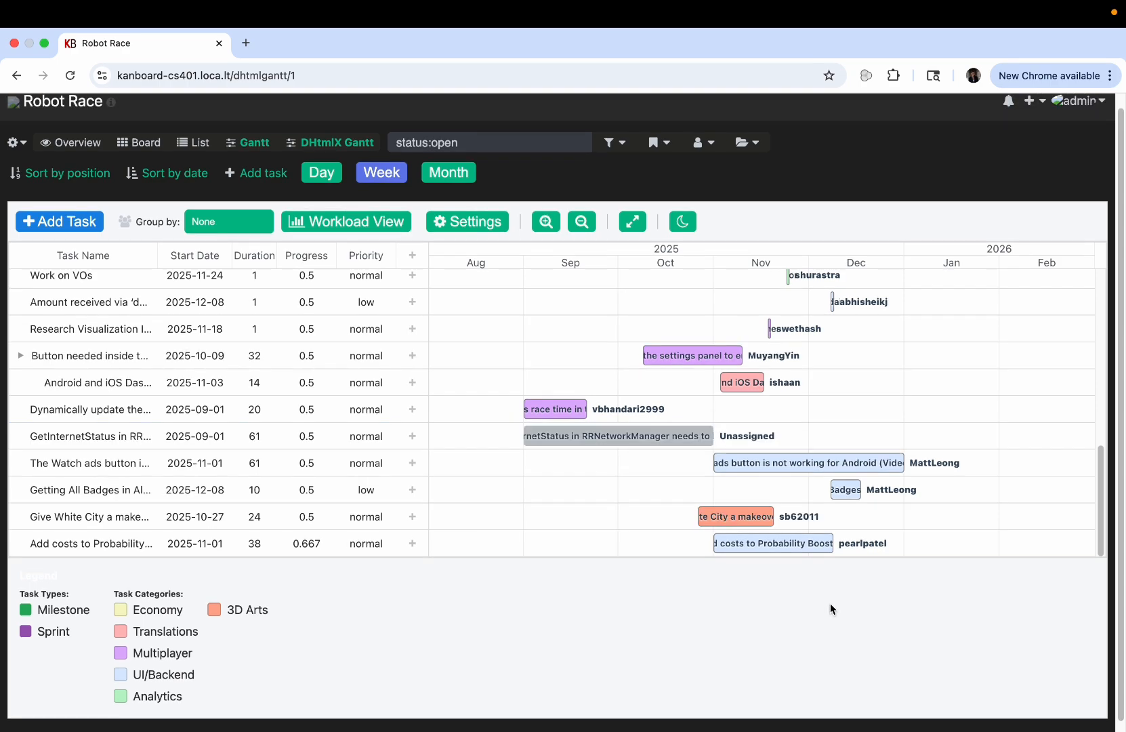
Step: Create a dependency link from the end of the GetInternetStatus task to the start of the Watch ads button task
mouse_move(1057, 3)
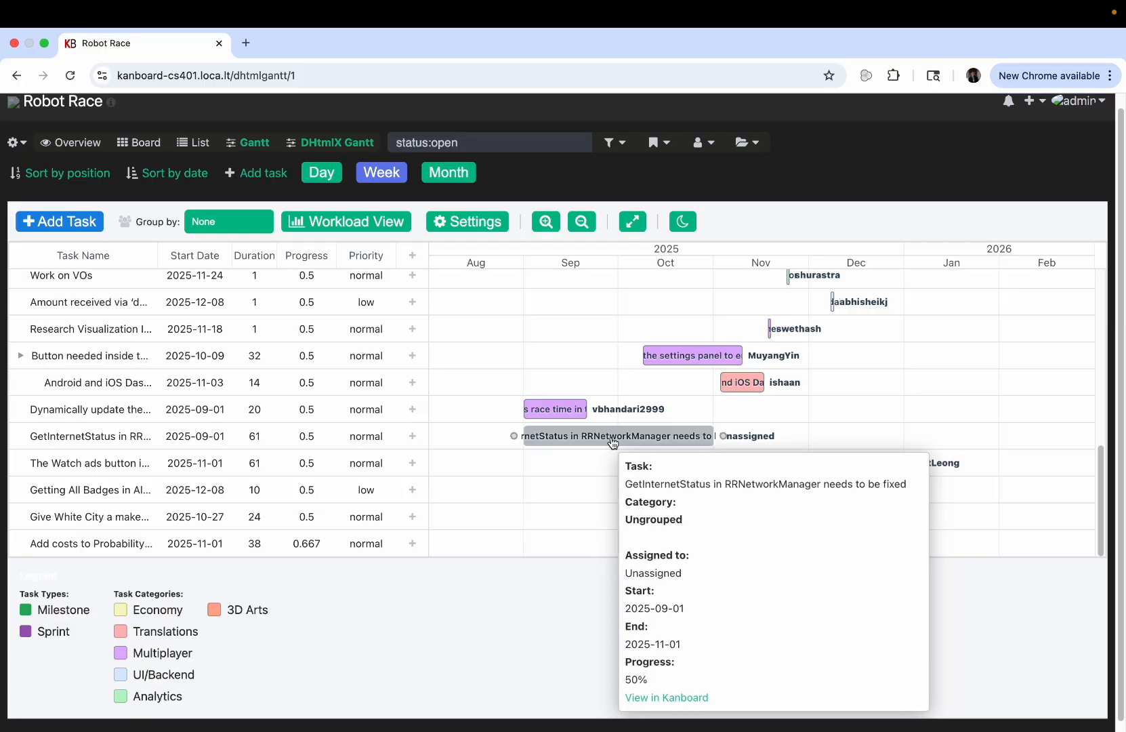
drag(724, 439, 706, 464)
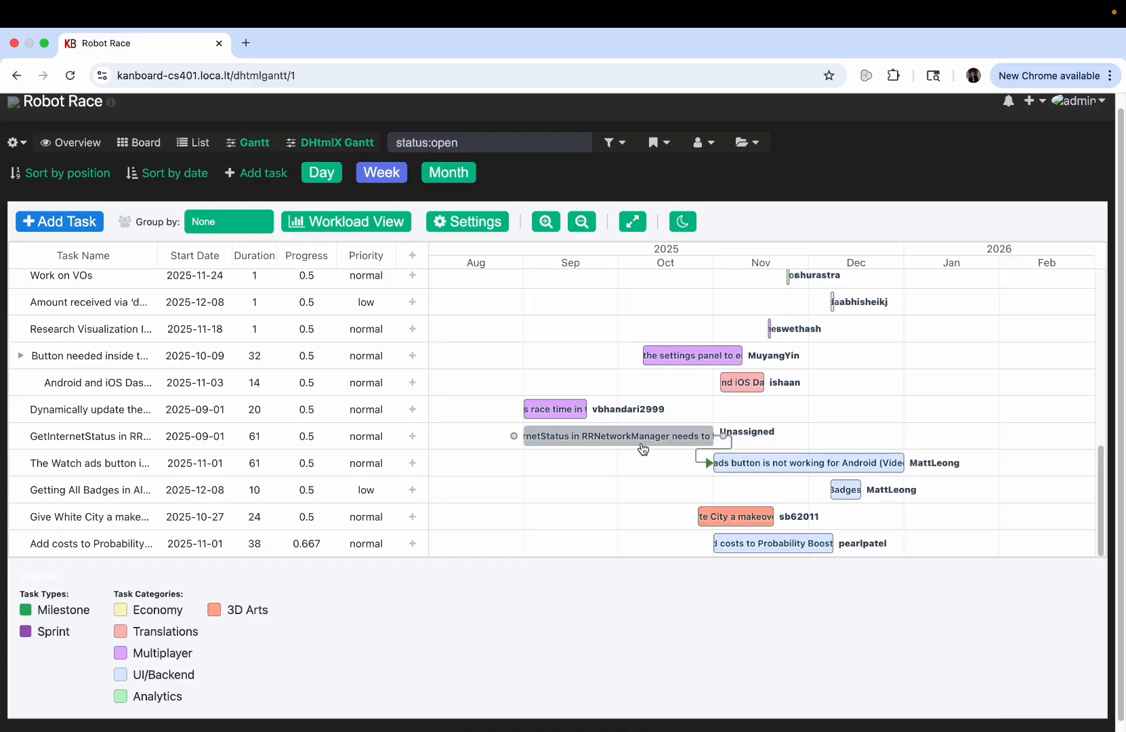
mouse_move(806, 468)
scroll(777, 448, down, 1)
mouse_move(871, 487)
scroll(731, 499, down, 1)
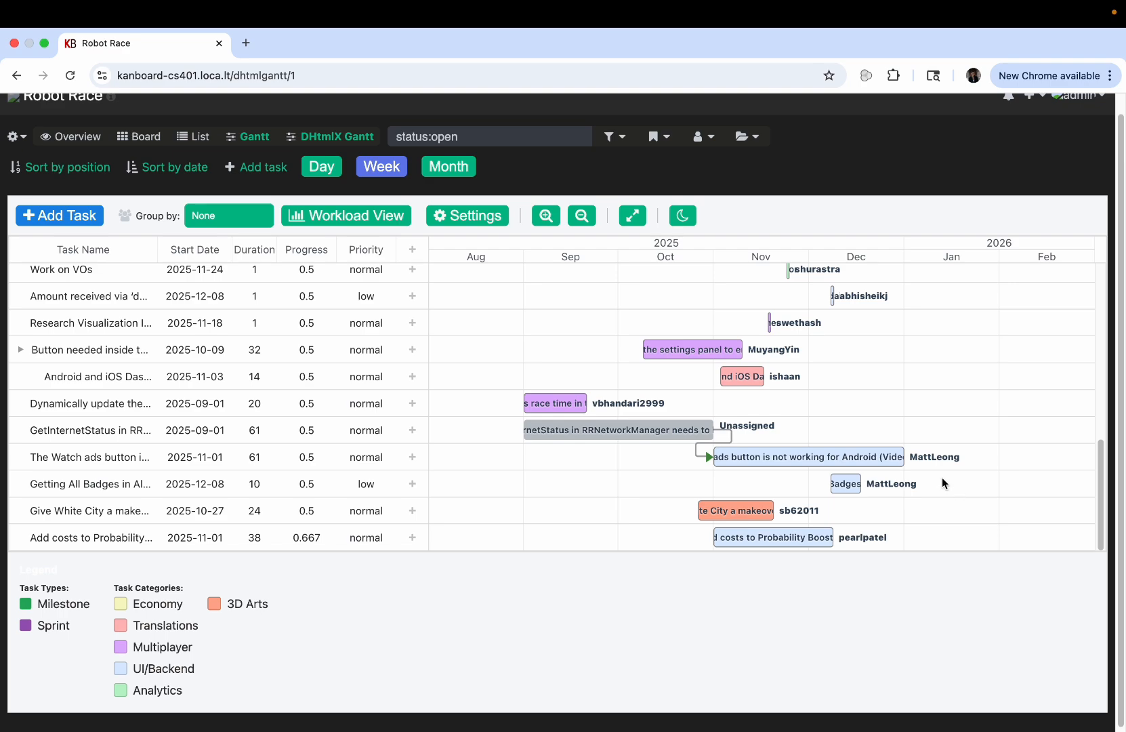
Step: Try to create a reverse dependency link from the end of the Watch ads button task back to the GetInternetStatus task
mouse_move(921, 458)
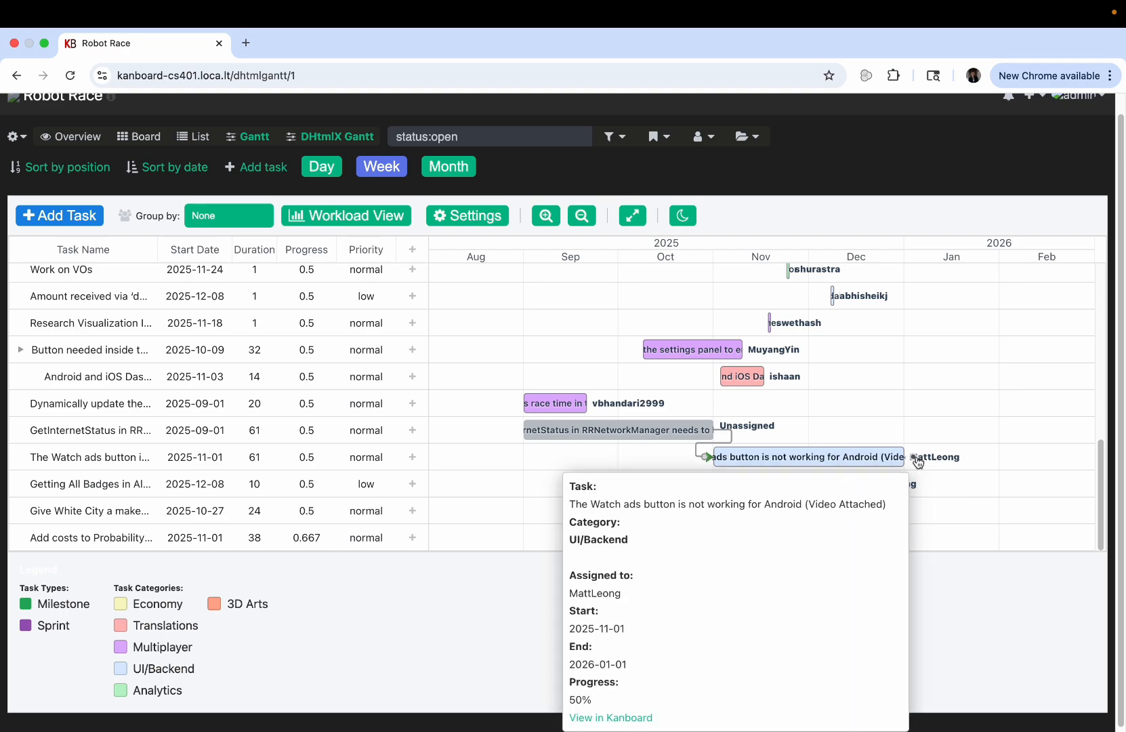
drag(917, 456, 723, 437)
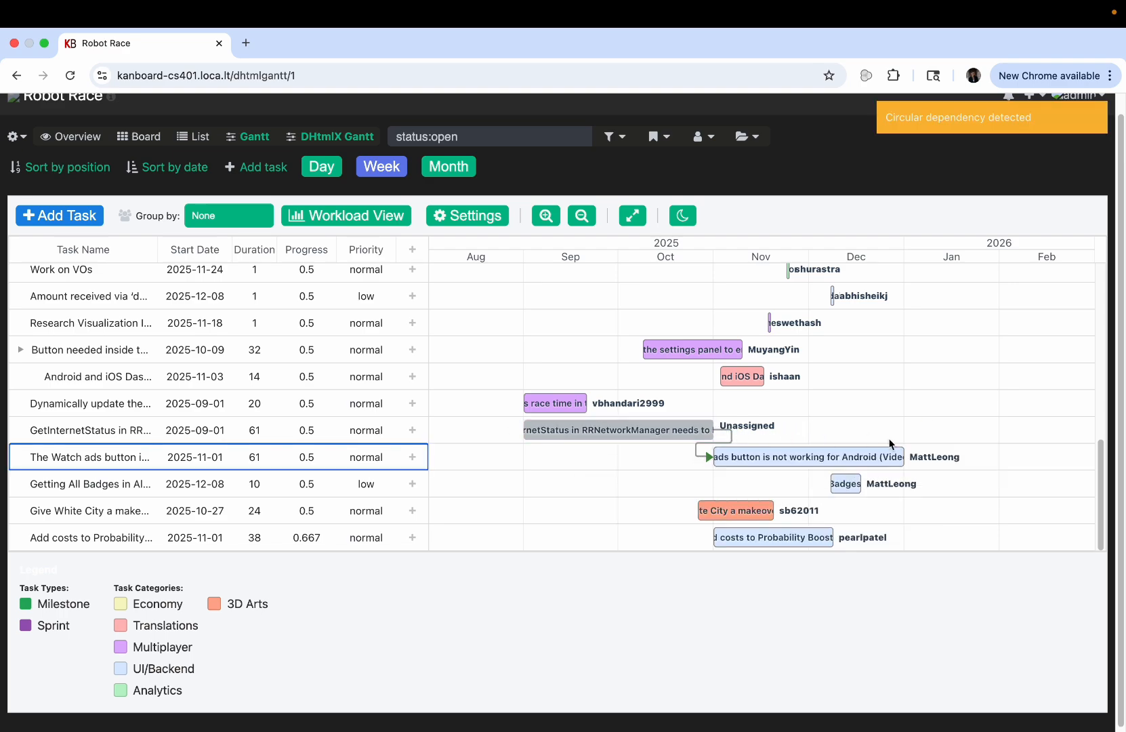
drag(917, 458, 718, 428)
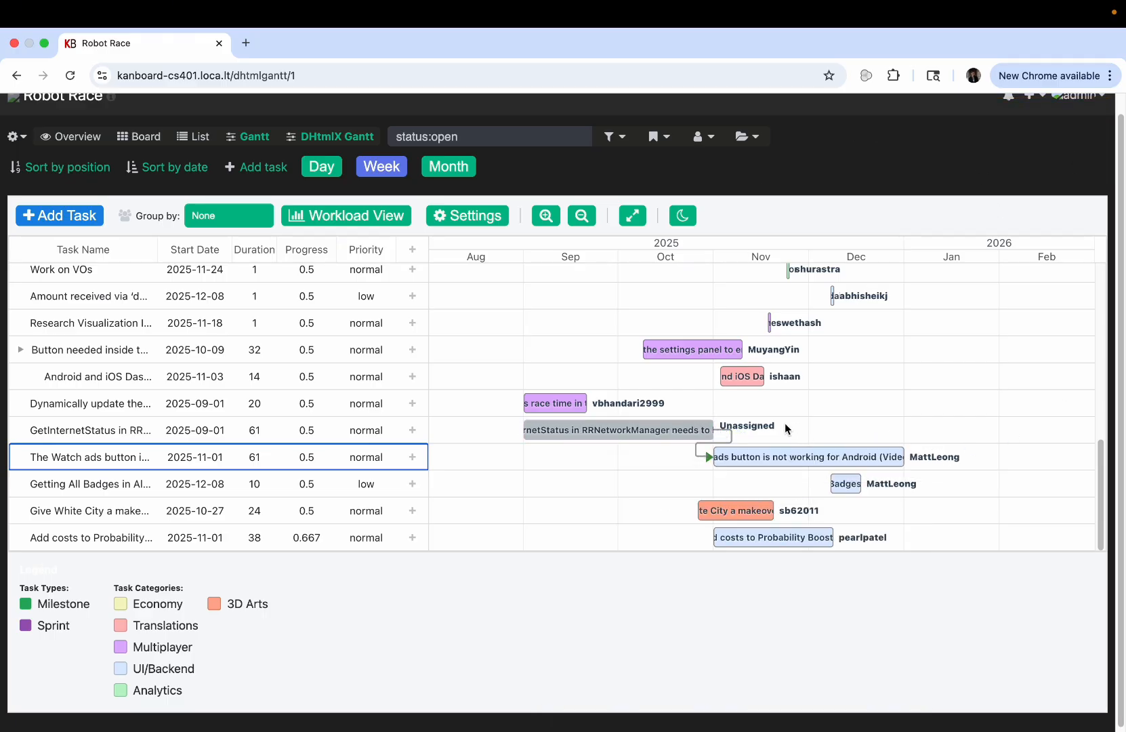
Step: Try to link the end of Sprint 1 to the start of Sprint 2 and to the Marketing stats task
scroll(785, 423, up, 10)
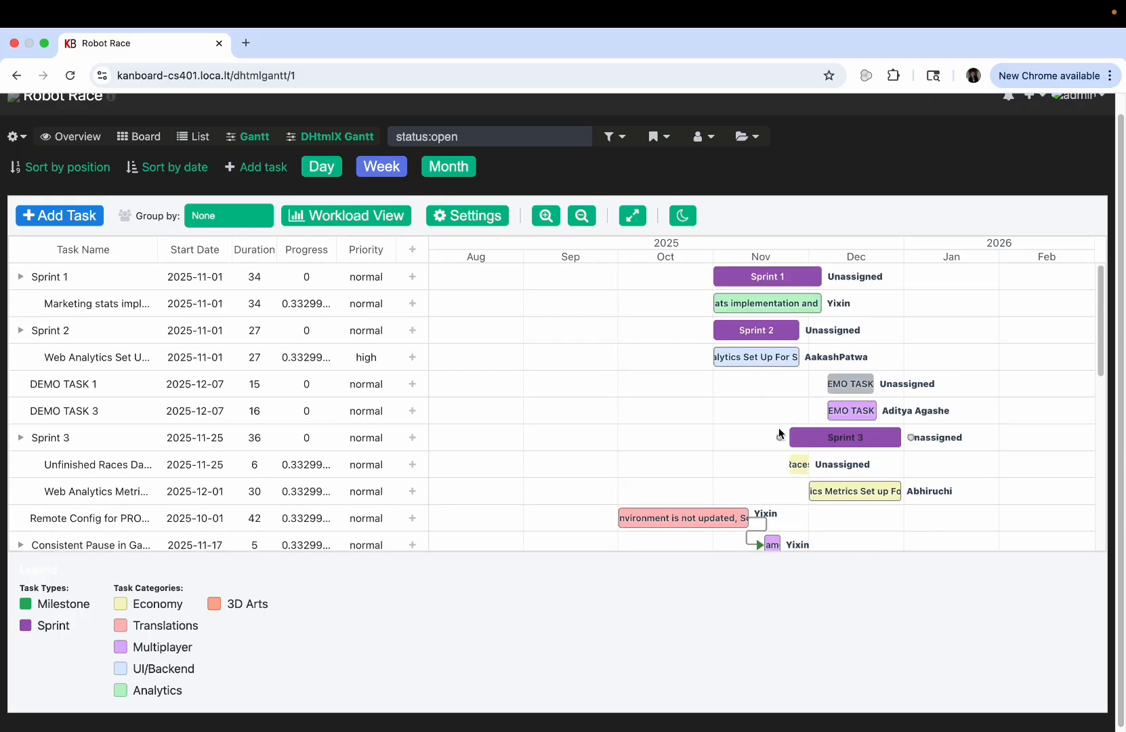
click(831, 281)
drag(831, 281, 715, 330)
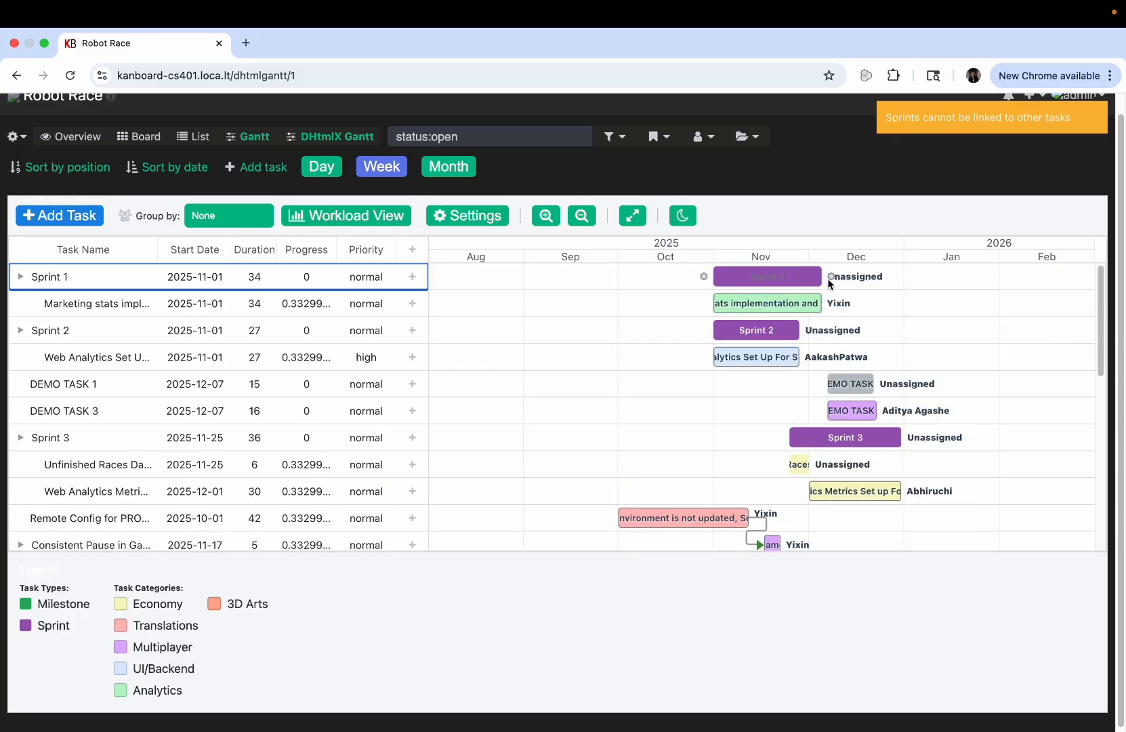
drag(831, 281, 827, 297)
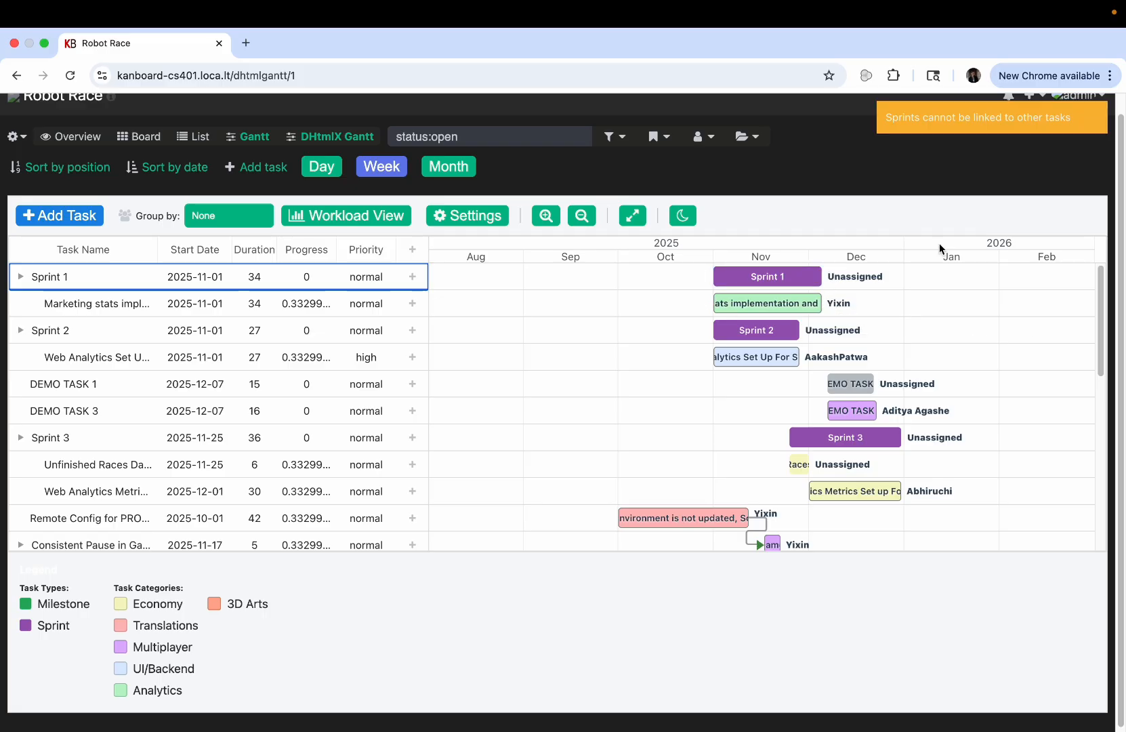
Step: Look through the ungrouped task list and examine the dependency arrows between the task bars
scroll(837, 461, down, 10)
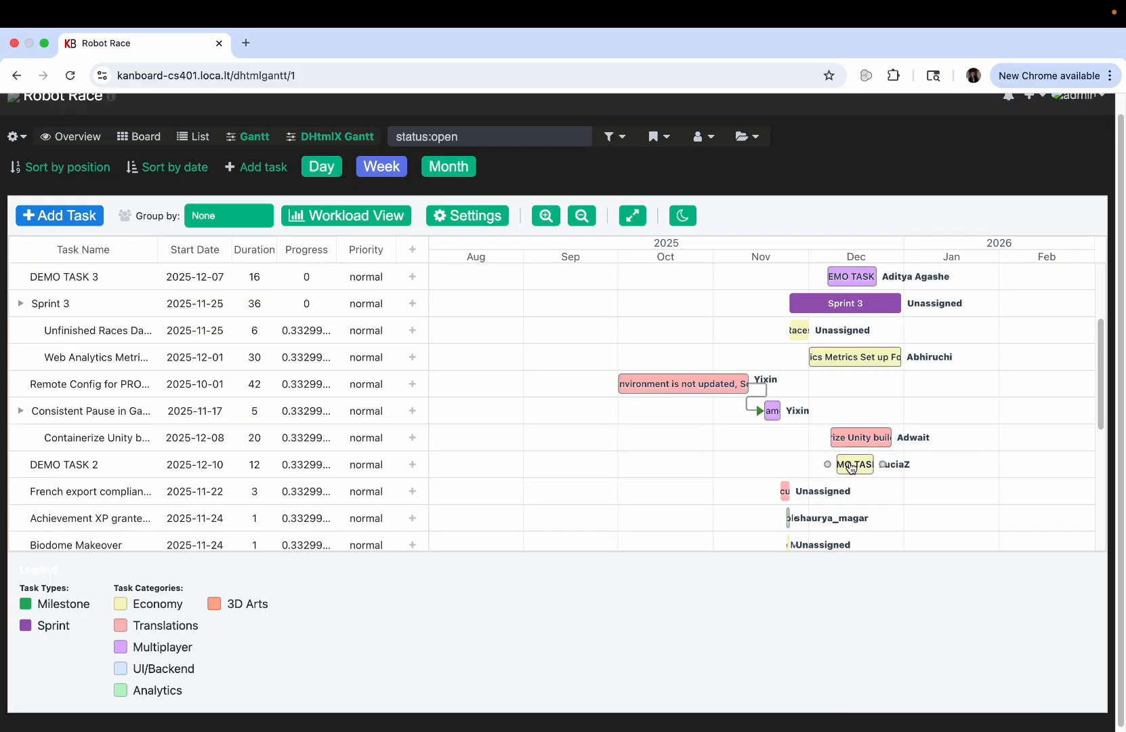
scroll(837, 458, down, 1)
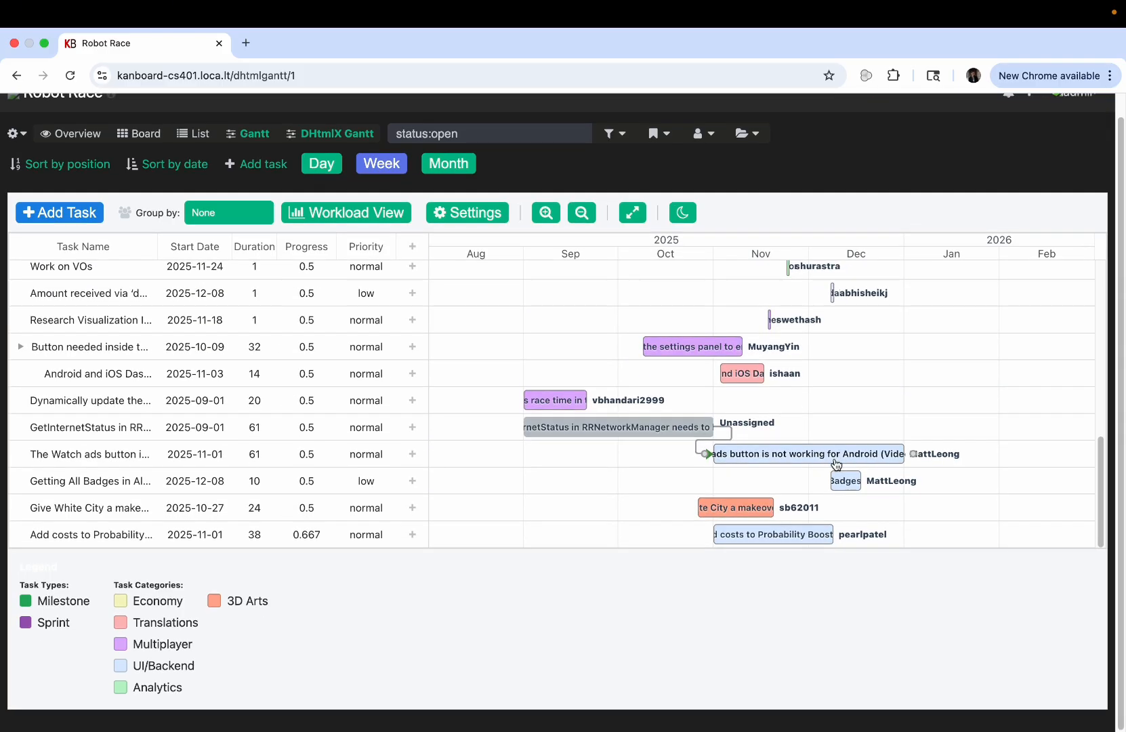
scroll(835, 461, up, 5)
scroll(893, 466, up, 3)
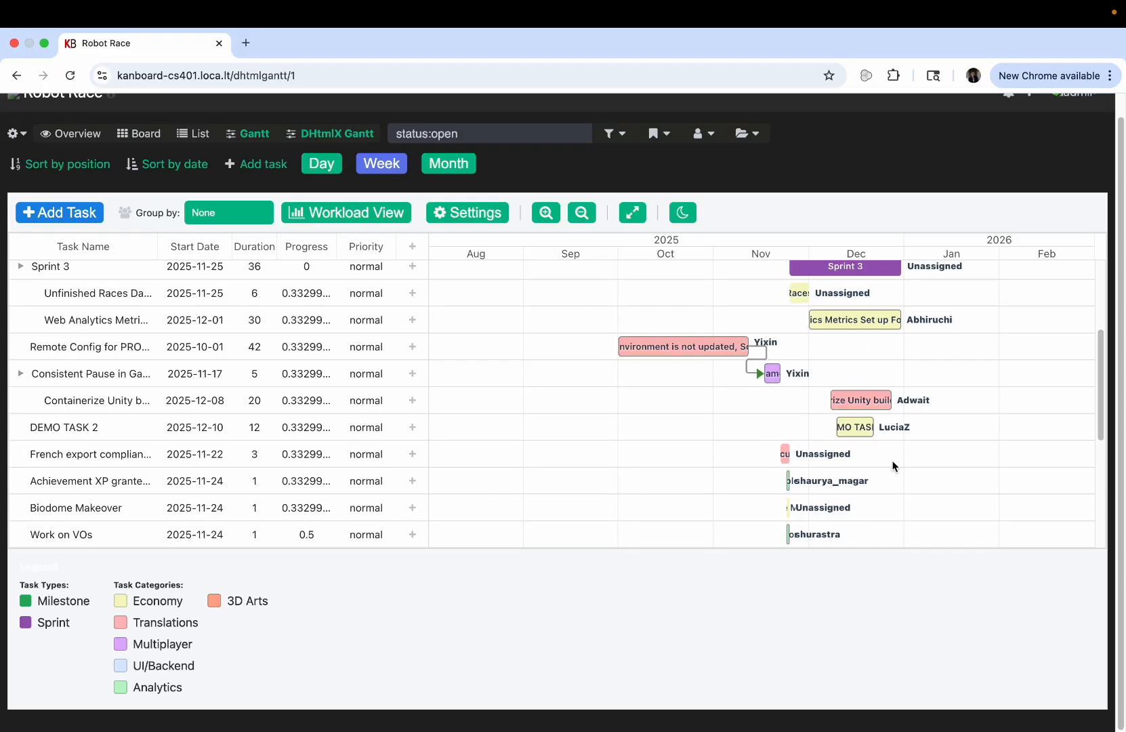
mouse_move(830, 477)
scroll(818, 395, down, 5)
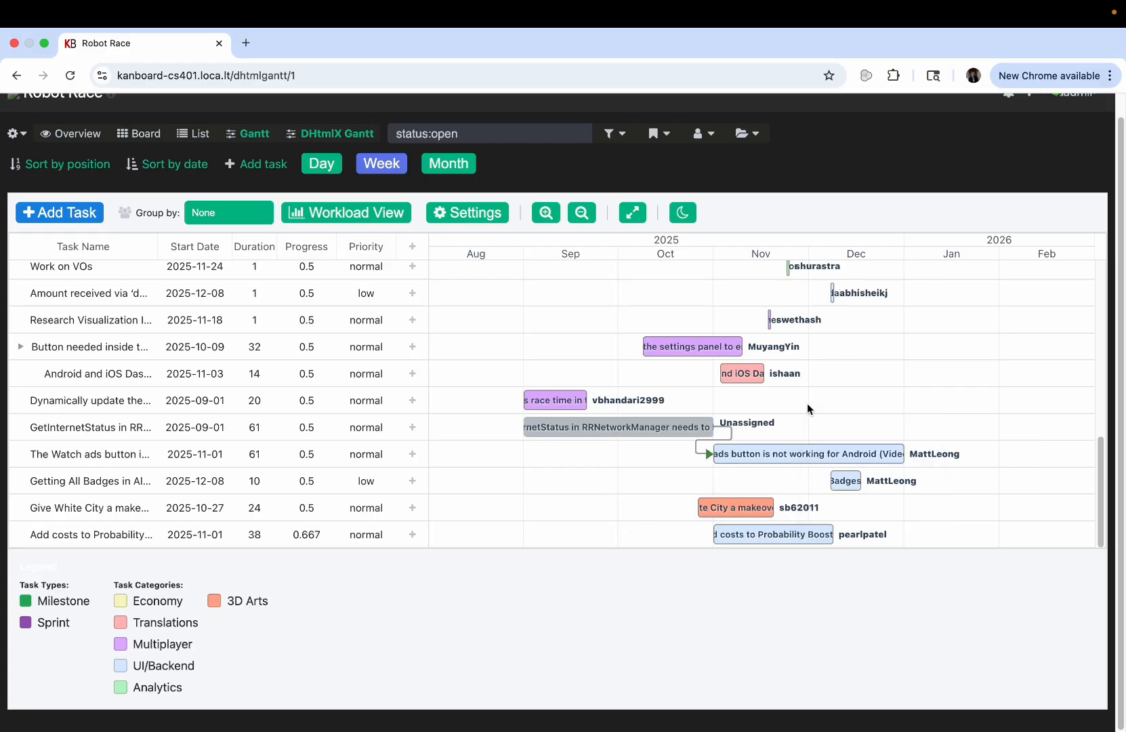
scroll(805, 403, up, 6)
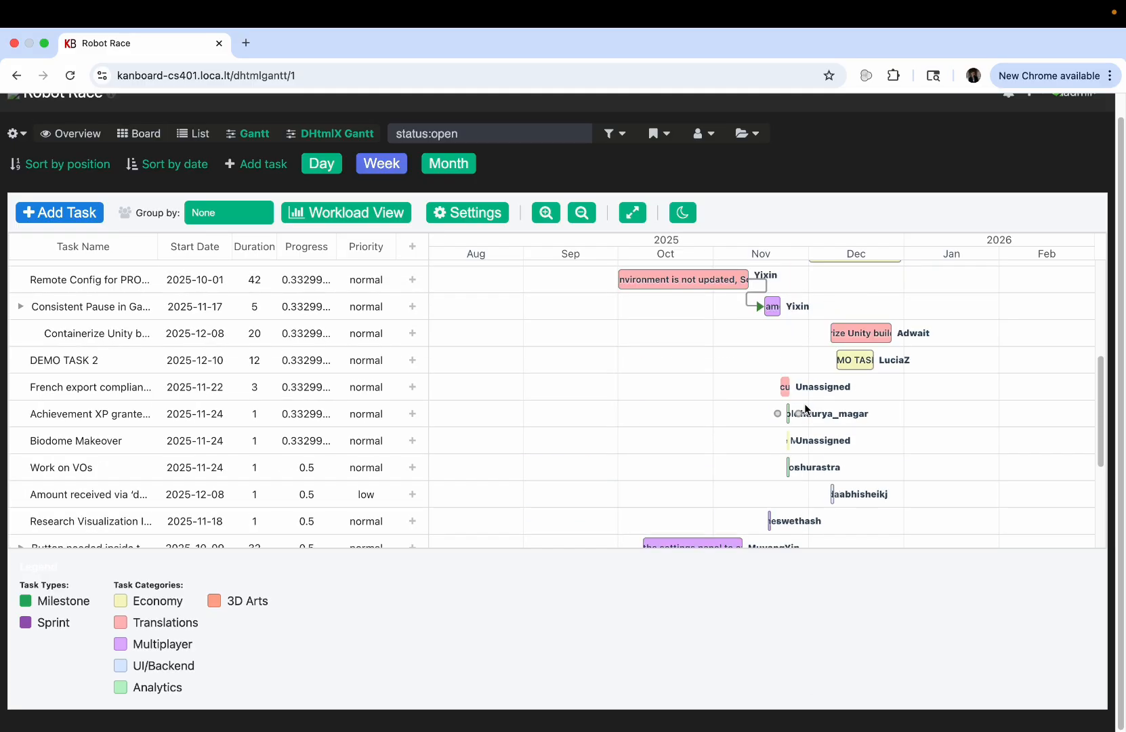
Step: Turn off the Move dependencies with task option in the Gantt settings
click(480, 214)
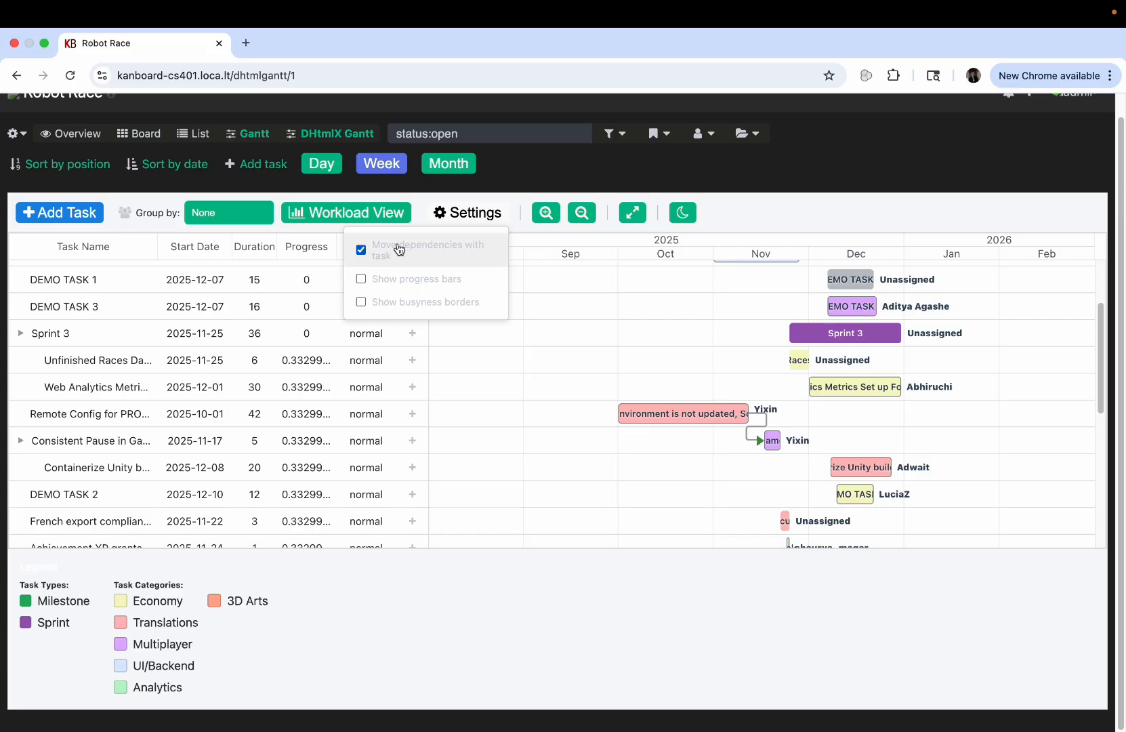
click(363, 250)
click(362, 250)
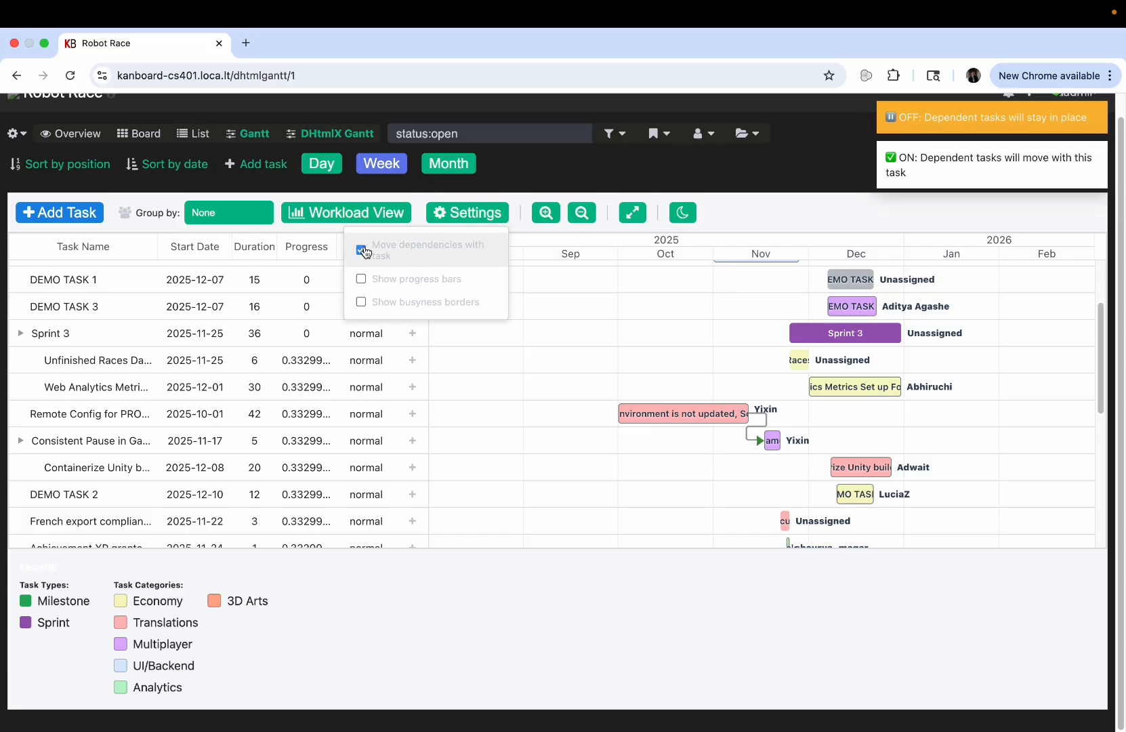
click(362, 250)
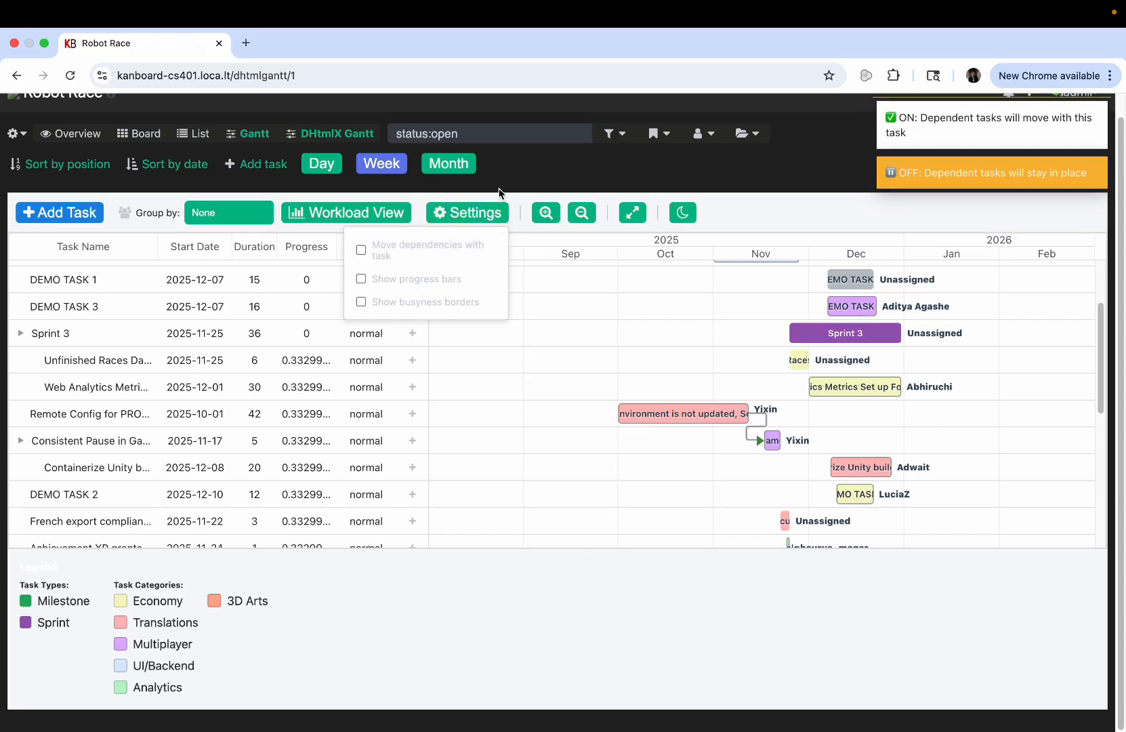
Step: Look over the whole task list again and view the details of Sprint 2 on the timeline
scroll(935, 420, down, 2)
scroll(928, 427, down, 2)
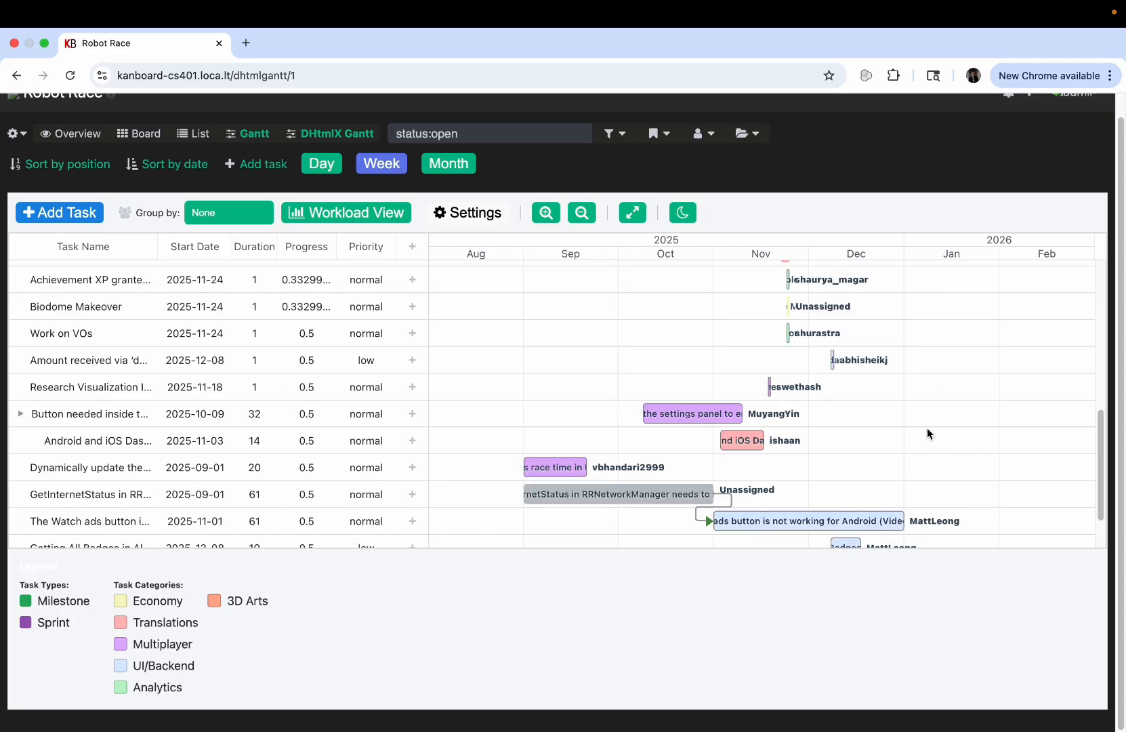
scroll(926, 428, up, 6)
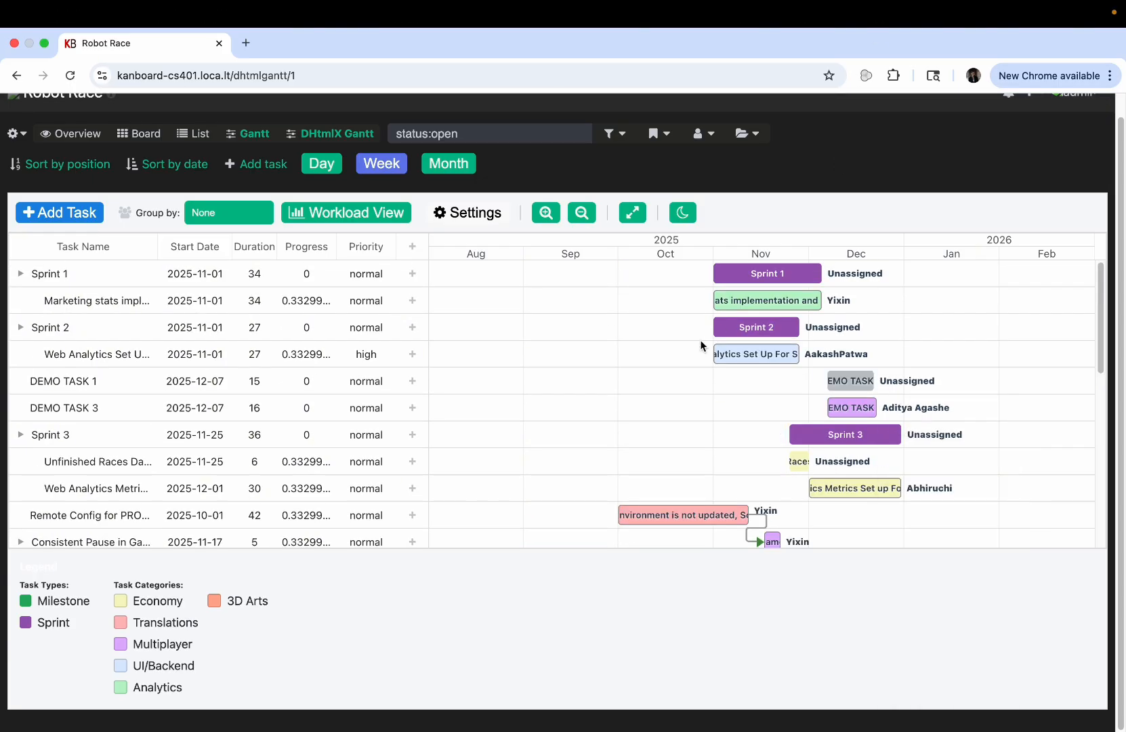
scroll(657, 343, up, 1)
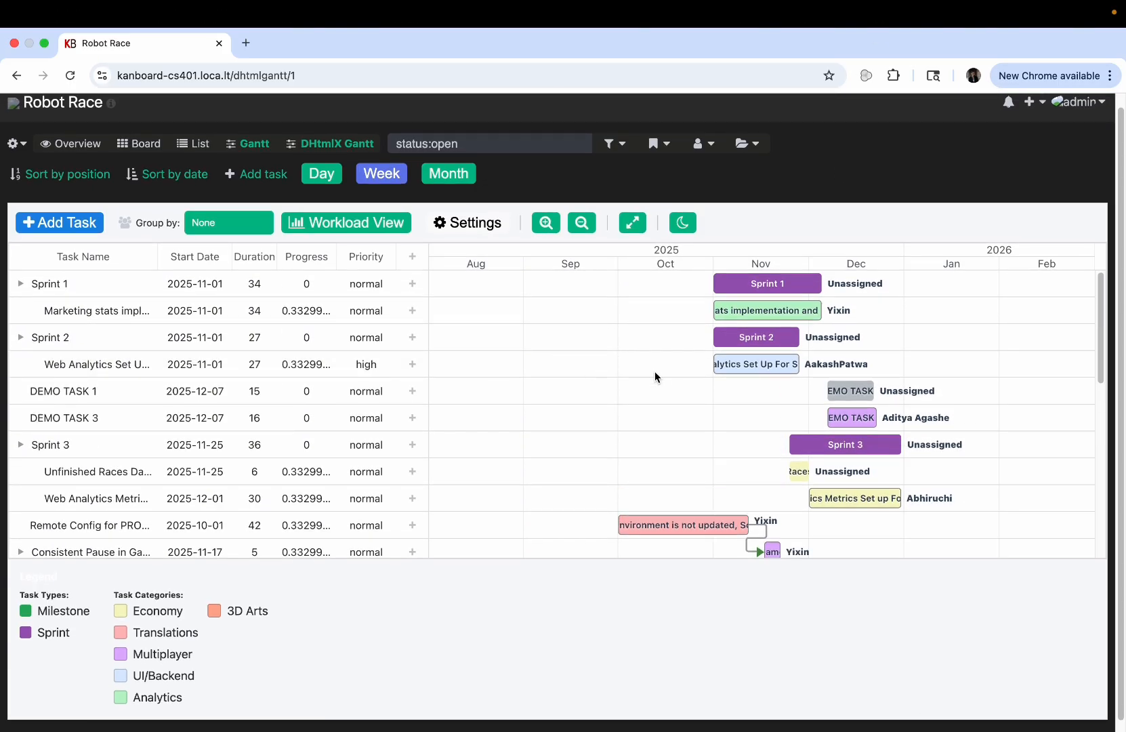
scroll(655, 371, down, 5)
scroll(654, 371, up, 7)
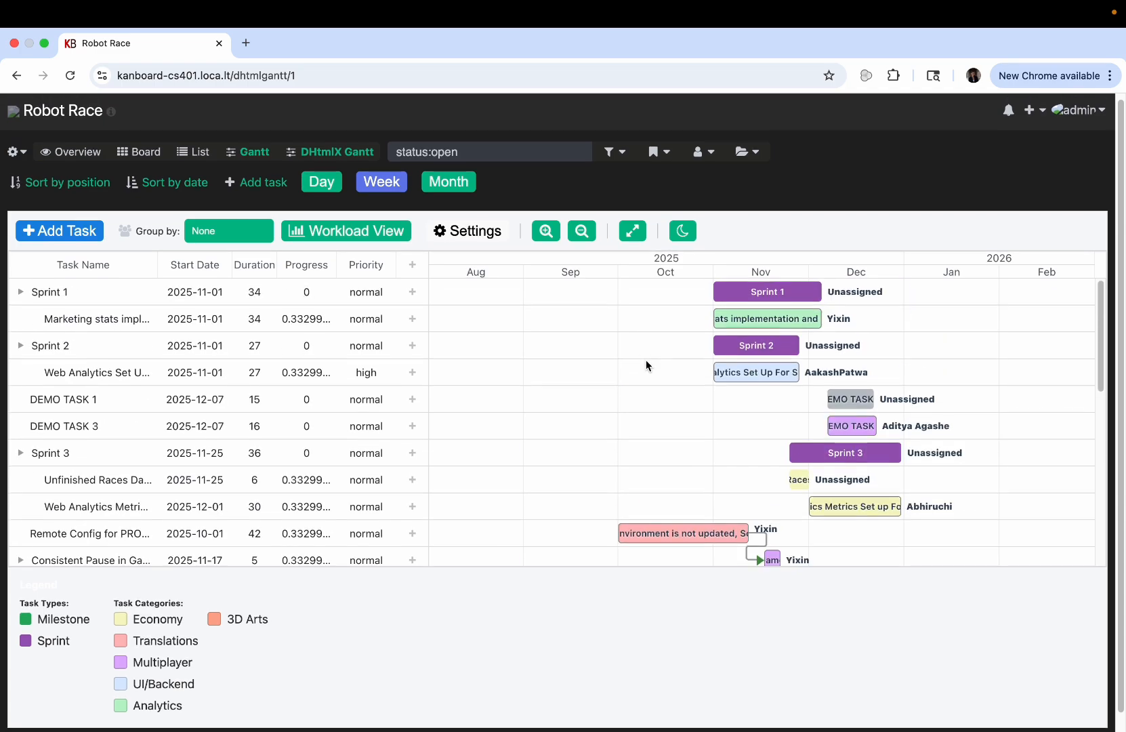
mouse_move(776, 360)
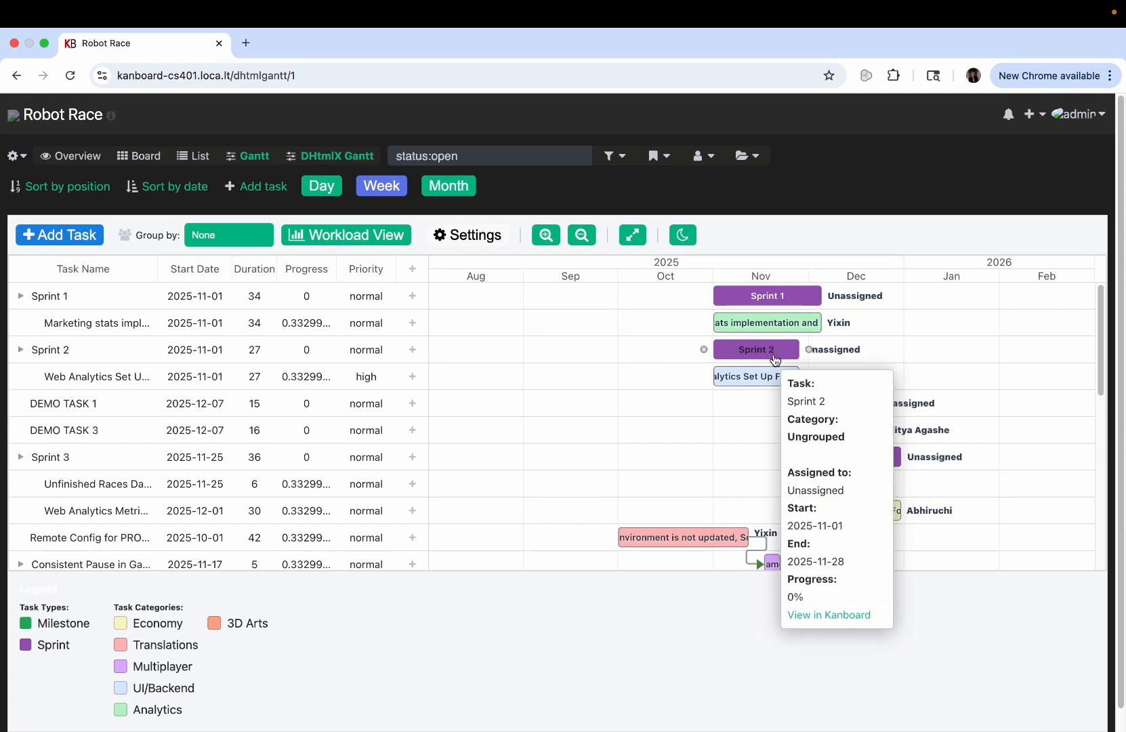
Step: Start a new item of type Sprint with the description DEMO SPRINT
click(42, 238)
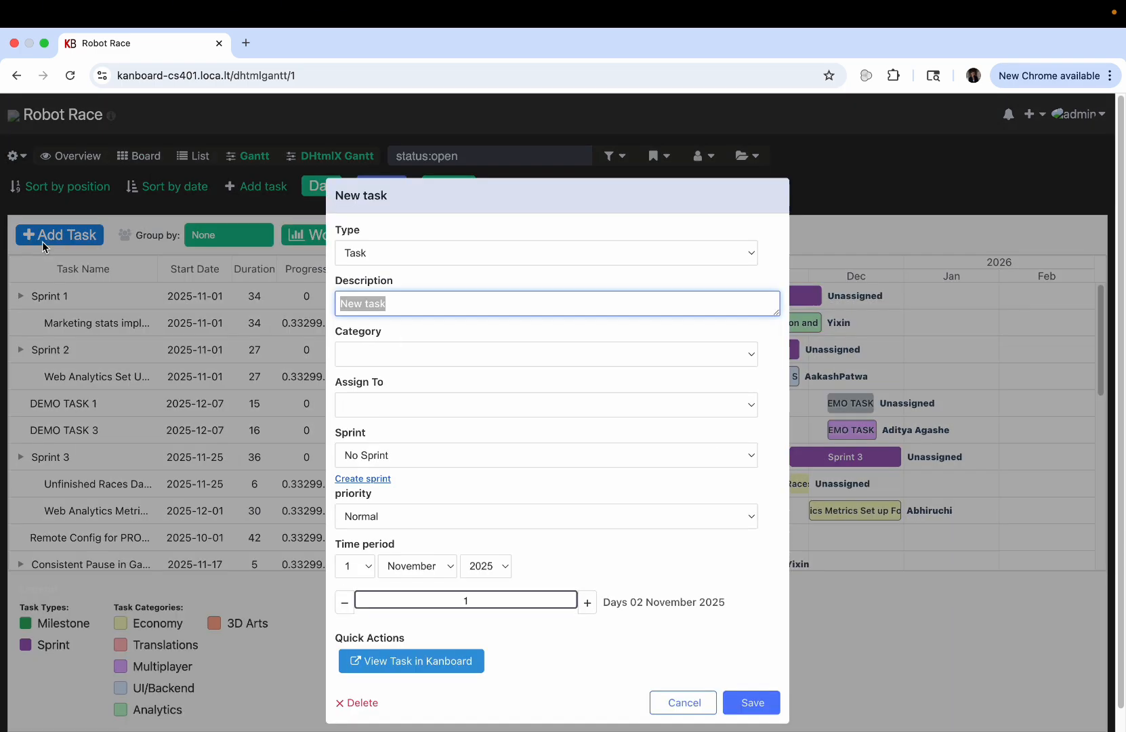
click(384, 256)
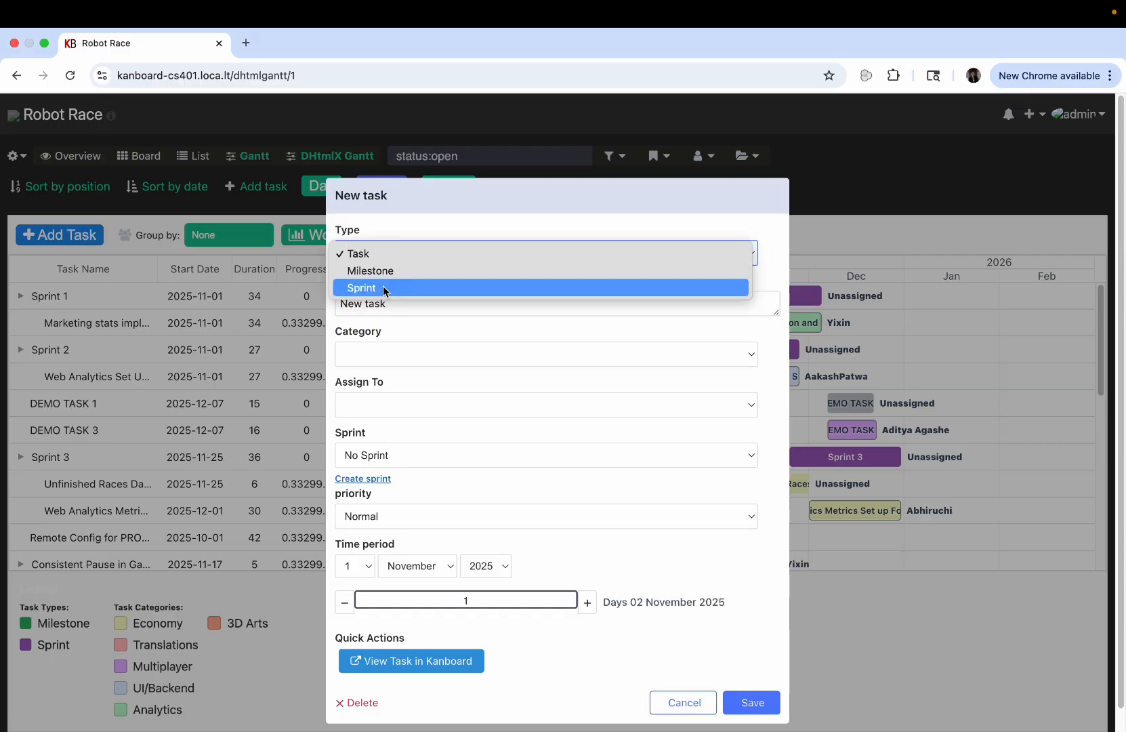
click(383, 287)
drag(385, 301, 329, 305)
key(BackSpace)
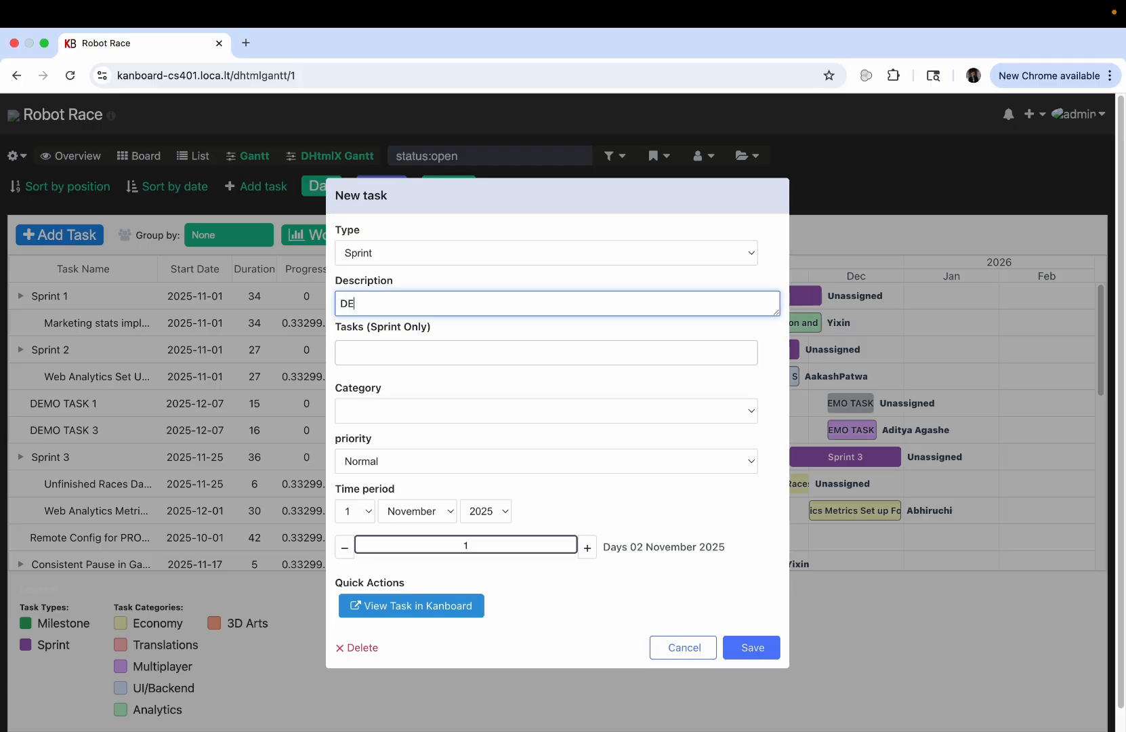
text(DEMO SPRINT)
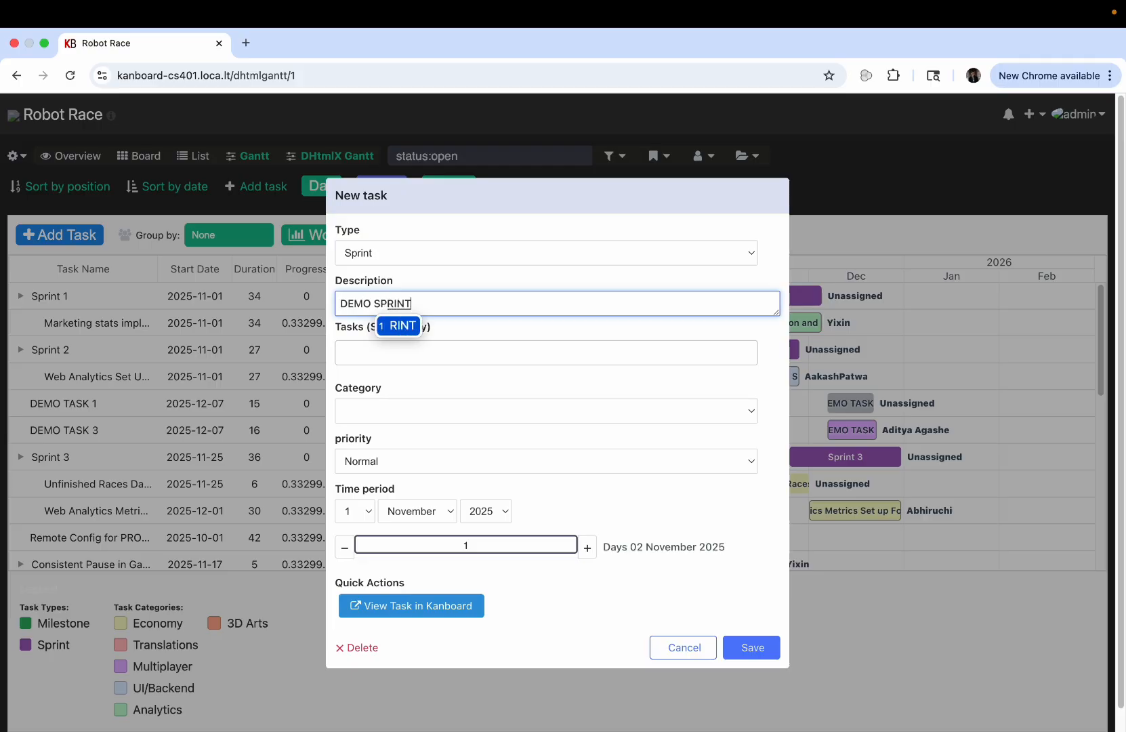
Step: Assign DEMO TASK 1 and DEMO TASK 2 to the new sprint and save it
click(472, 342)
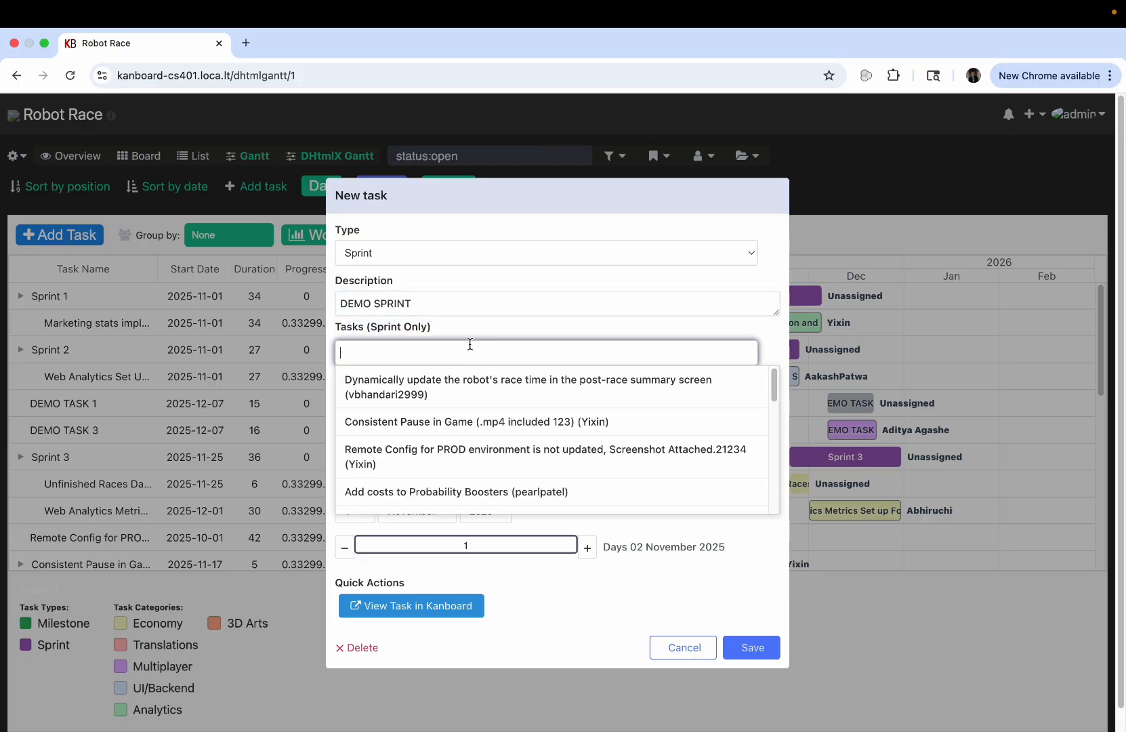
scroll(473, 433, down, 4)
scroll(472, 457, down, 8)
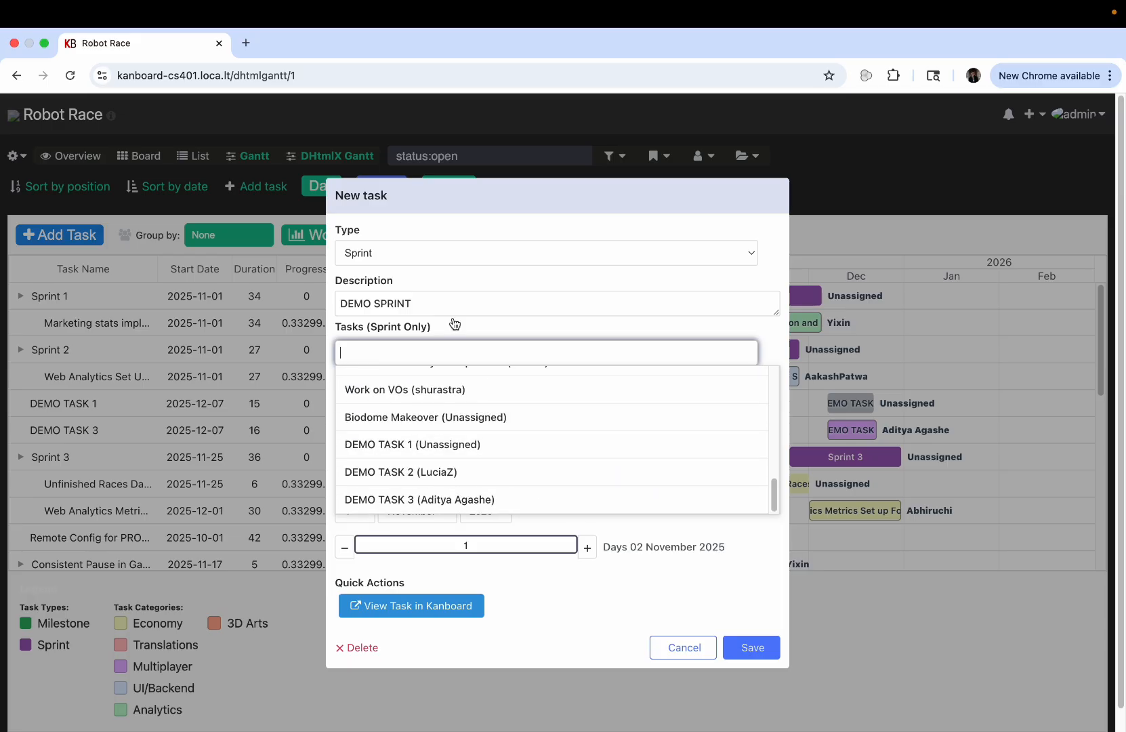
click(434, 445)
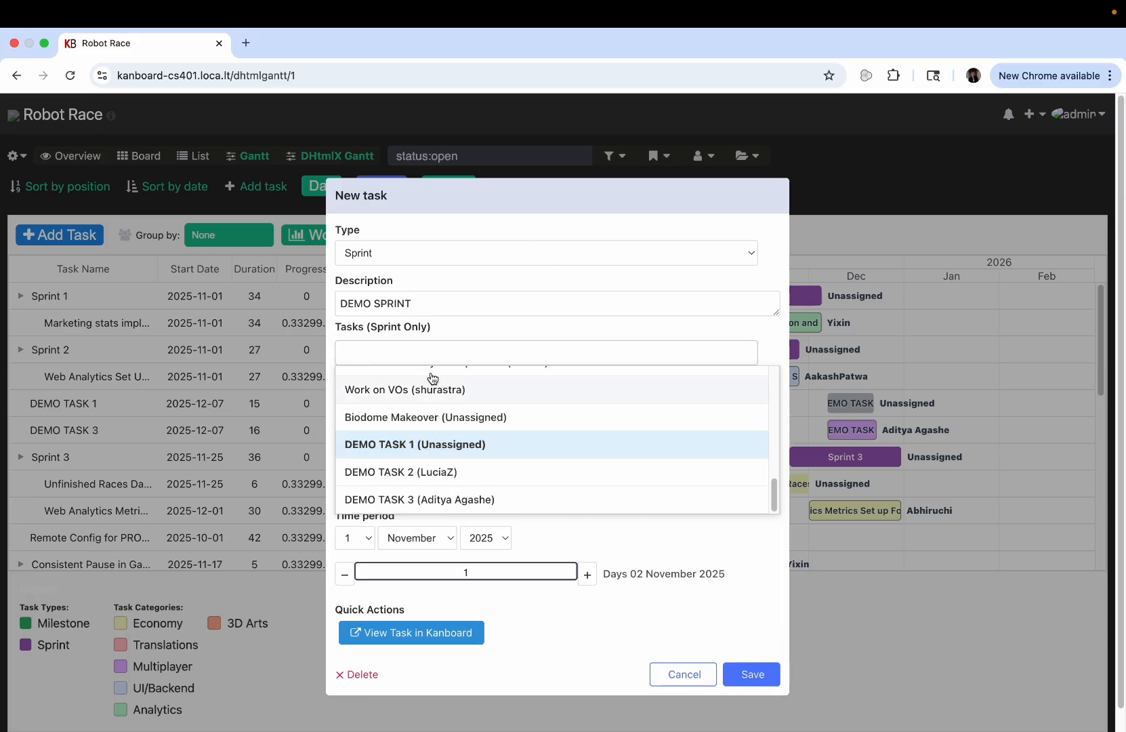
click(434, 471)
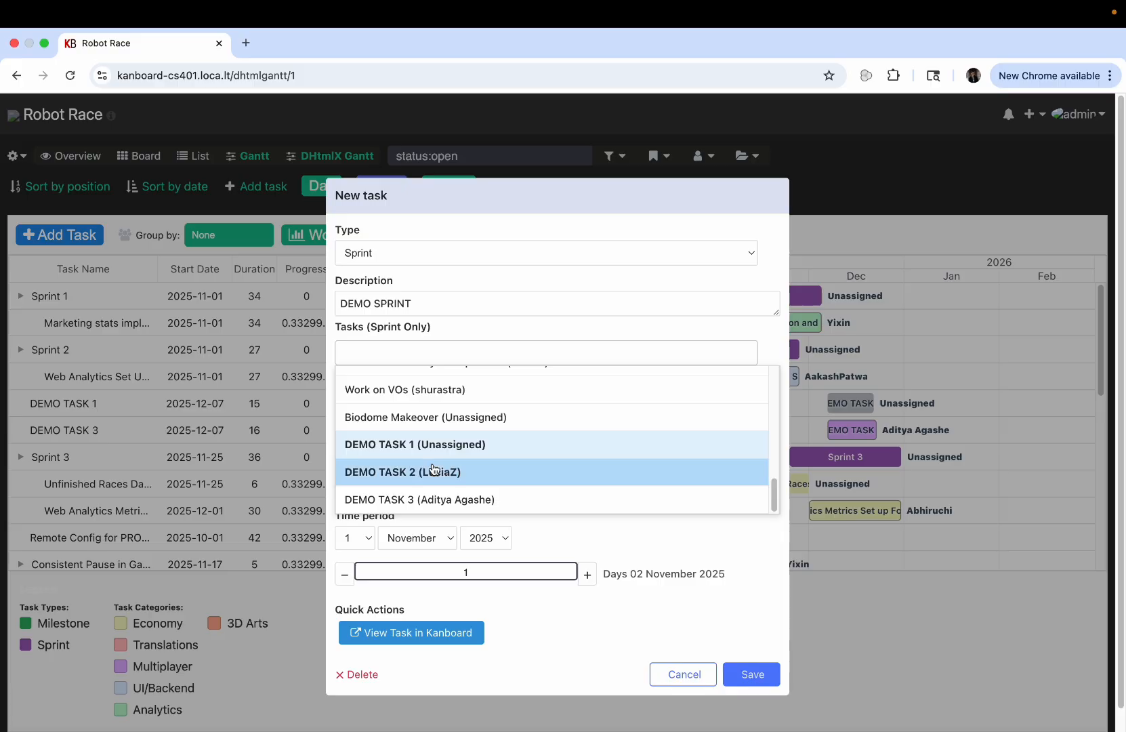
click(519, 334)
scroll(458, 457, down, 1)
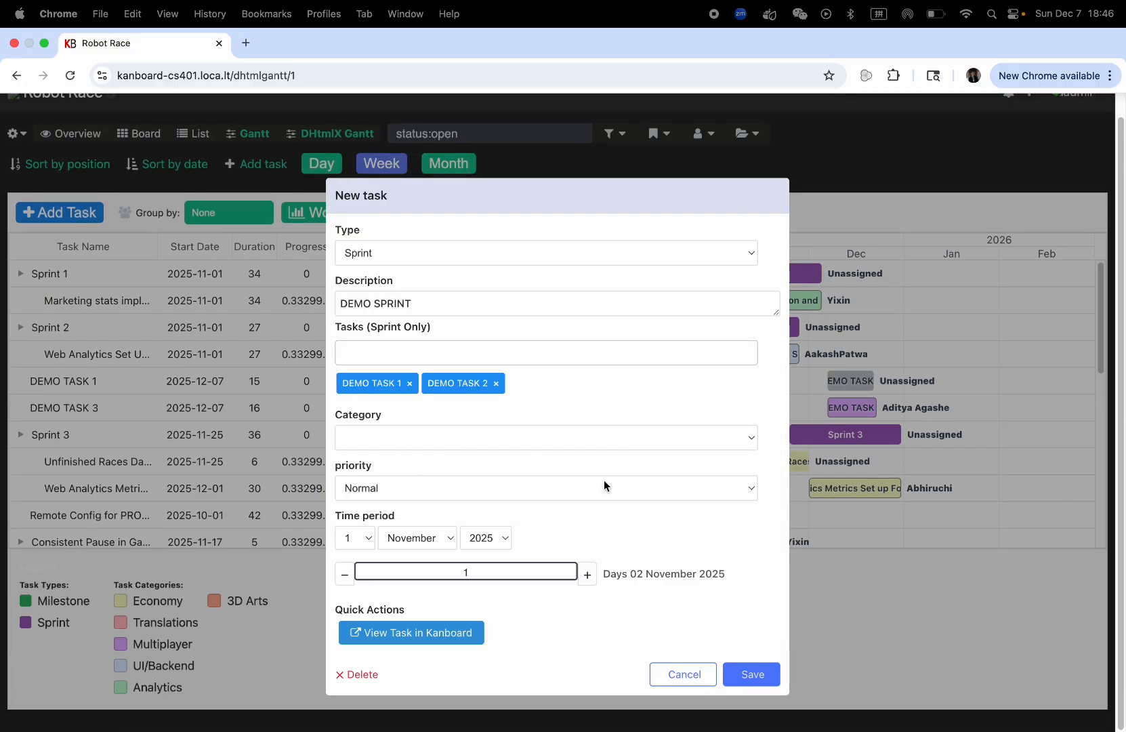
click(744, 675)
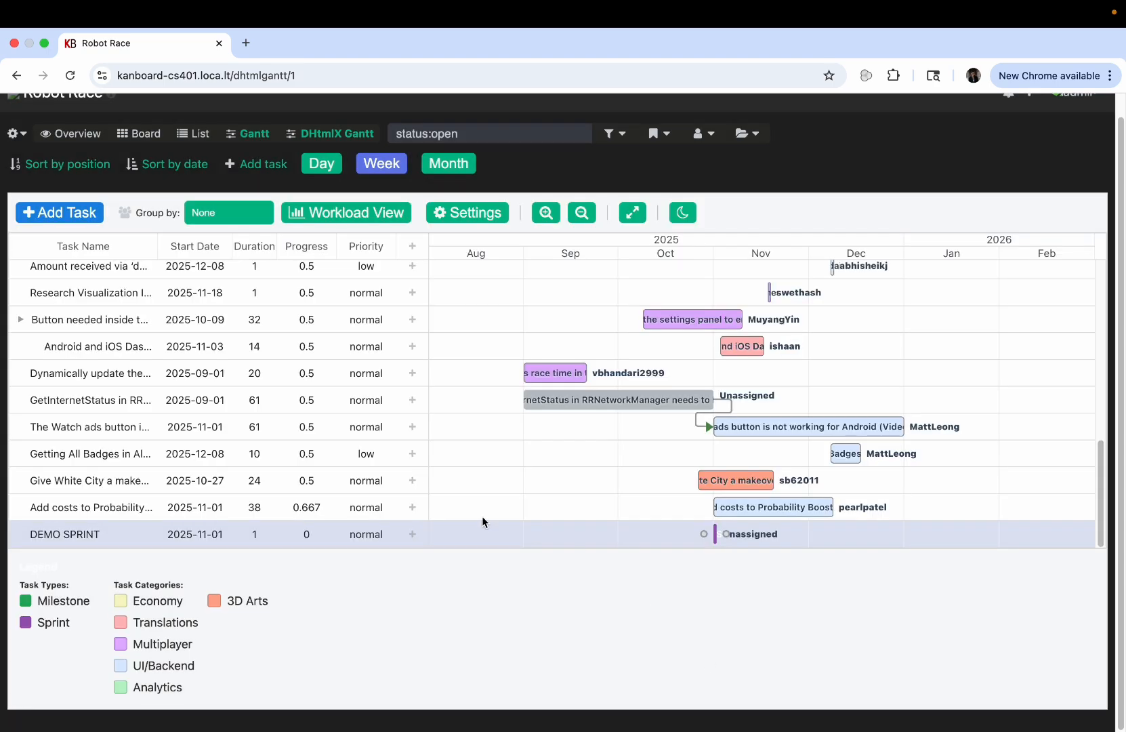
Step: Reload the project's DHtmlX Gantt page and return to the start of the refreshed task list
click(519, 80)
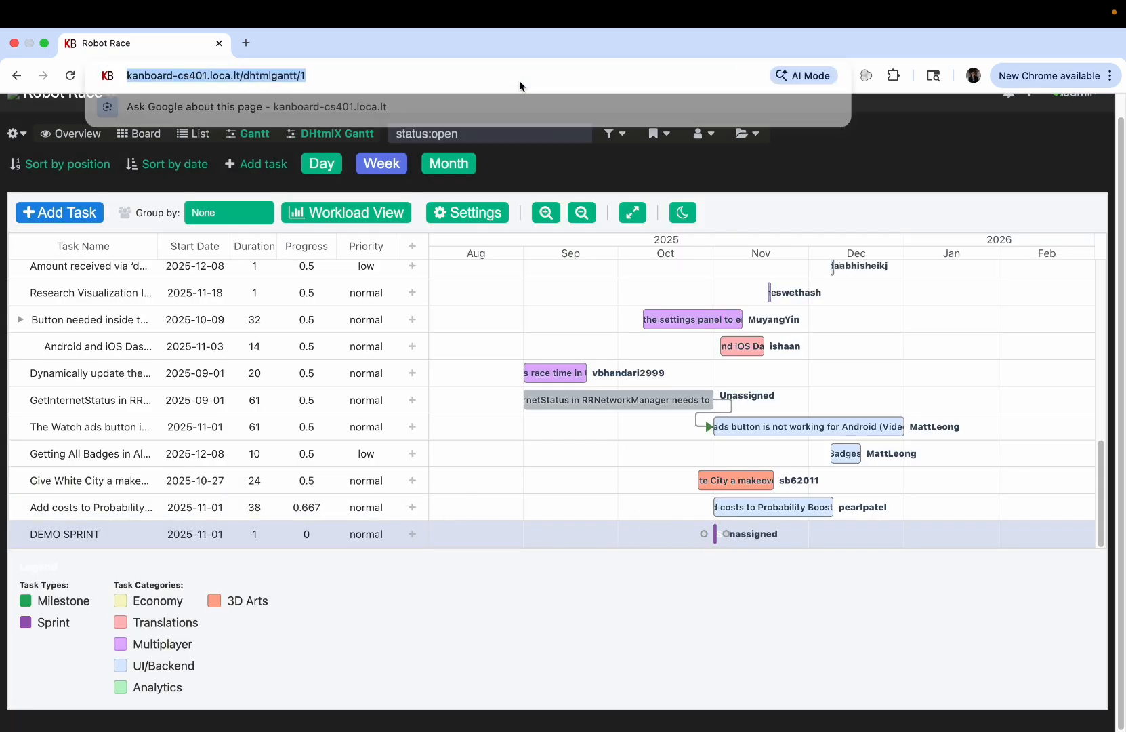
key(Return)
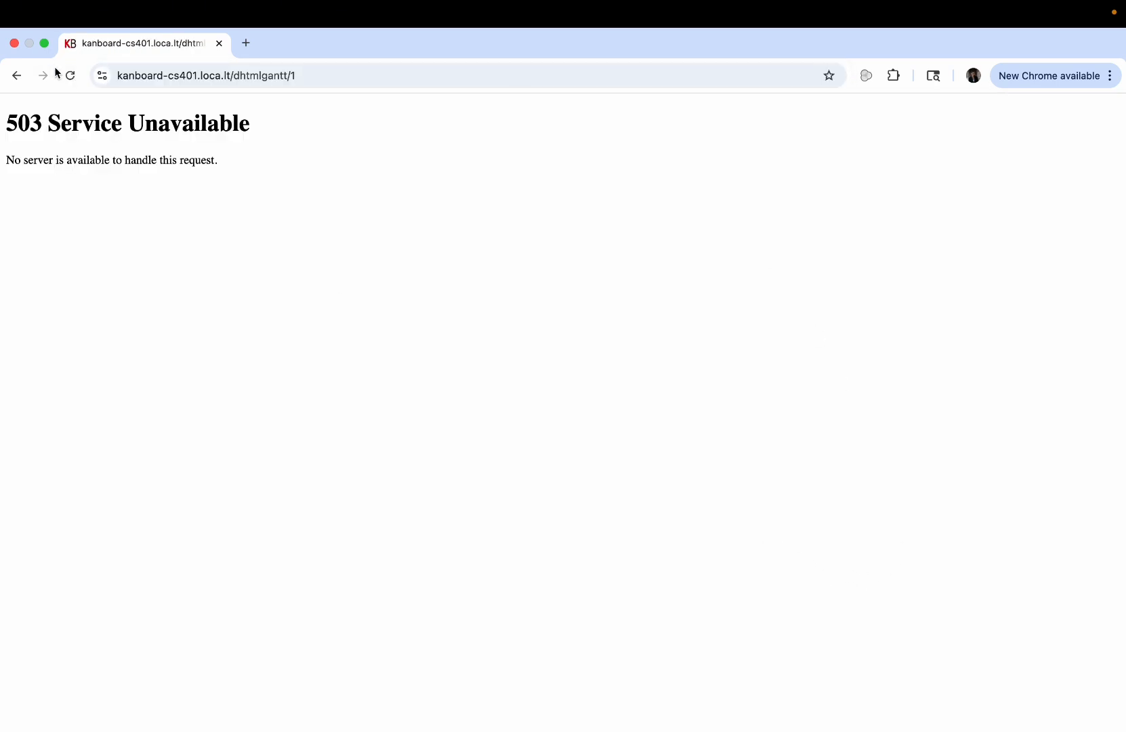
click(70, 75)
scroll(613, 489, down, 10)
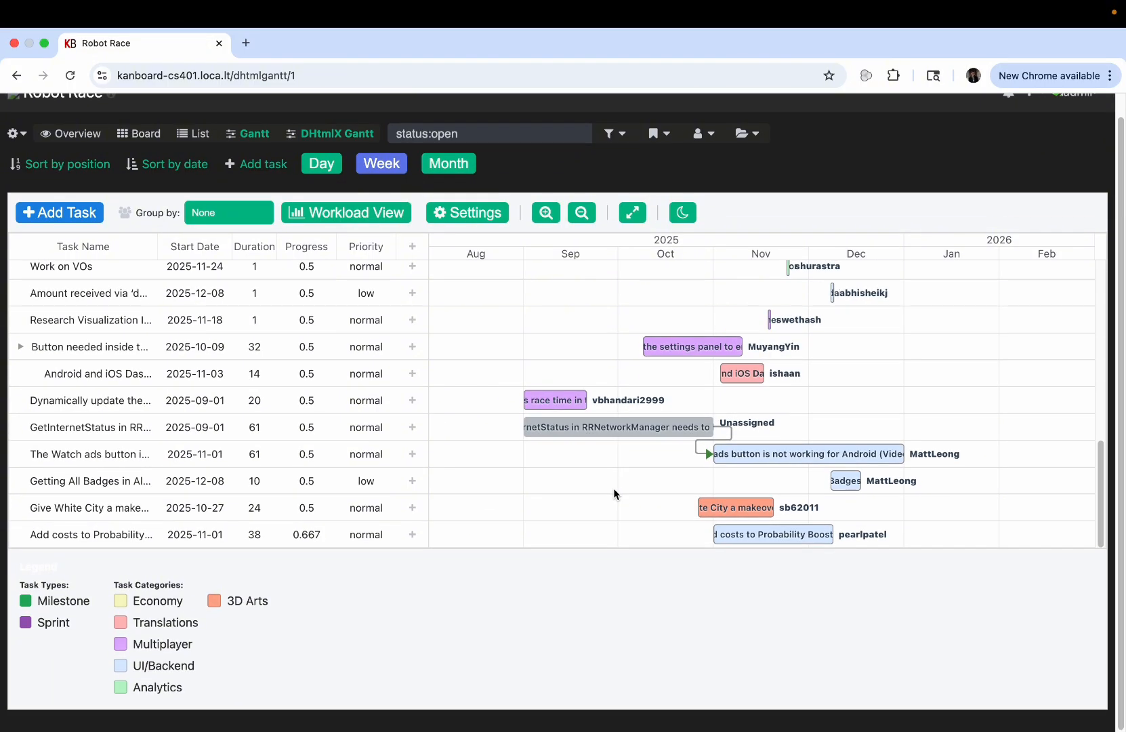
scroll(613, 488, up, 10)
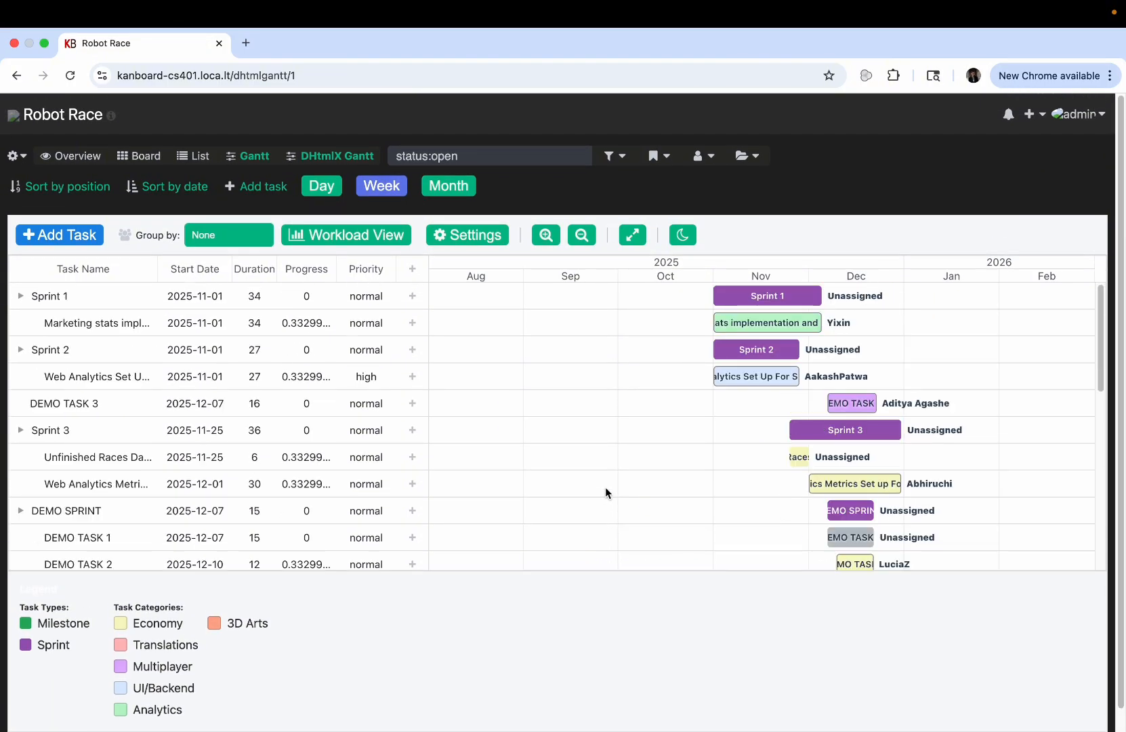
Step: Zoom the timeline in to week level and show DEMO SPRINT with its tasks on the chart
scroll(406, 508, down, 3)
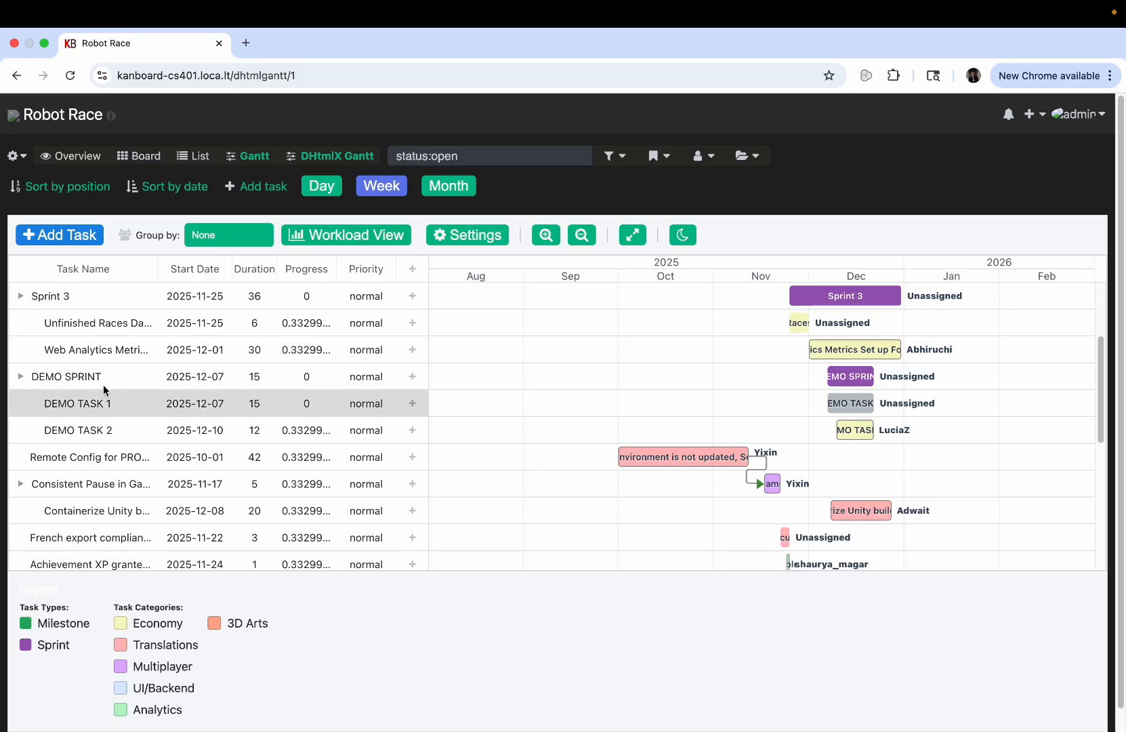
mouse_move(116, 377)
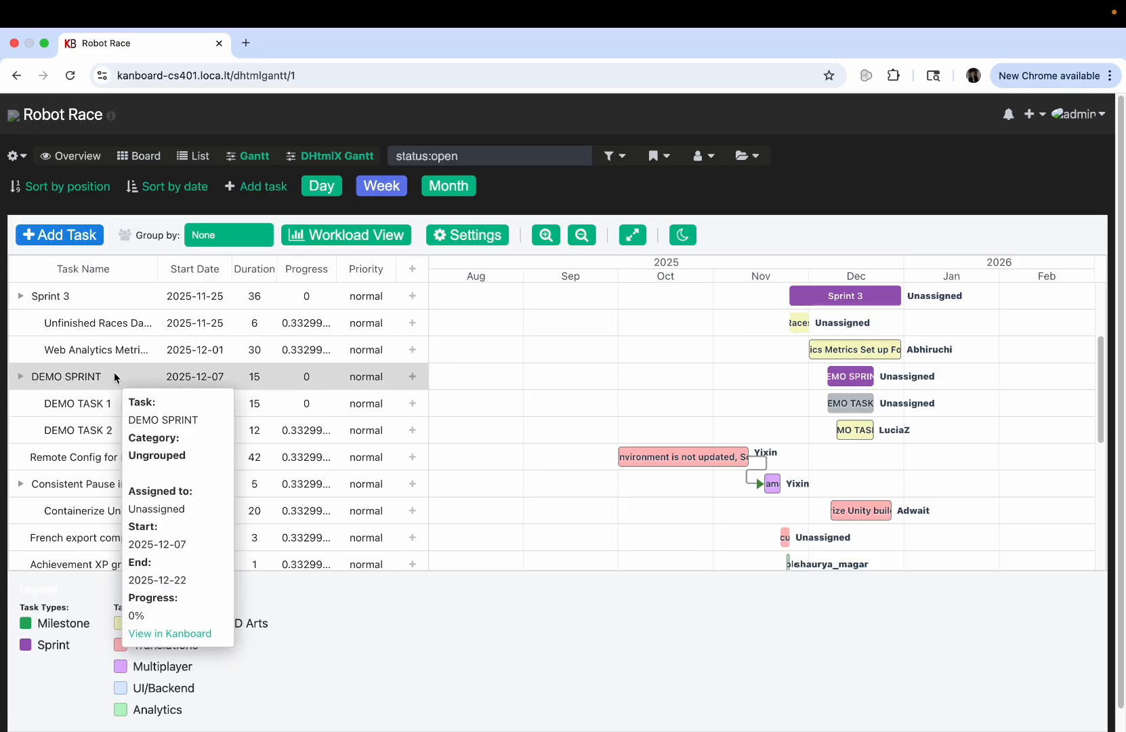
click(546, 235)
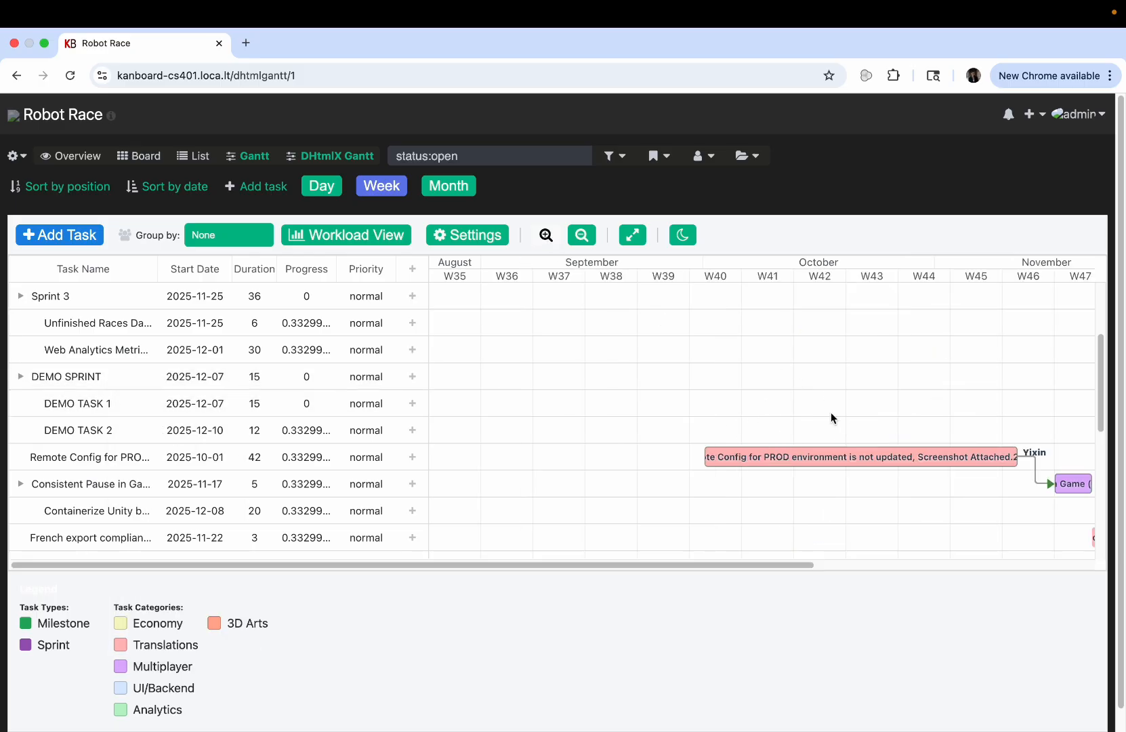
click(94, 377)
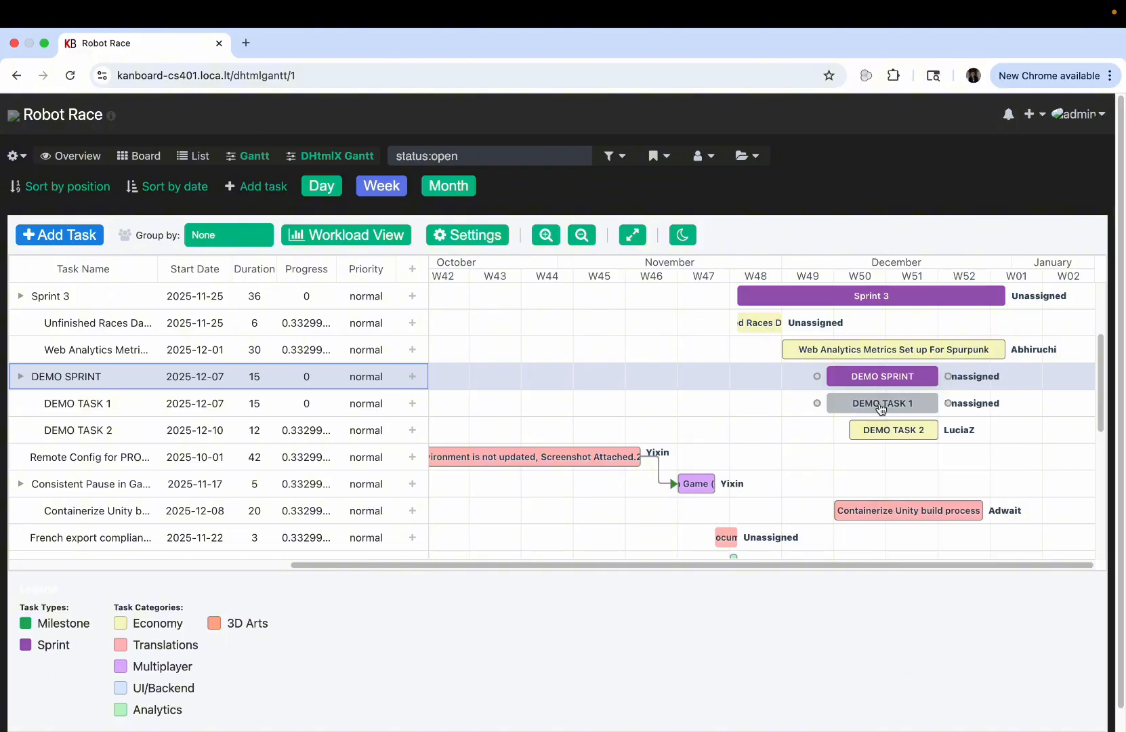
mouse_move(878, 413)
Step: Group the tasks by Sprint to review each sprint's tasks, and set the grouping back to None
click(223, 237)
click(229, 285)
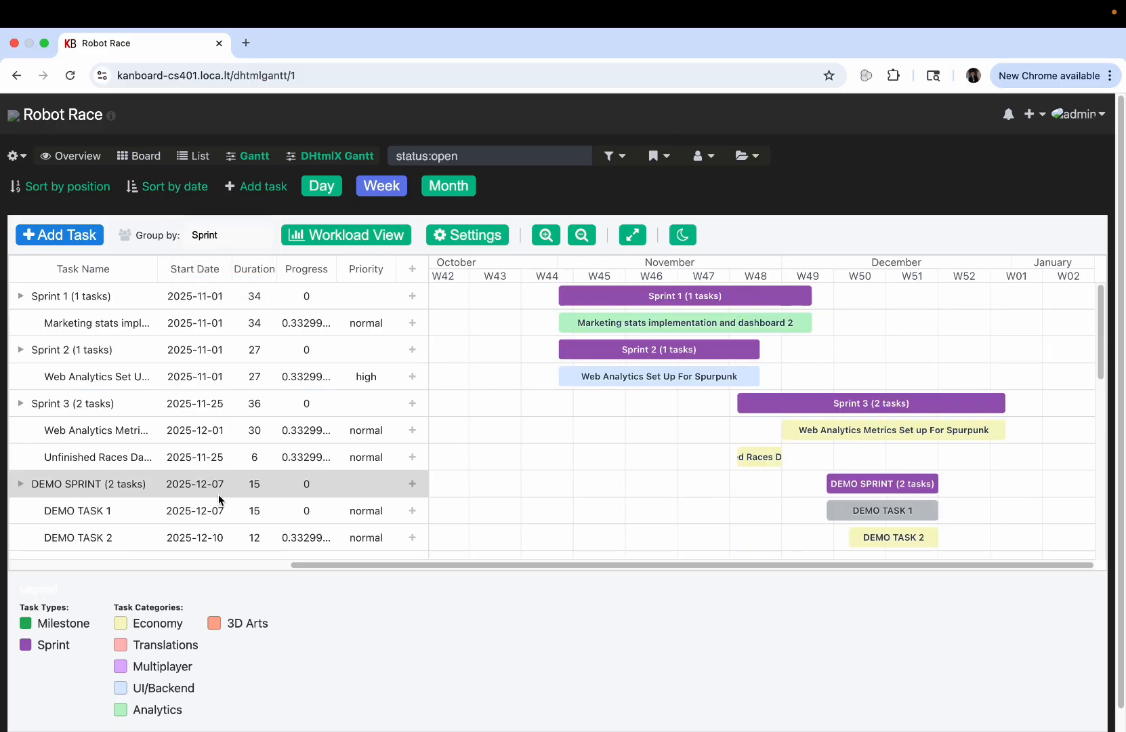
scroll(226, 477, down, 3)
scroll(206, 434, up, 3)
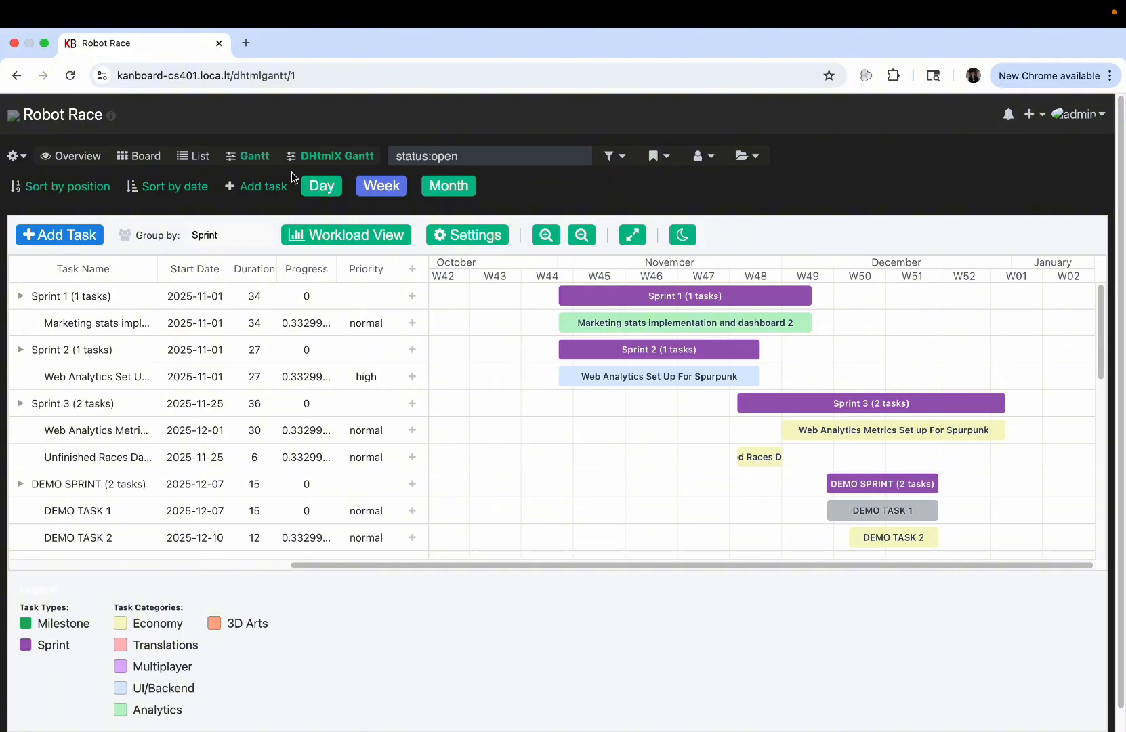
click(209, 235)
click(206, 189)
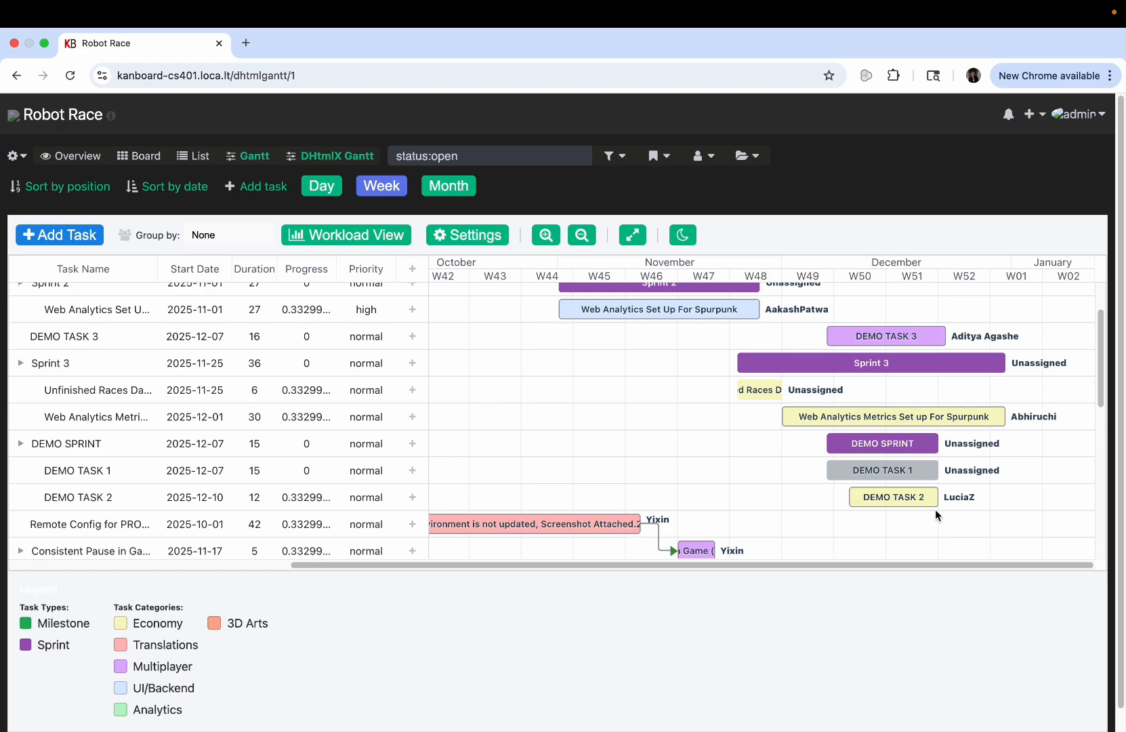
Step: Reschedule DEMO TASK 1 to start on 2025-12-15 and DEMO TASK 2 to start on 2025-12-01
drag(899, 497, 784, 502)
drag(885, 474, 784, 478)
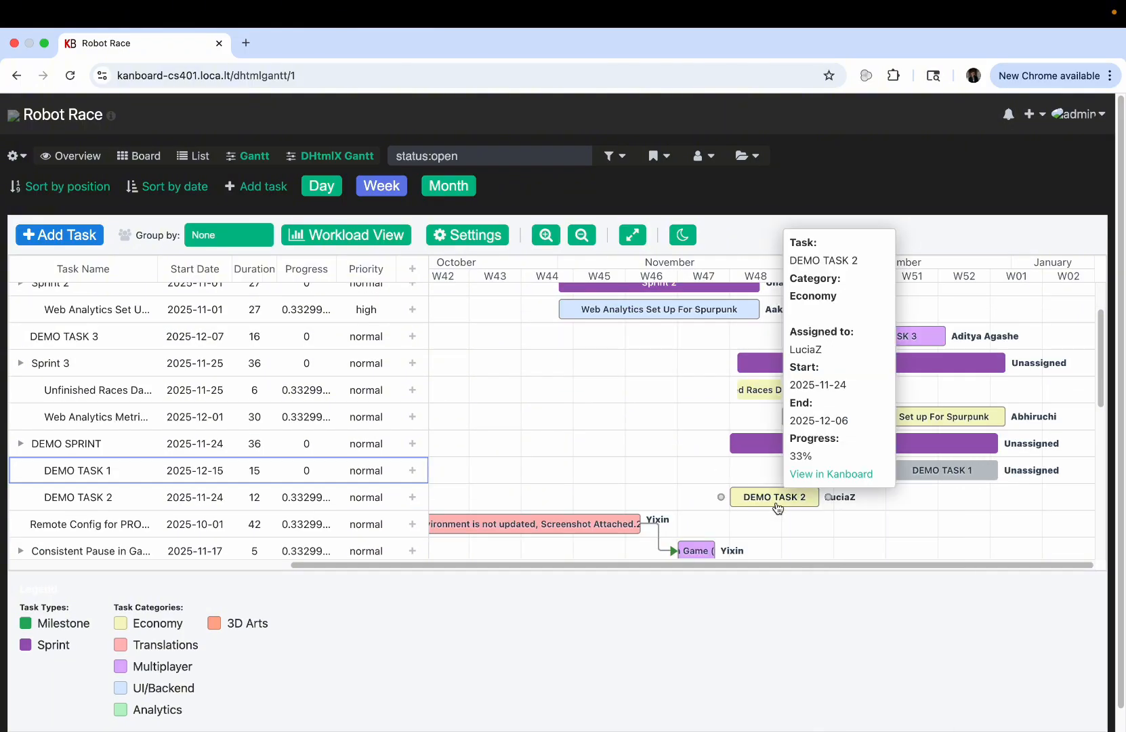
click(819, 502)
drag(813, 503, 904, 500)
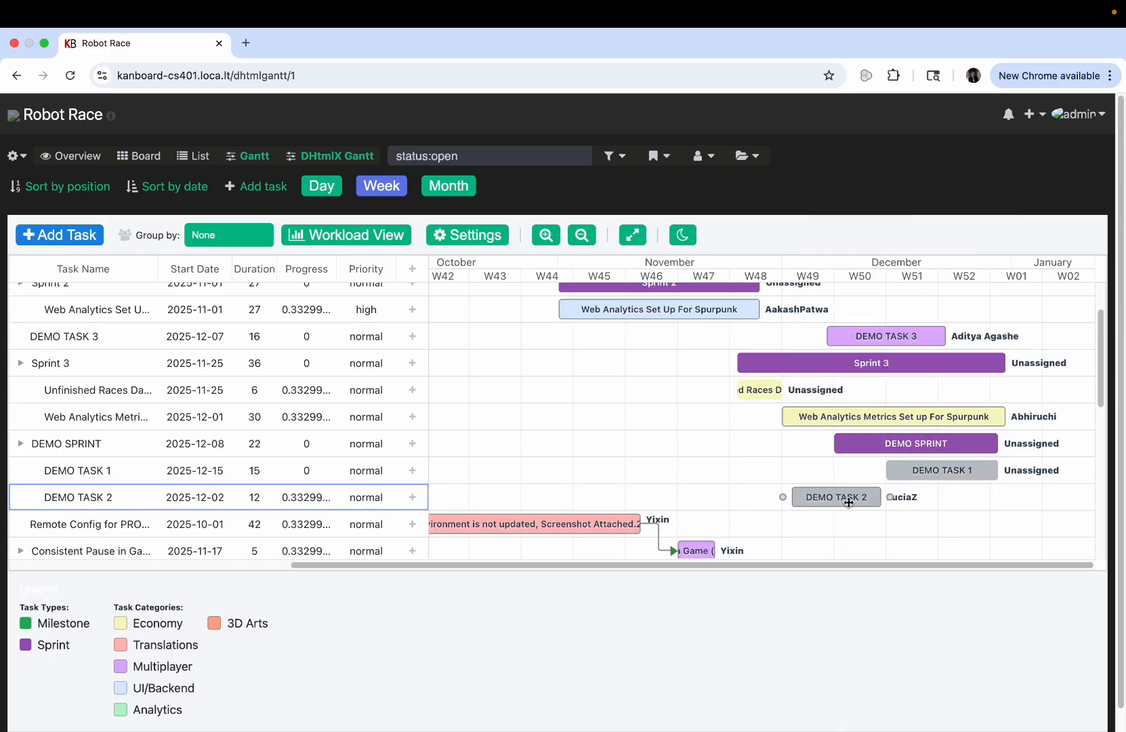
mouse_move(845, 507)
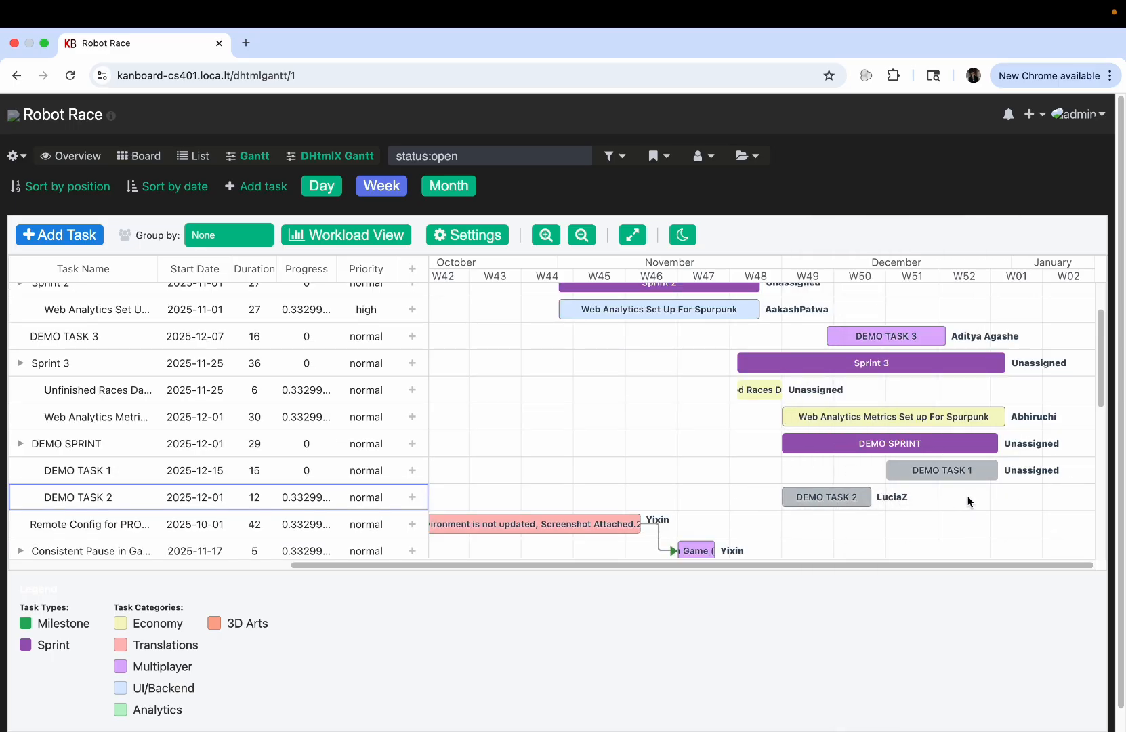
Step: Shift DEMO TASK 1 on the timeline to start on 2025-12-22, with DEMO TASK 2 starting on 2025-12-01
drag(950, 476, 928, 483)
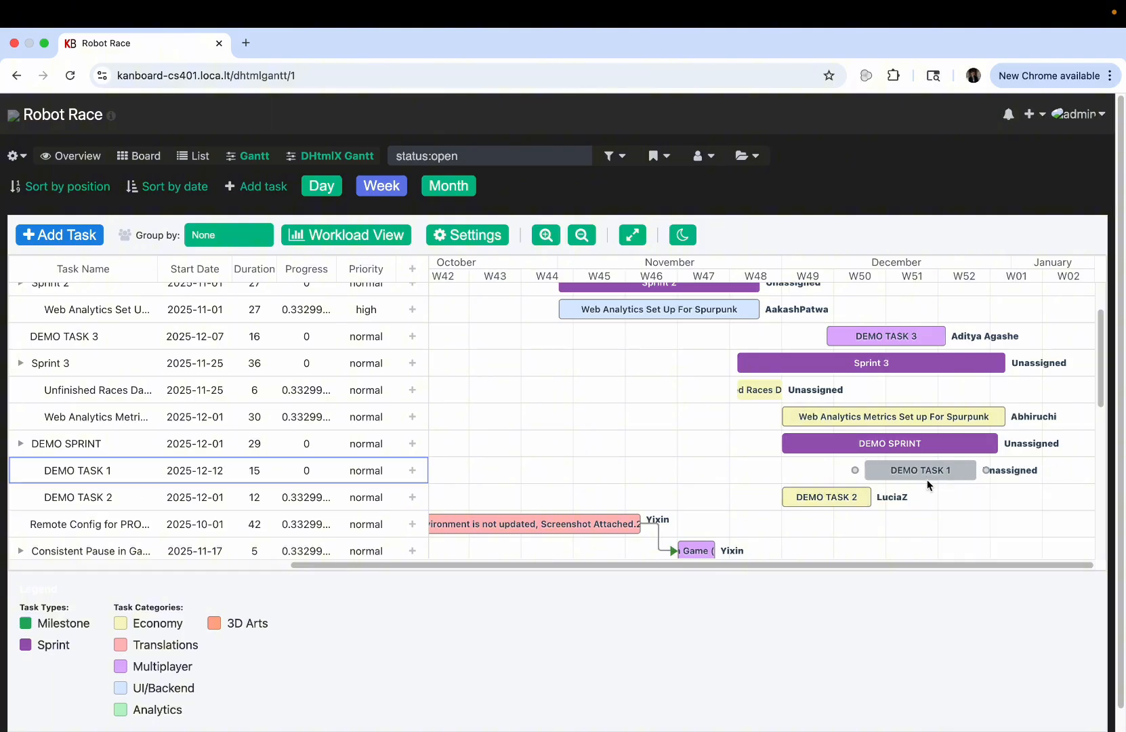
mouse_move(863, 505)
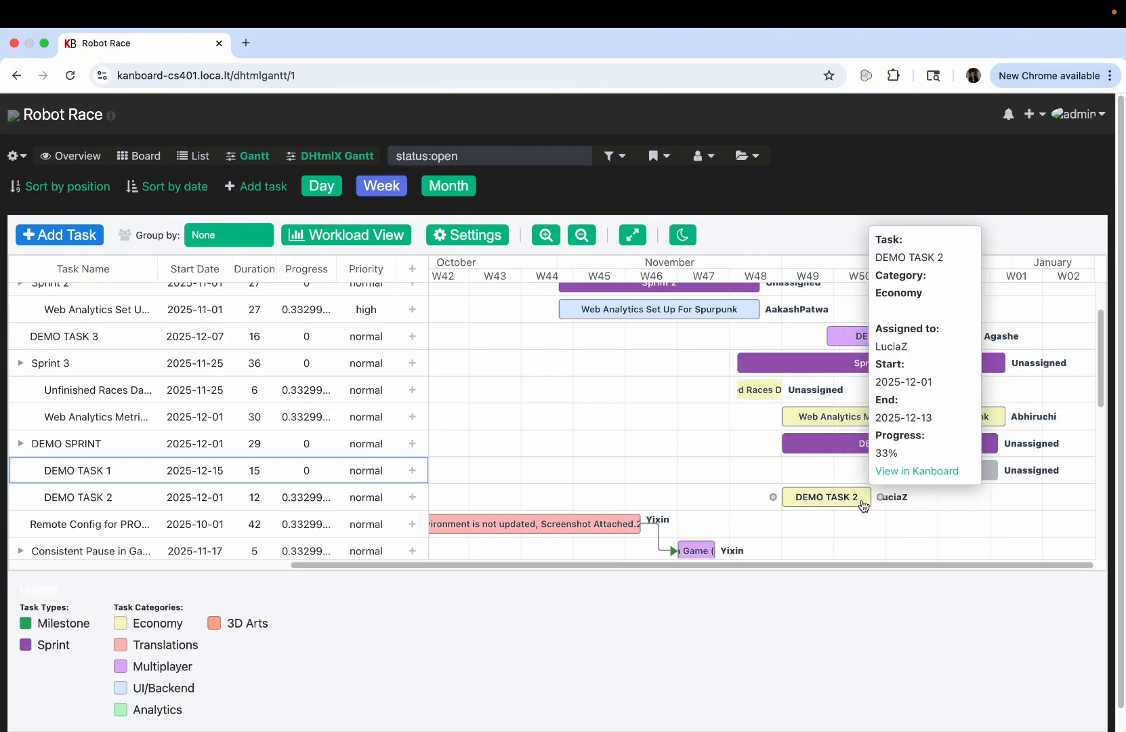
mouse_move(865, 504)
mouse_down()
mouse_move(919, 506)
mouse_move(938, 472)
mouse_move(878, 505)
mouse_up()
drag(874, 502, 814, 500)
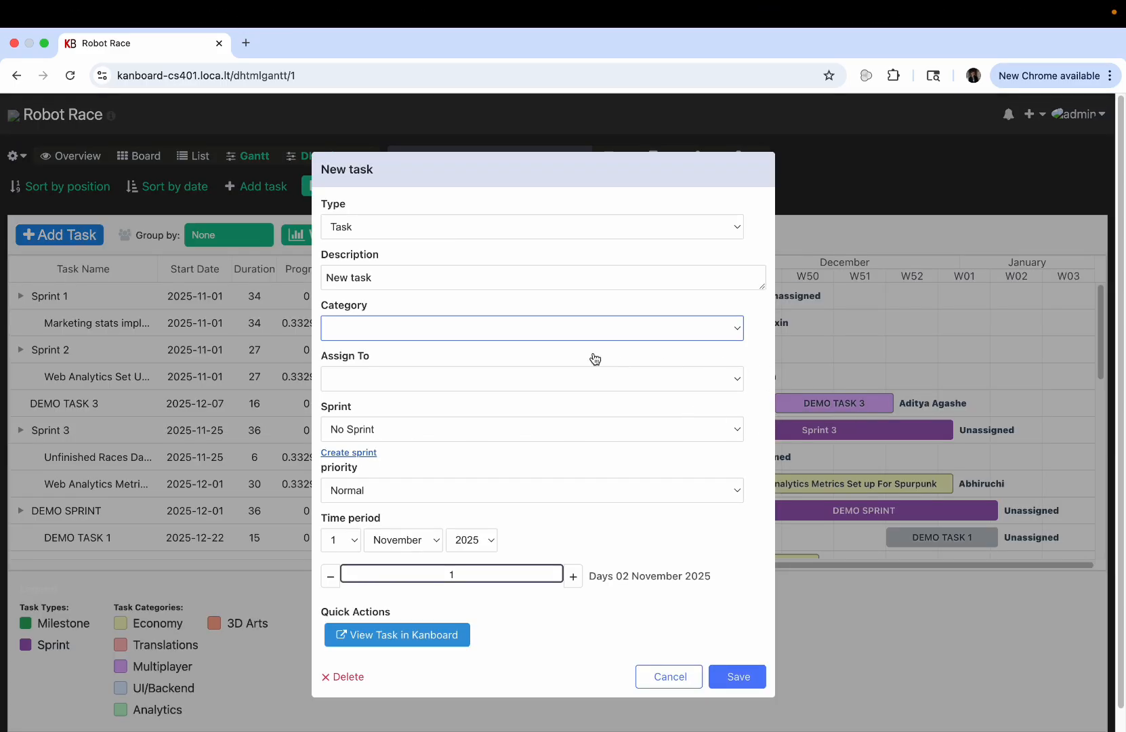
Step: Start a new task with the description DEMO TASK 4
triple_click(394, 275)
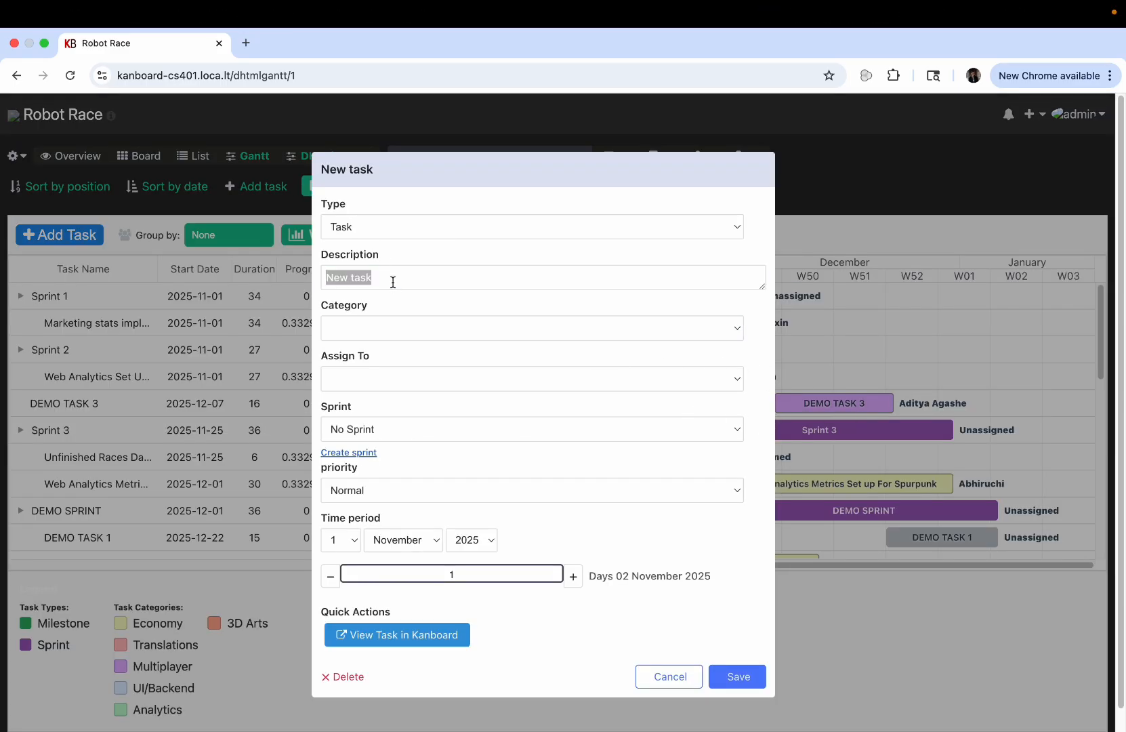
click(394, 275)
key(BackSpace)
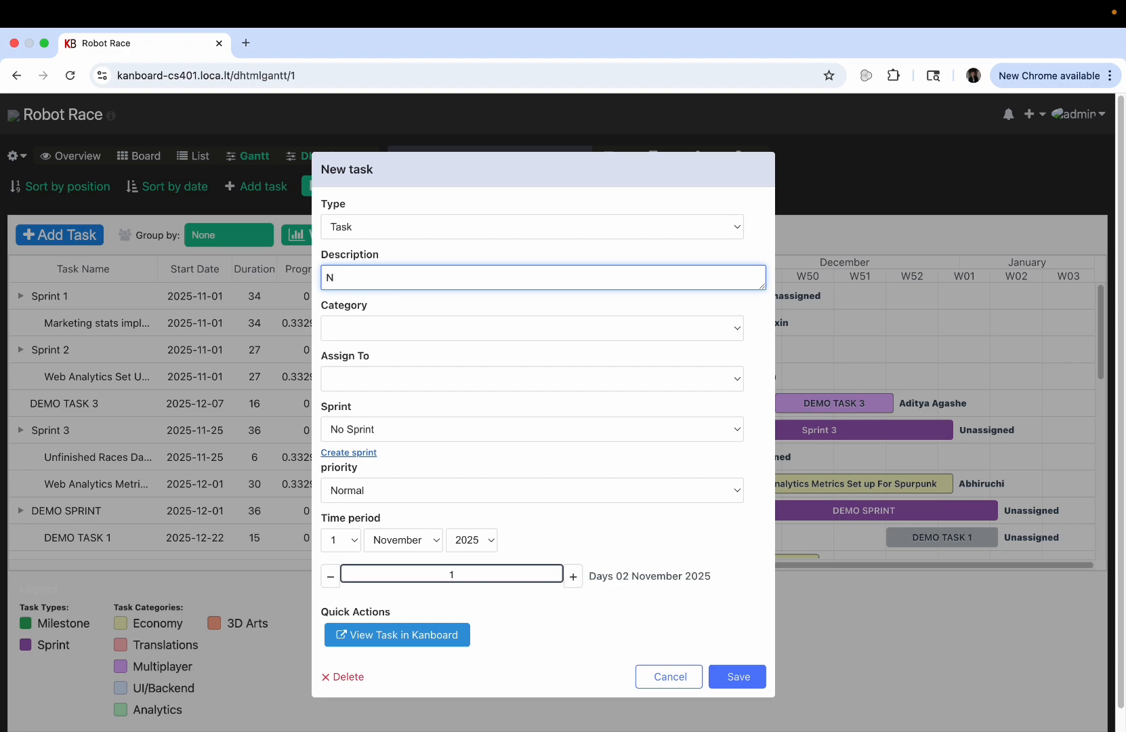
text(DEMO TASK 4)
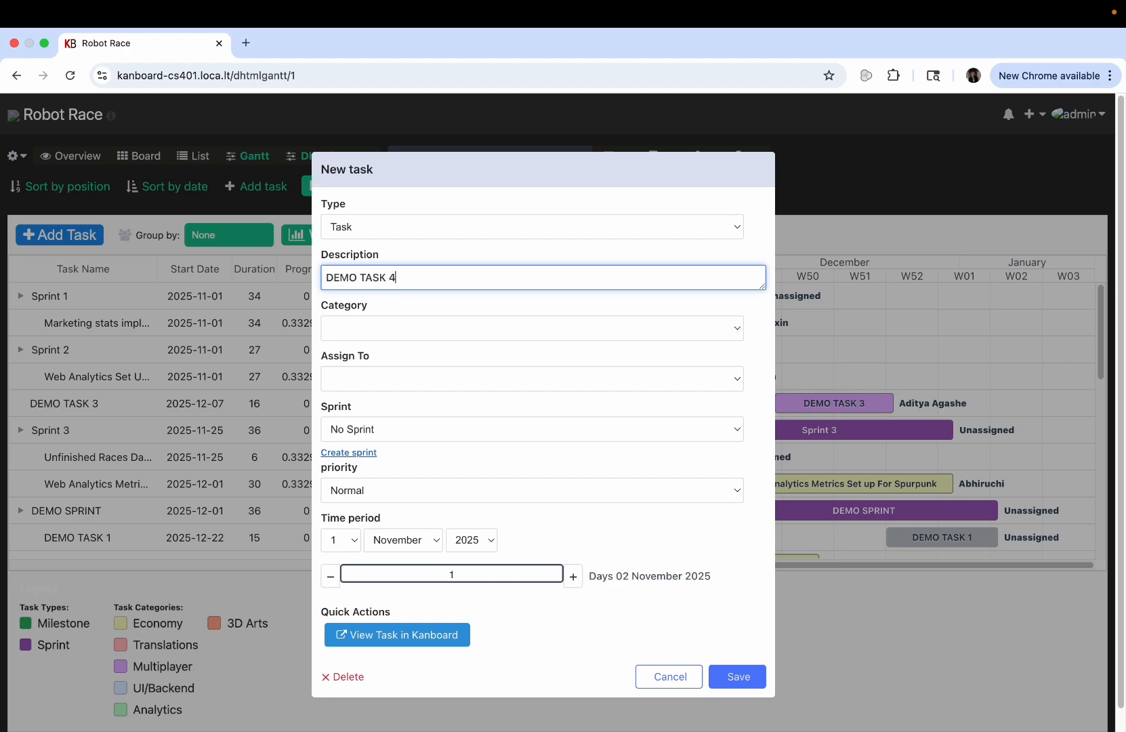
Step: Set the new task's category to Economy, choose a team member as assignee, and place it in DEMO SPRINT
click(418, 324)
click(404, 346)
click(414, 378)
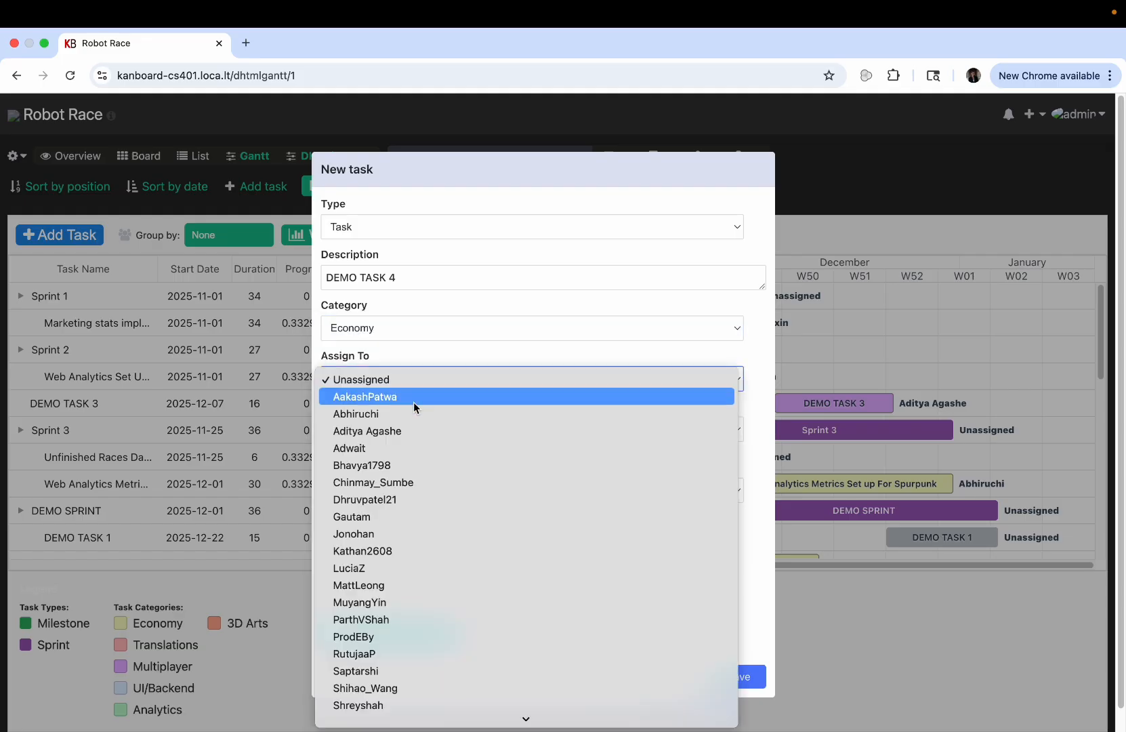
click(424, 432)
click(414, 437)
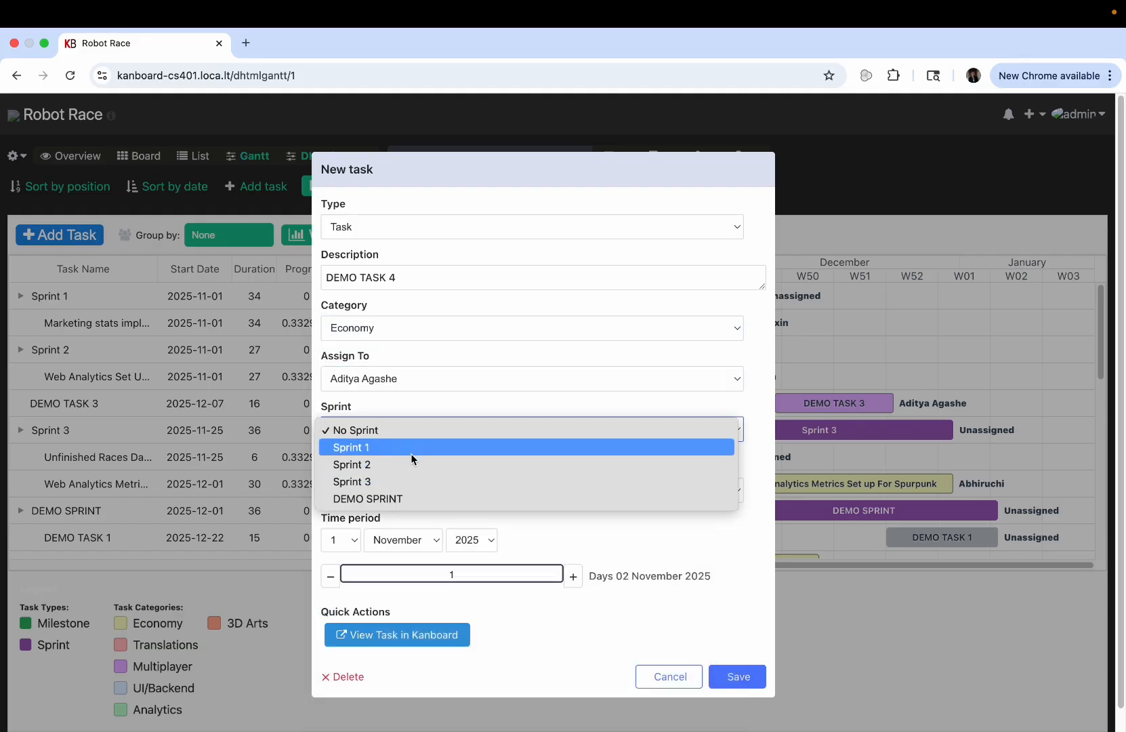
click(439, 499)
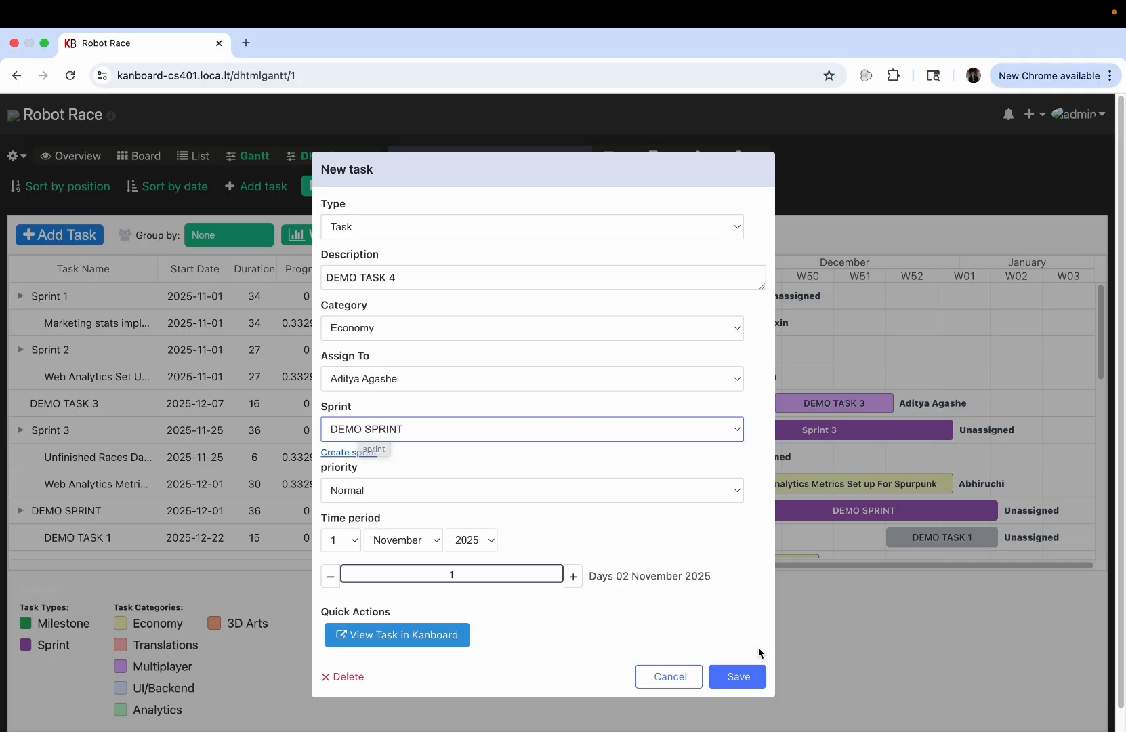
Step: Schedule the new task for 10 days starting 9 December 2025 and save it
click(551, 577)
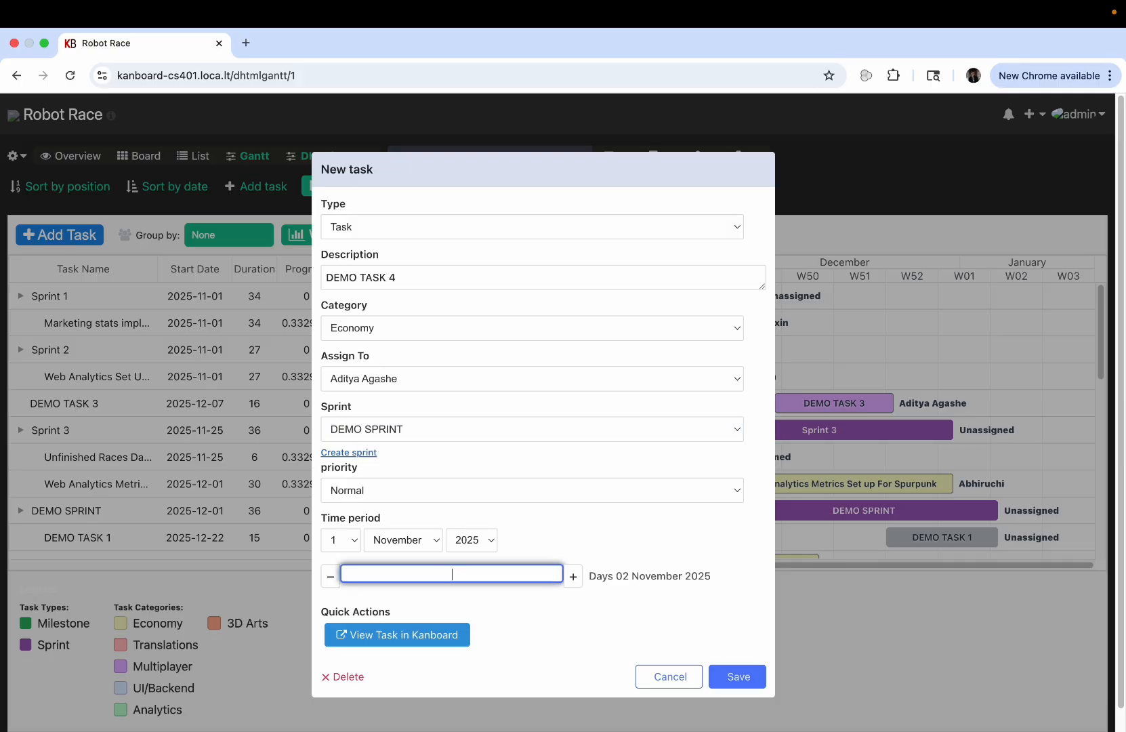
text(10)
click(427, 540)
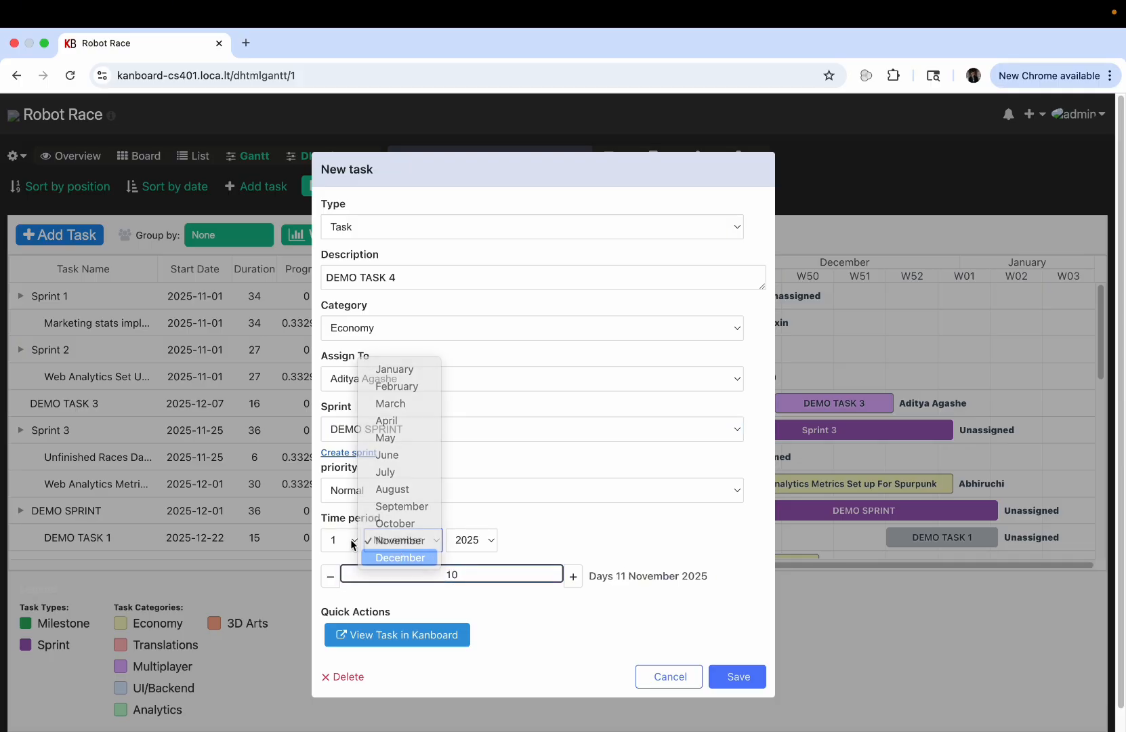
click(400, 557)
click(340, 540)
click(336, 677)
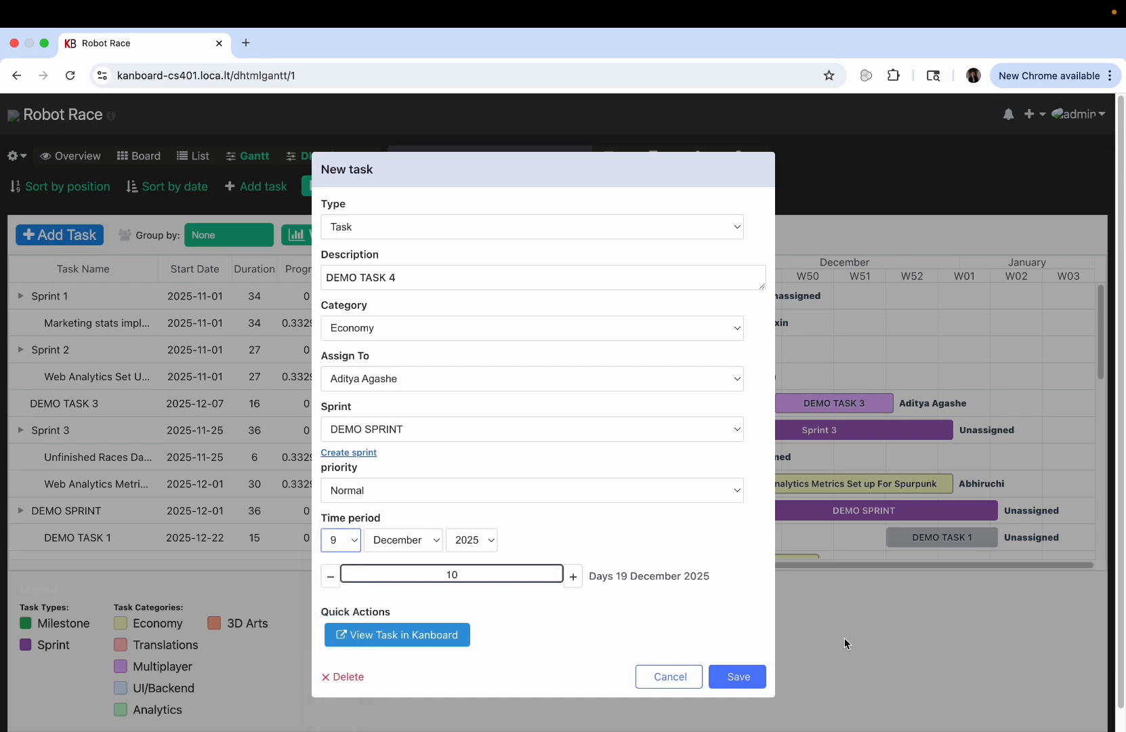
click(744, 675)
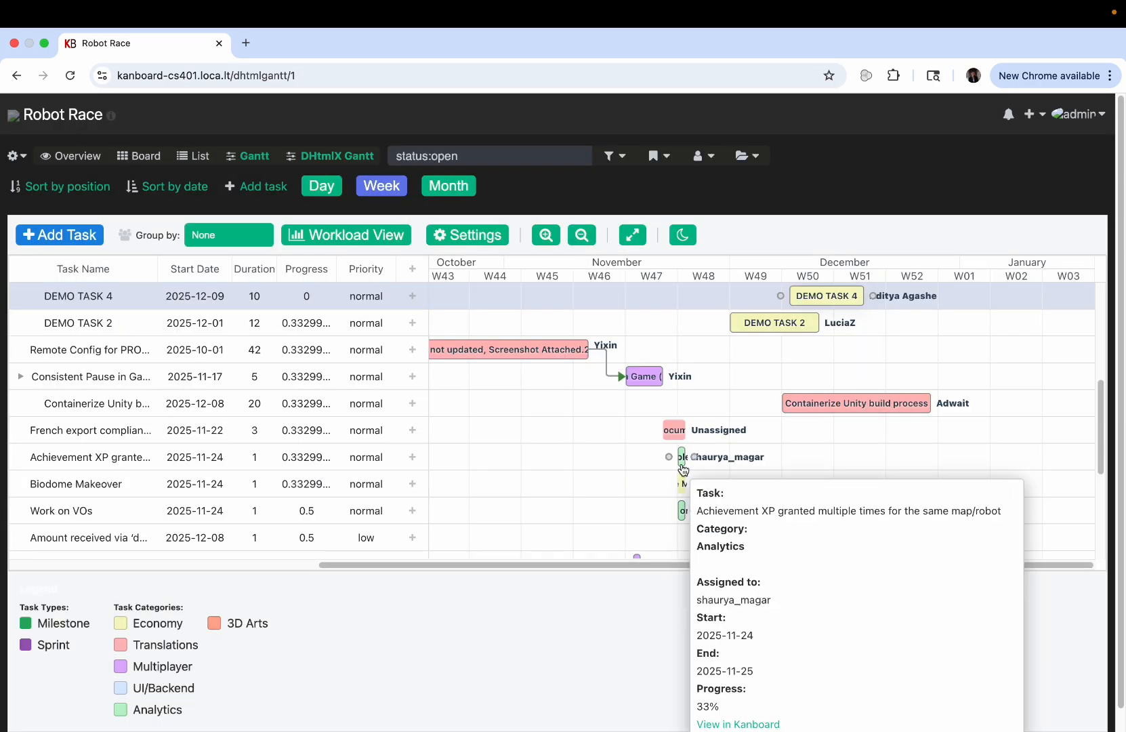
Step: Review DEMO SPRINT and its tasks on the timeline, and view the sprint's edit form without changing it
scroll(683, 470, up, 2)
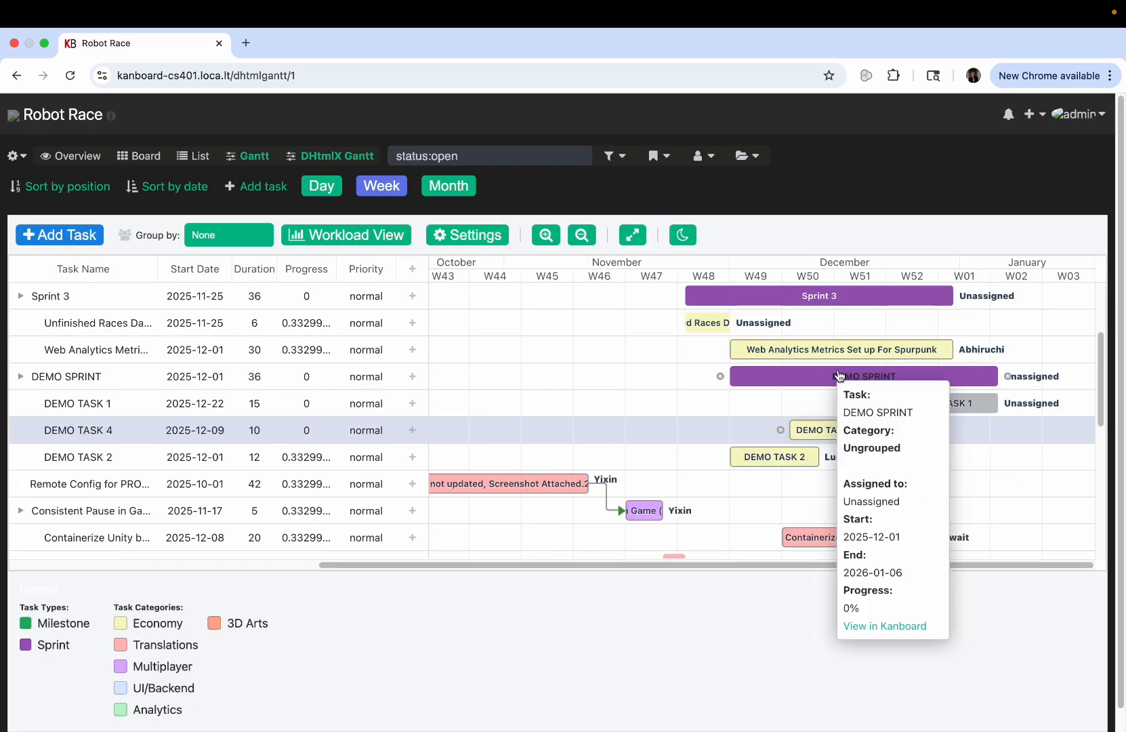
mouse_move(860, 433)
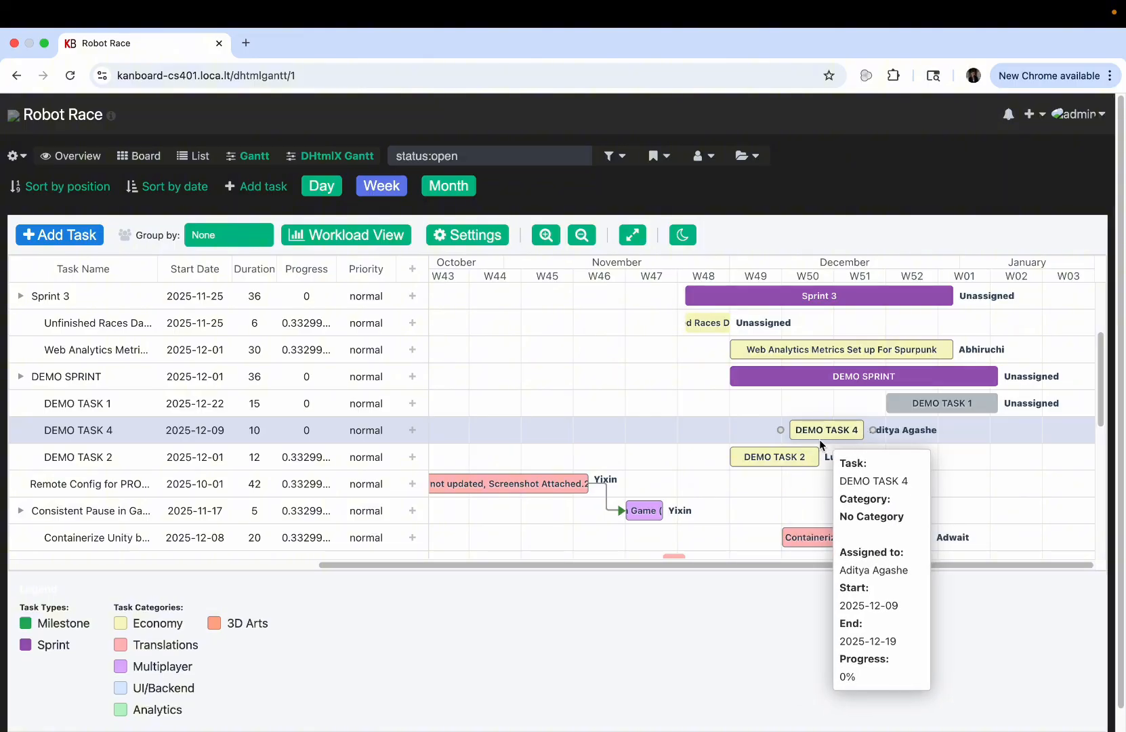
mouse_move(787, 466)
mouse_move(947, 404)
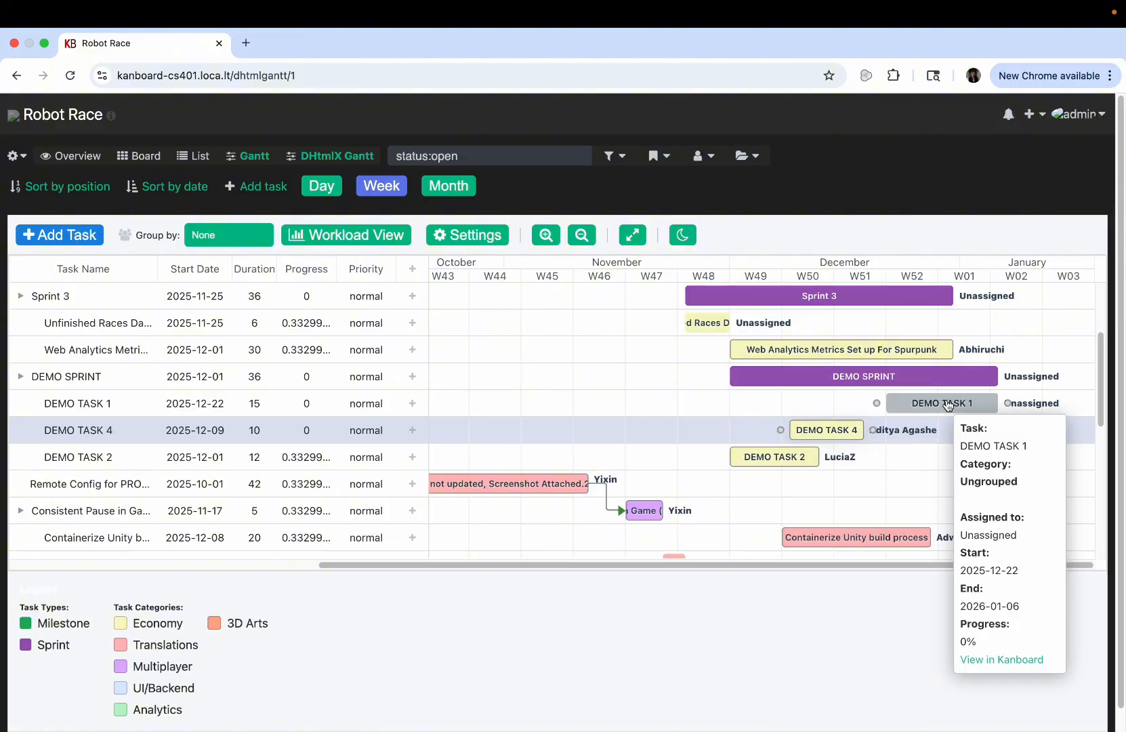
double_click(901, 376)
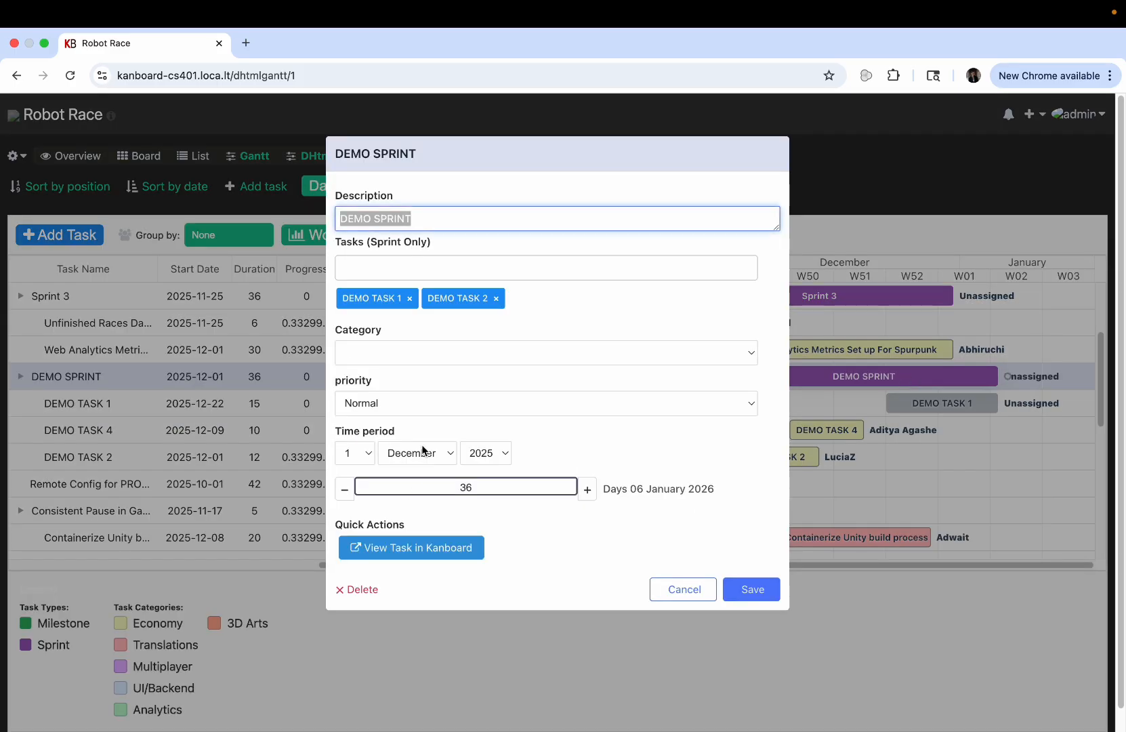
click(677, 587)
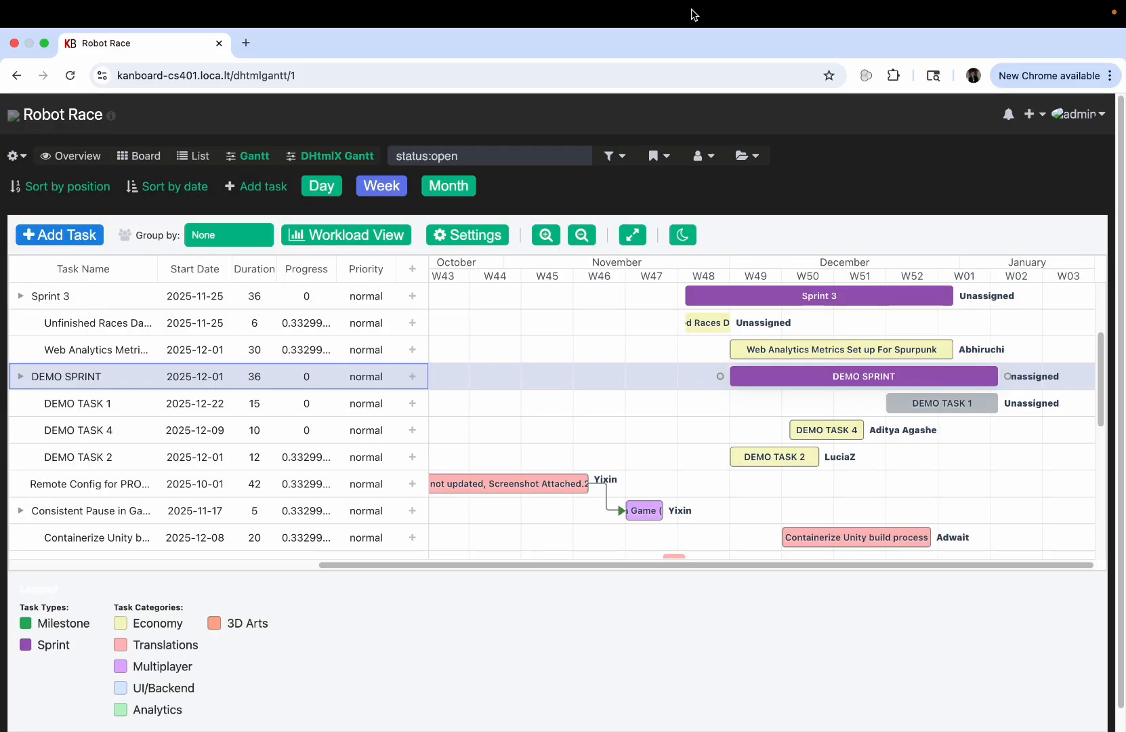
Step: View the blank new task form and close it without creating a task
click(645, 68)
click(580, 467)
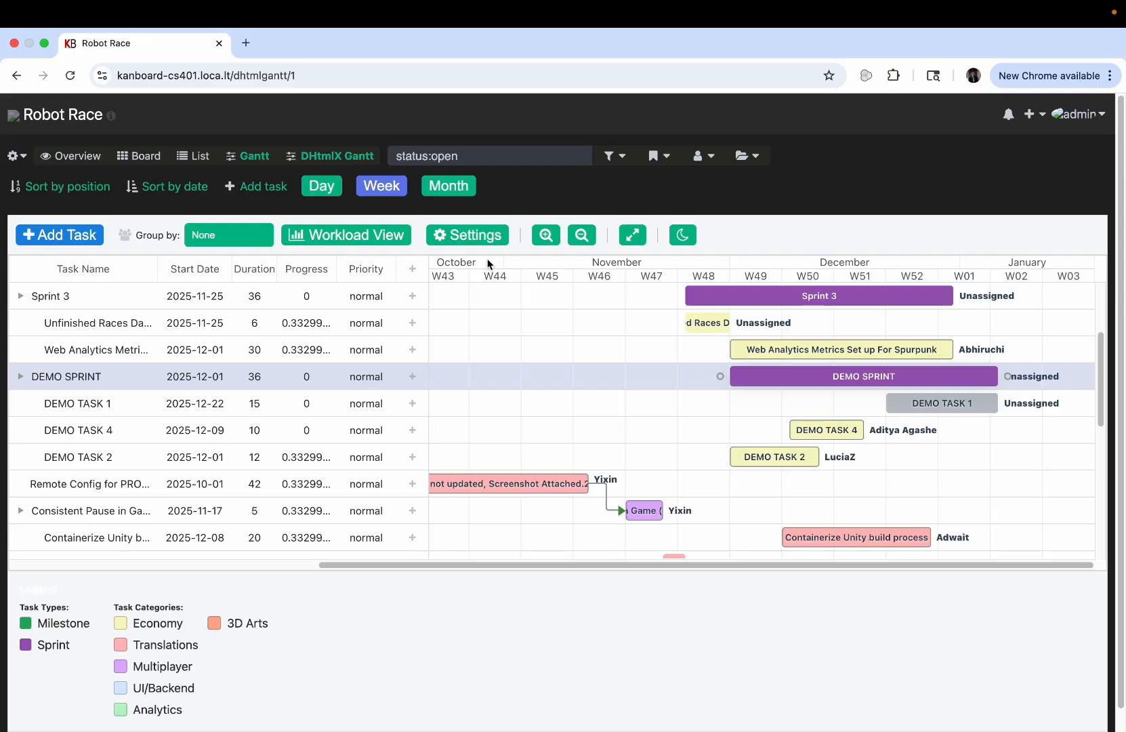
click(77, 235)
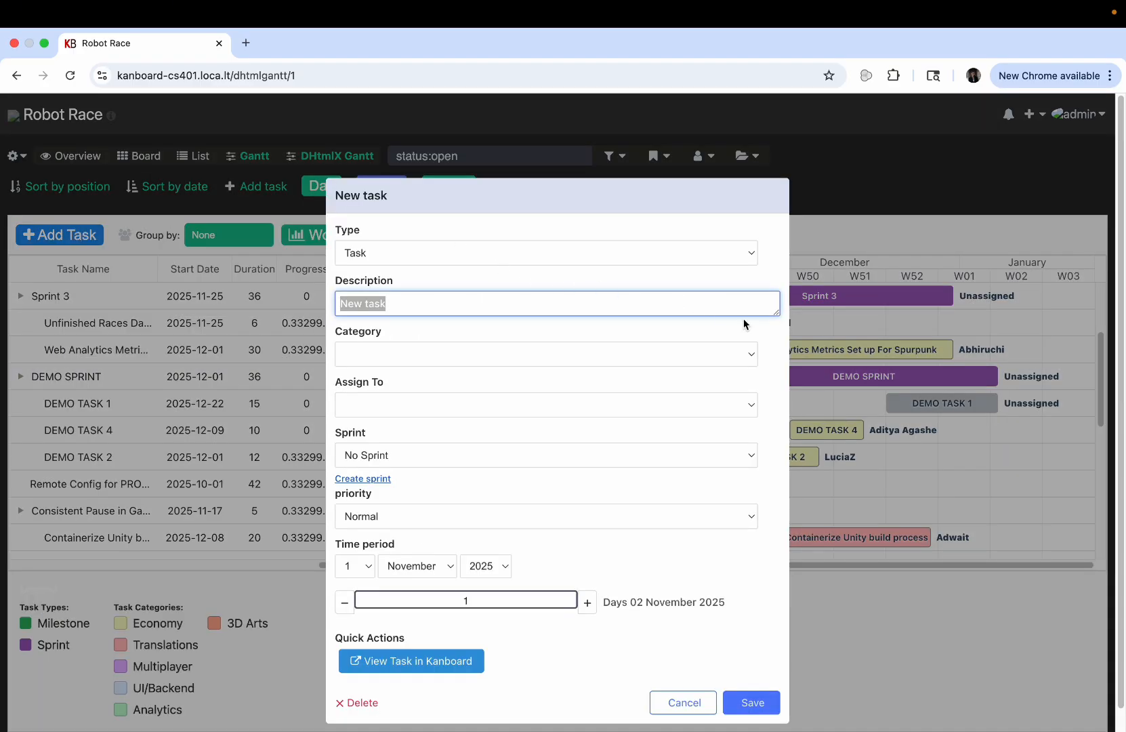
click(681, 707)
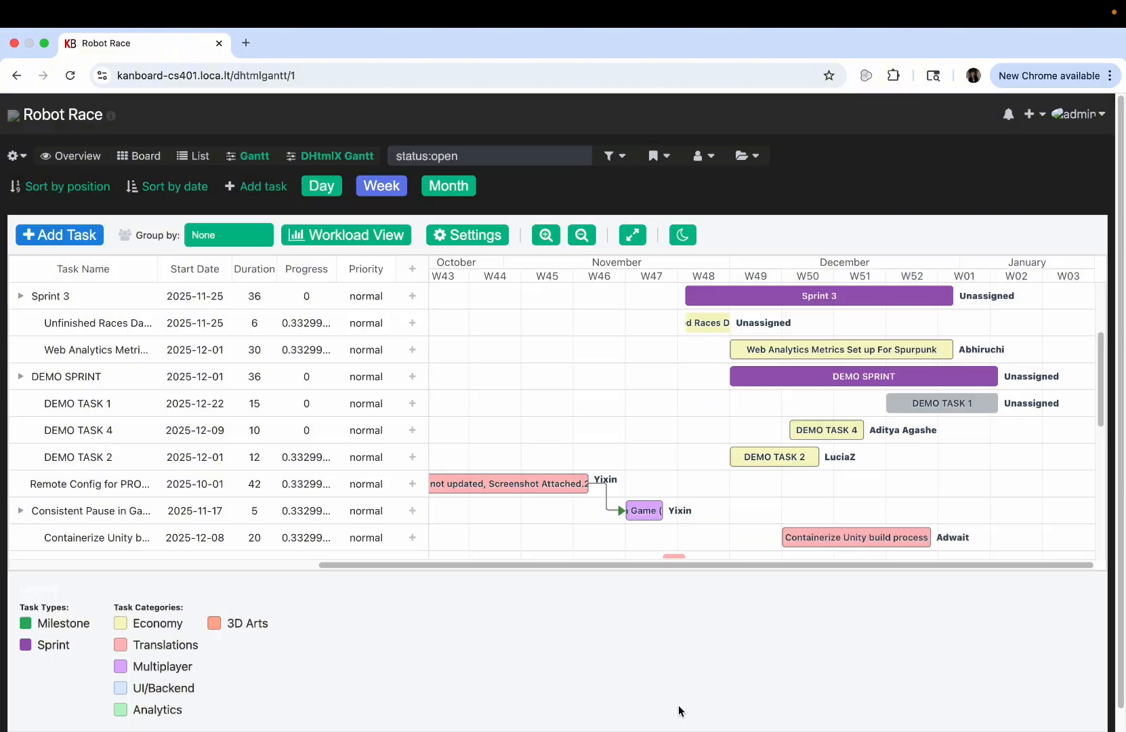
Step: Start a new entry of type Milestone and set its date to 1 December 2025
click(78, 243)
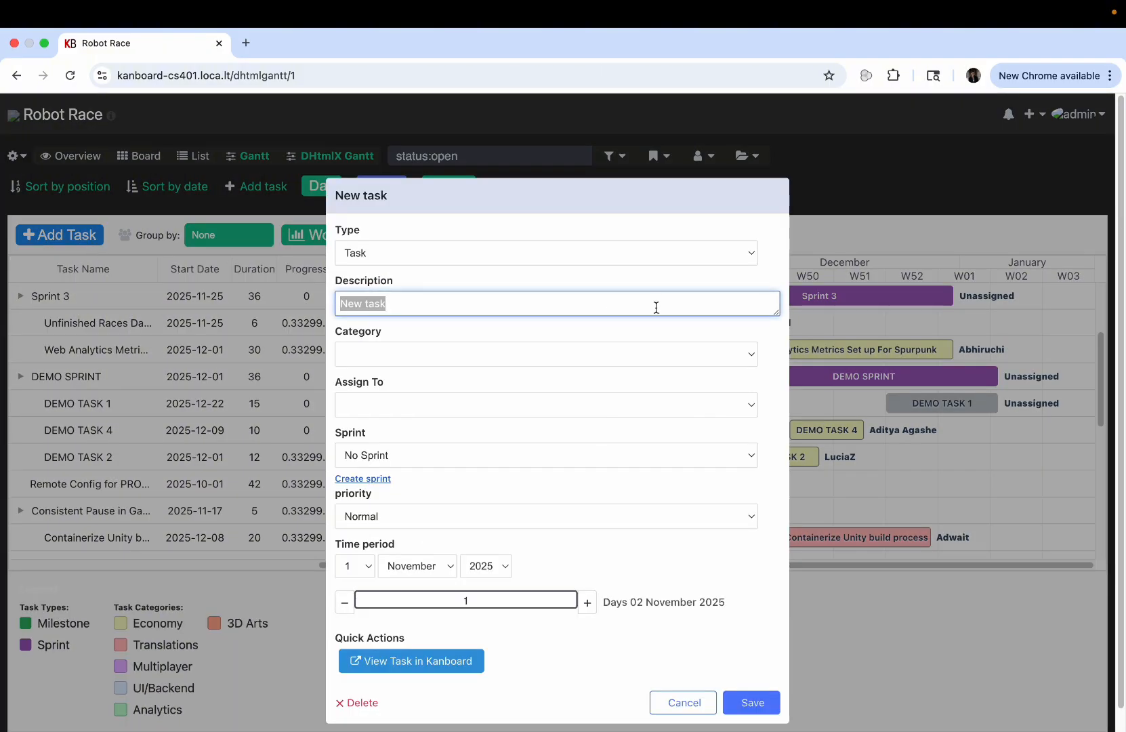
click(491, 252)
click(487, 275)
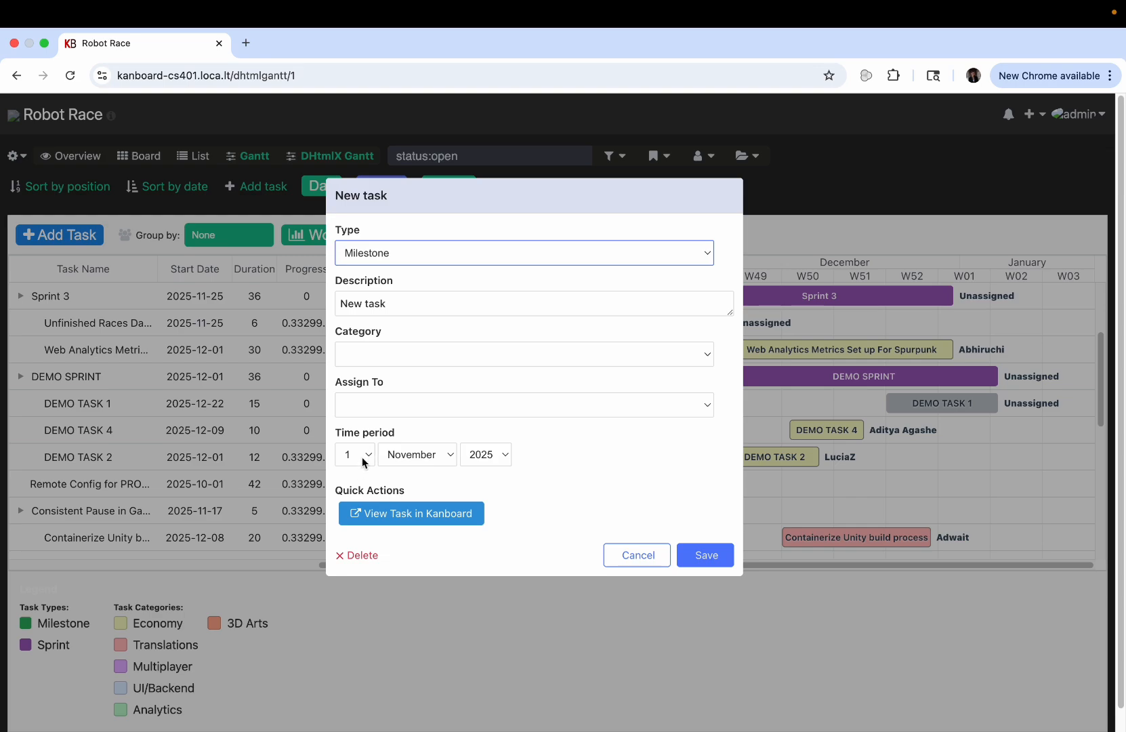
click(419, 452)
click(421, 470)
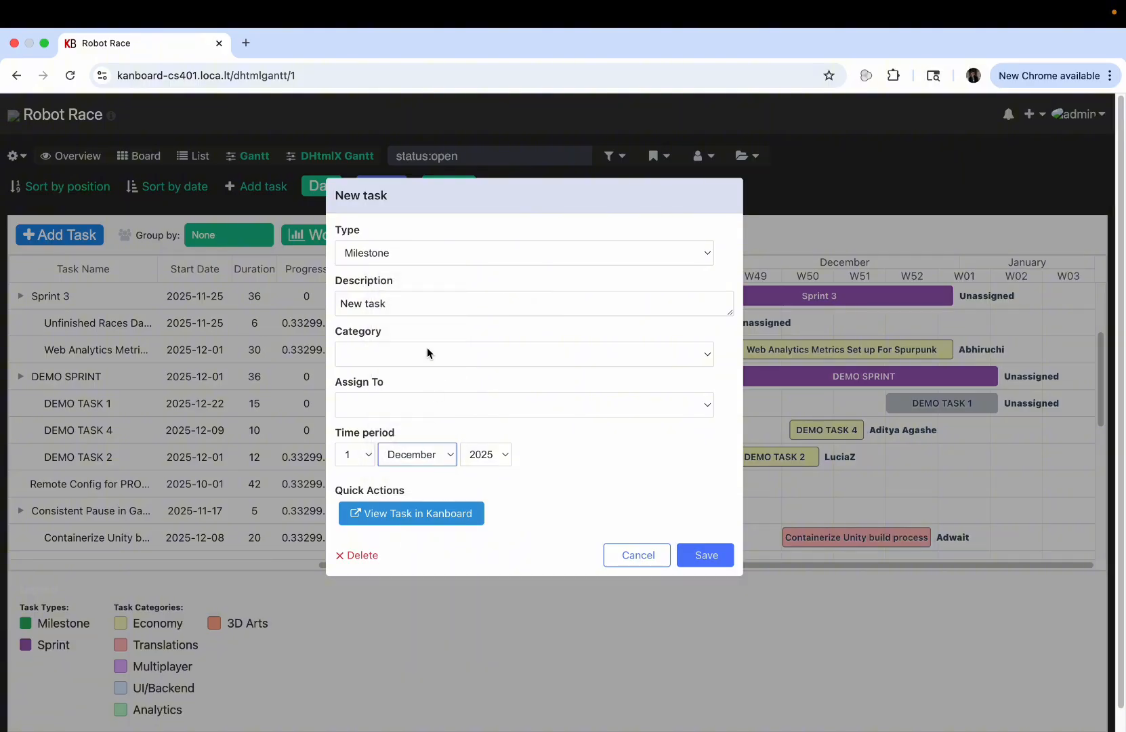
Step: Replace the default description of the new milestone with "Milestone DEMO"
triple_click(407, 304)
key(BackSpace)
text(Mil)
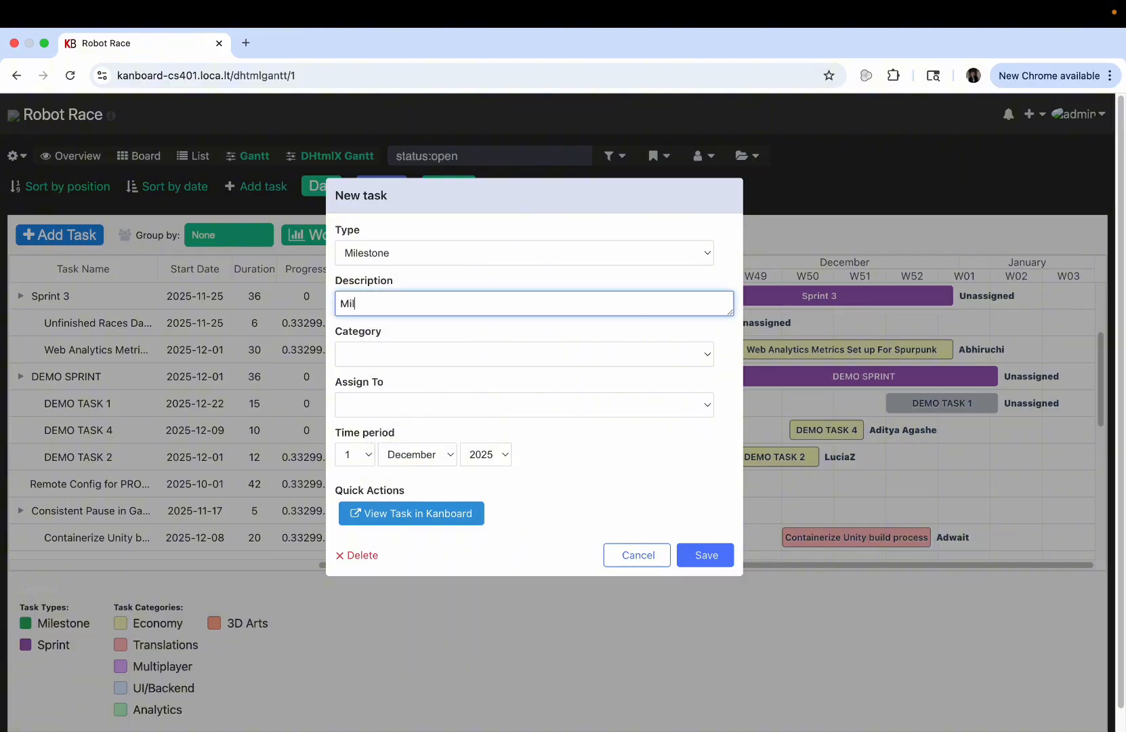
text(estone DEmoMO)
Step: Set the milestone's category to Economy, choose a team member as assignee, and save it
click(439, 355)
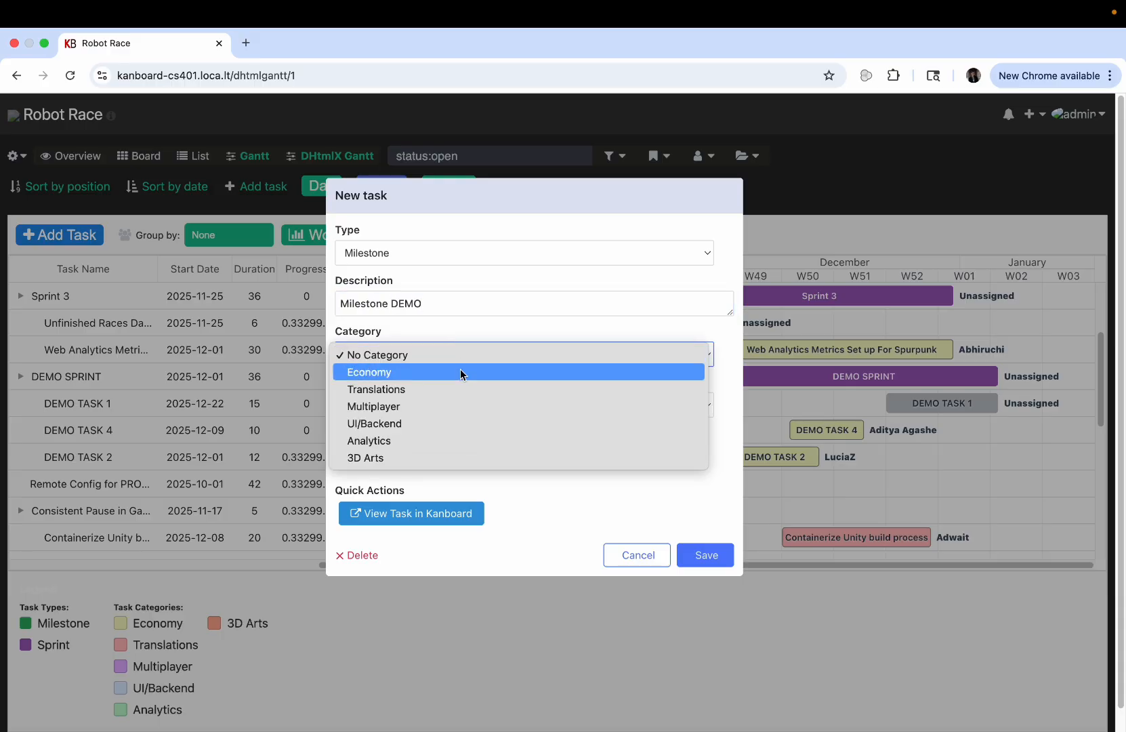
click(465, 372)
click(444, 406)
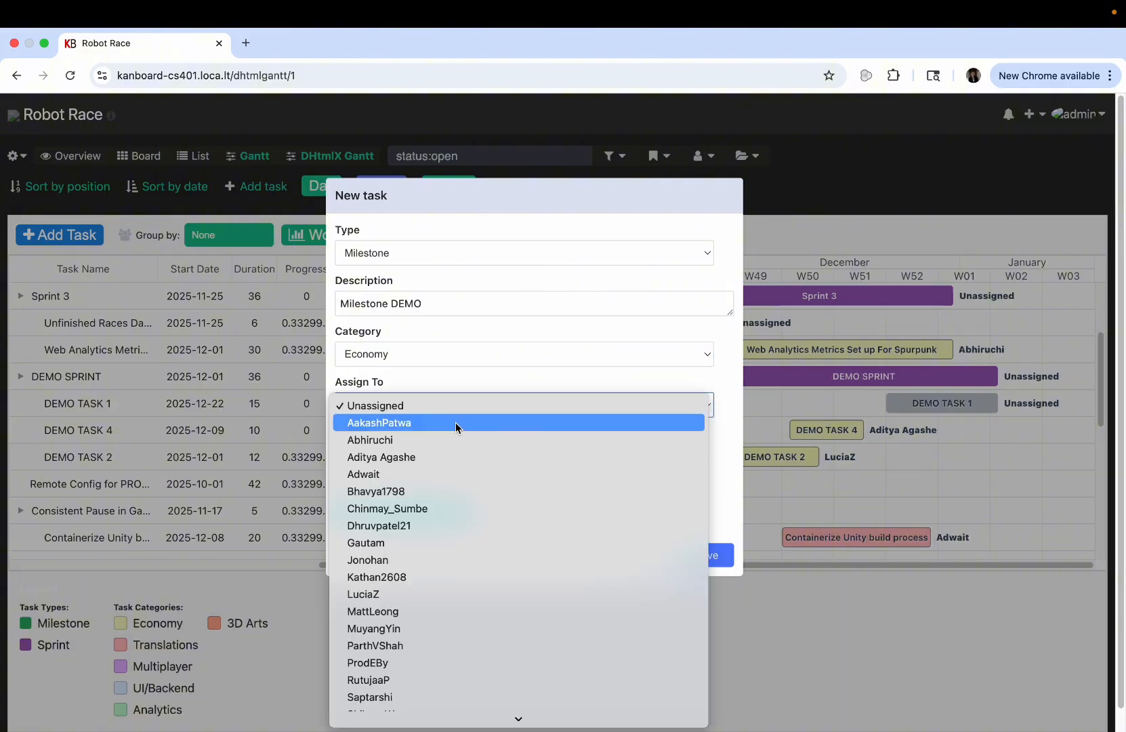
click(456, 422)
click(721, 550)
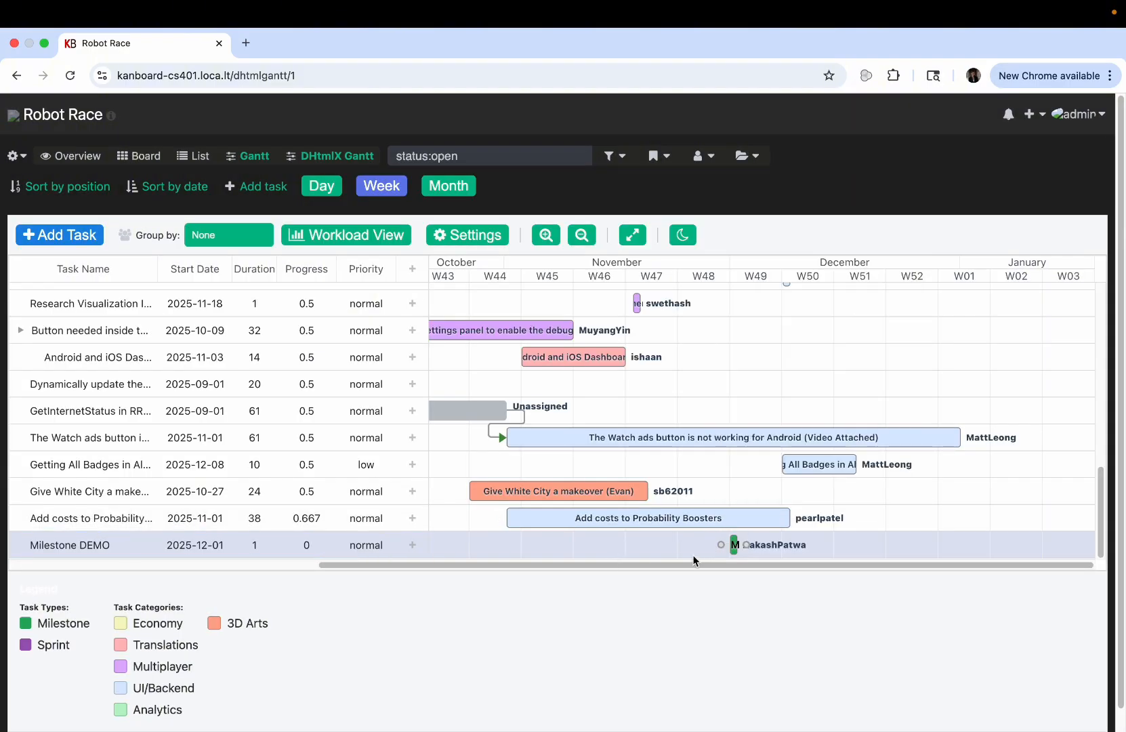
Step: Examine the Milestone DEMO marker on the timeline, compare it with the task type legend, and look over the sprints and other tasks
mouse_move(738, 547)
mouse_move(39, 625)
mouse_down()
mouse_move(89, 626)
mouse_move(79, 643)
mouse_move(45, 644)
mouse_up()
click(53, 639)
scroll(653, 500, up, 7)
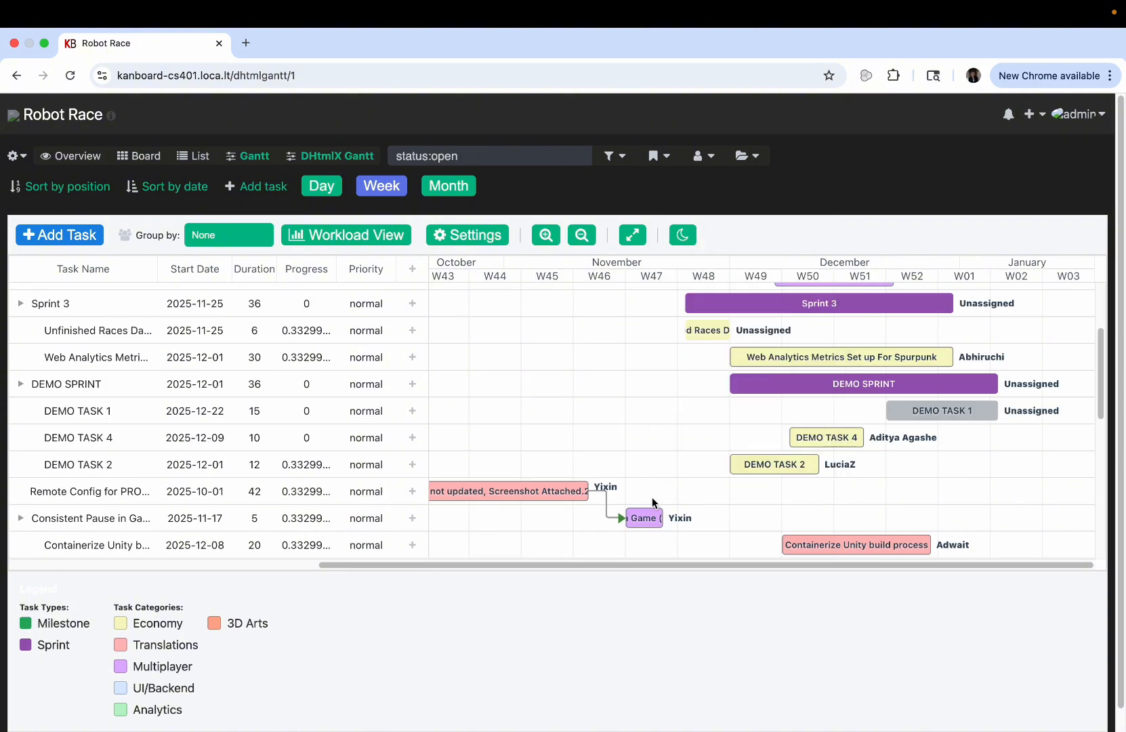
scroll(652, 499, down, 7)
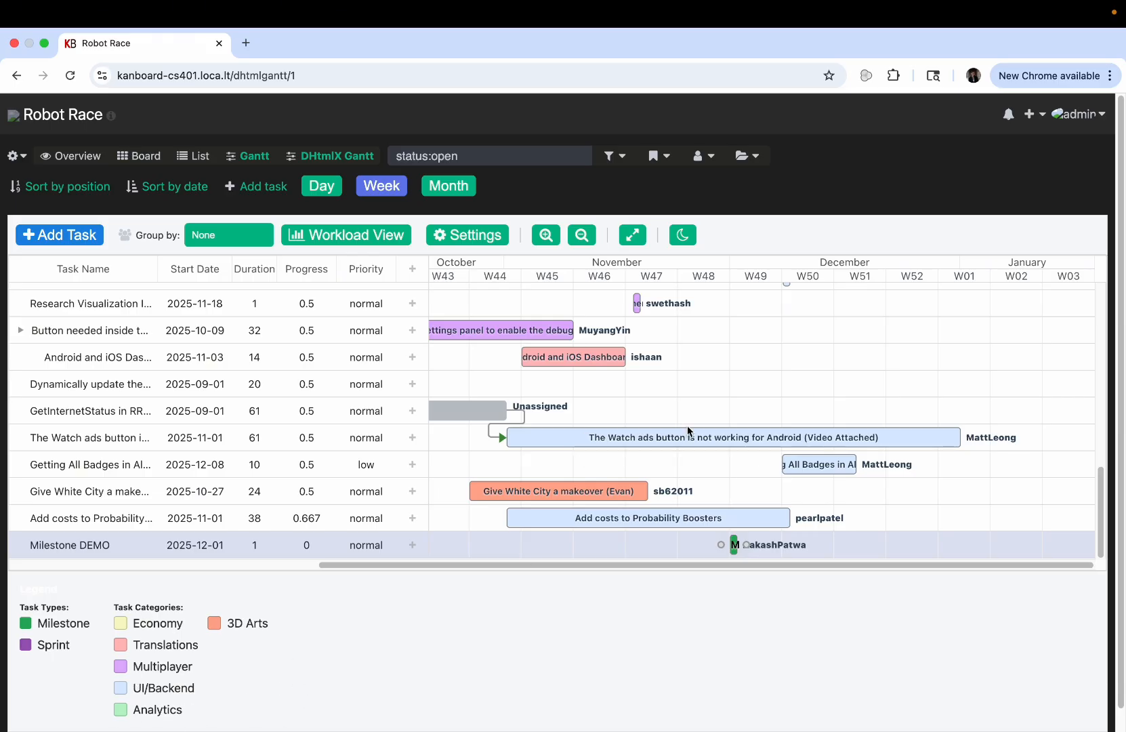
scroll(687, 430, left, 5)
scroll(687, 431, up, 5)
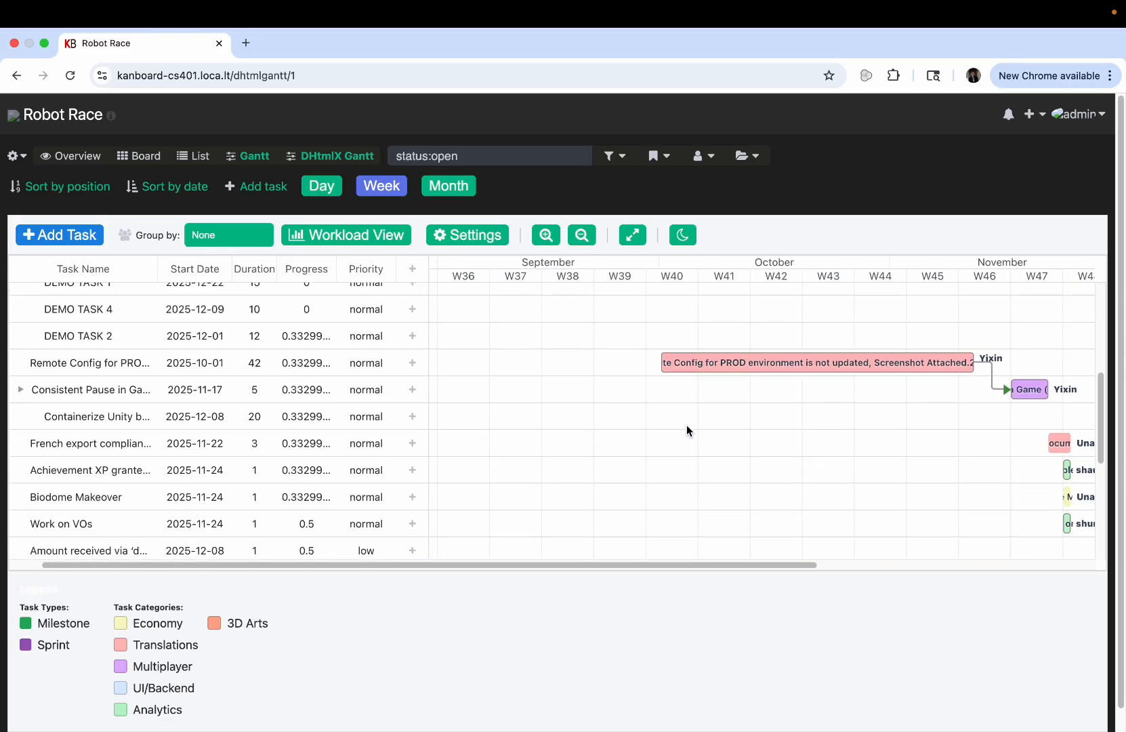
scroll(686, 424, up, 5)
scroll(687, 425, left, 1)
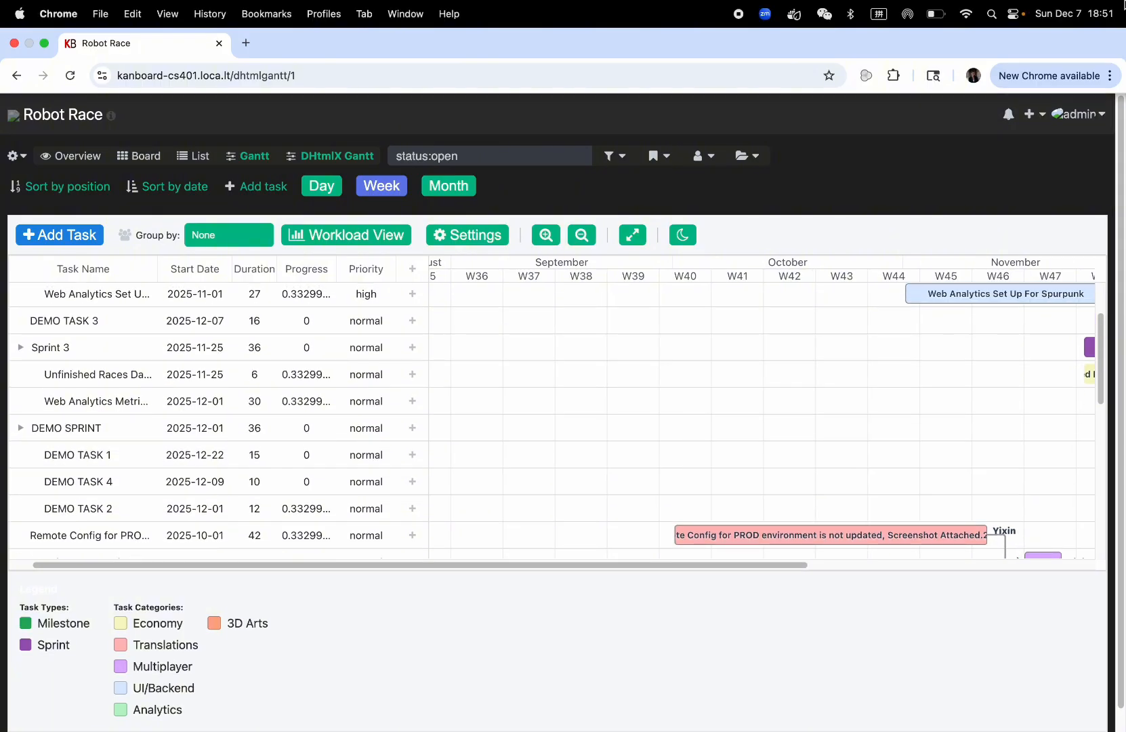